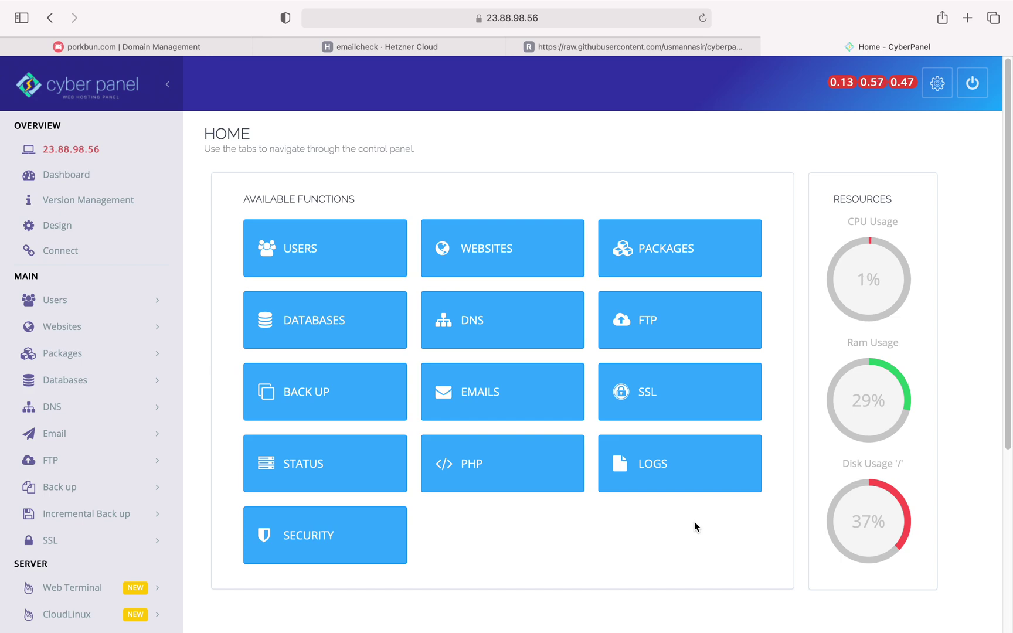
Search '10 10 email score on cyberpanel' and read the 'Achieve 10/10 Email score with CyberPanel' article
click(967, 19)
text(10 )
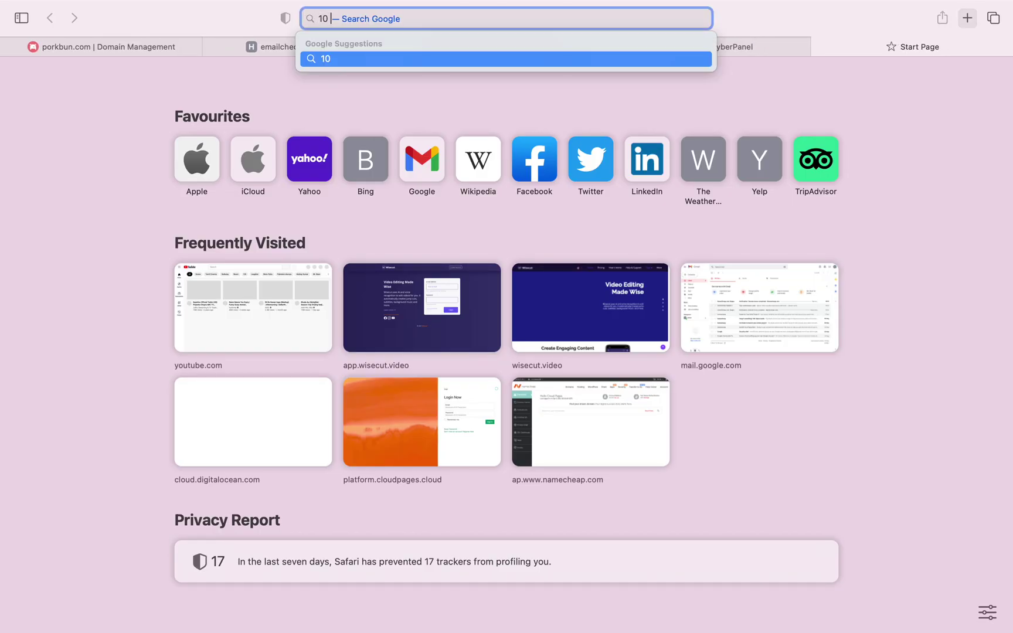
text(10 email s)
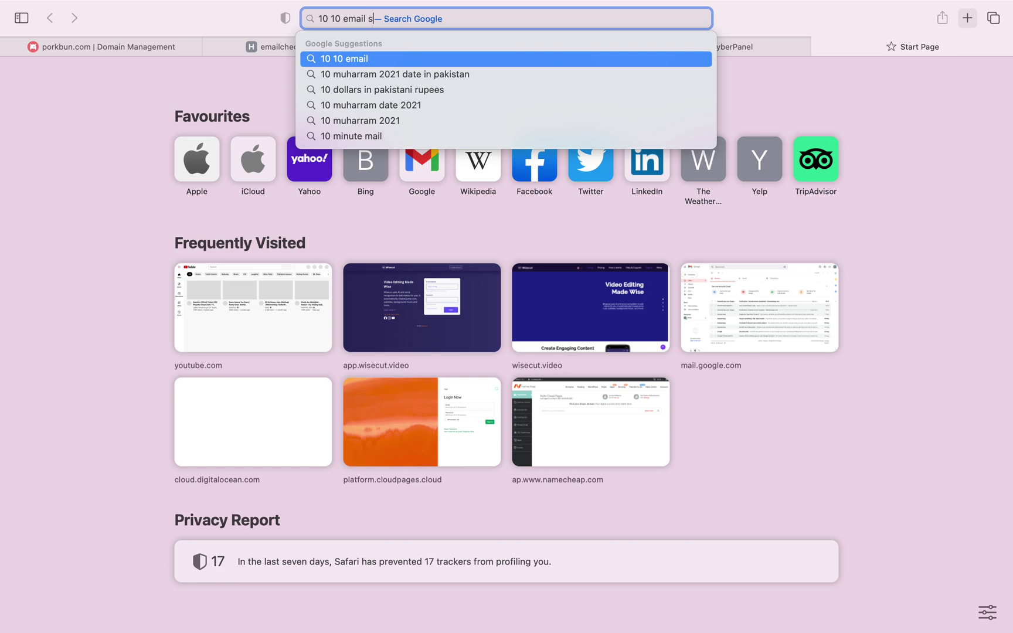
text(core on cyberpanel)
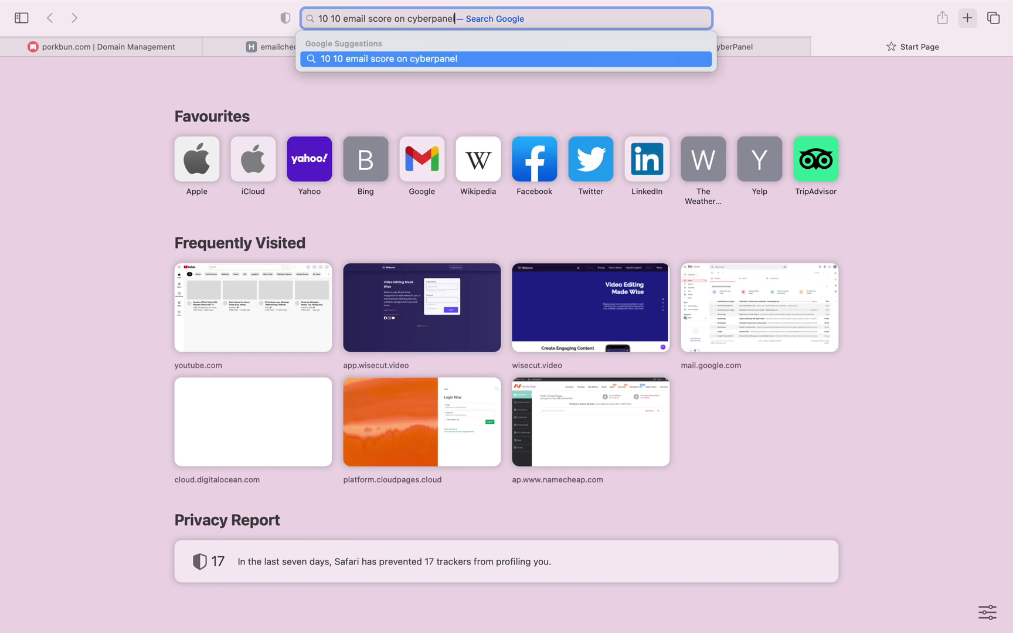
key(super+a)
key(Return)
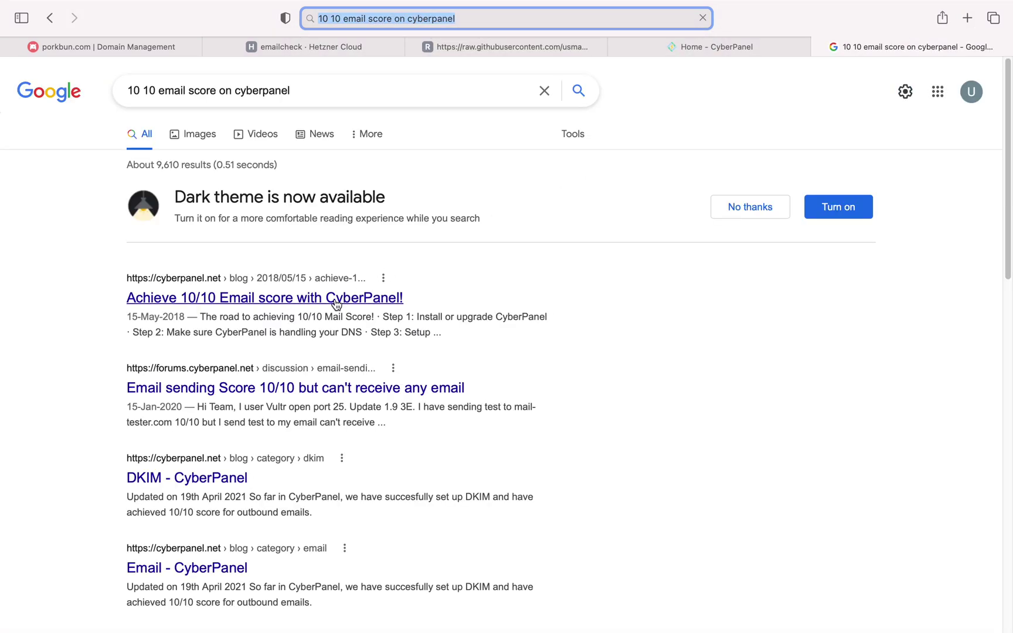
click(335, 303)
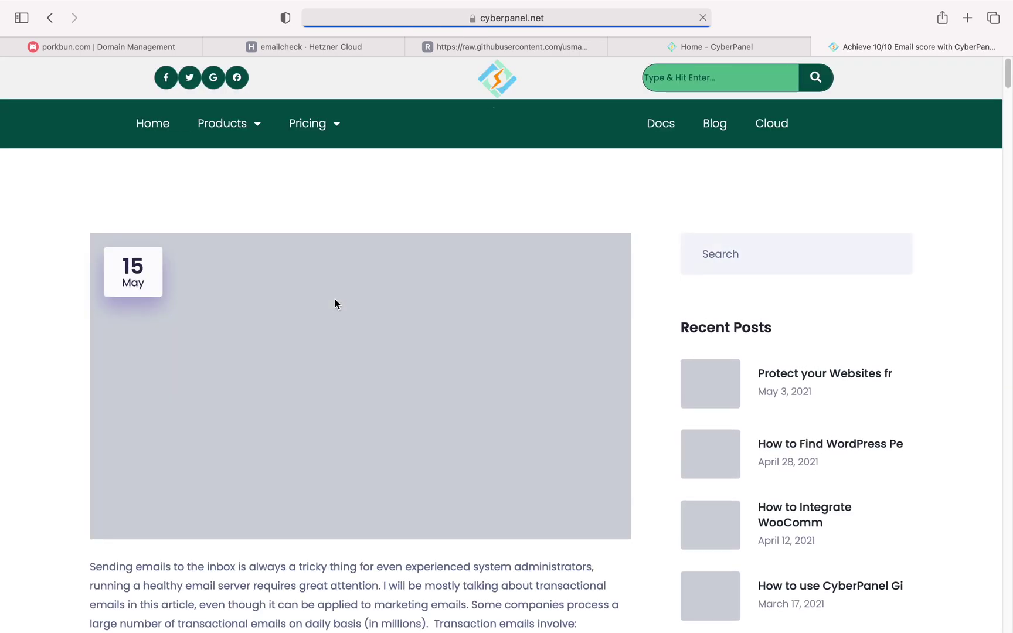
scroll(507, 280, down, 1)
scroll(507, 280, down, 3)
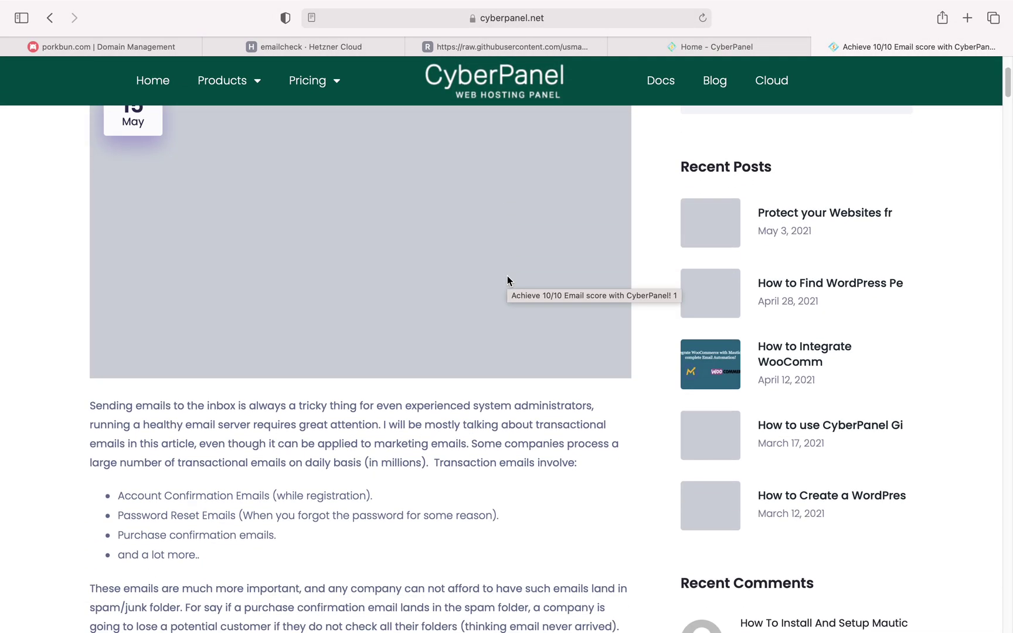
scroll(507, 280, down, 5)
scroll(507, 280, down, 3)
scroll(507, 280, down, 3)
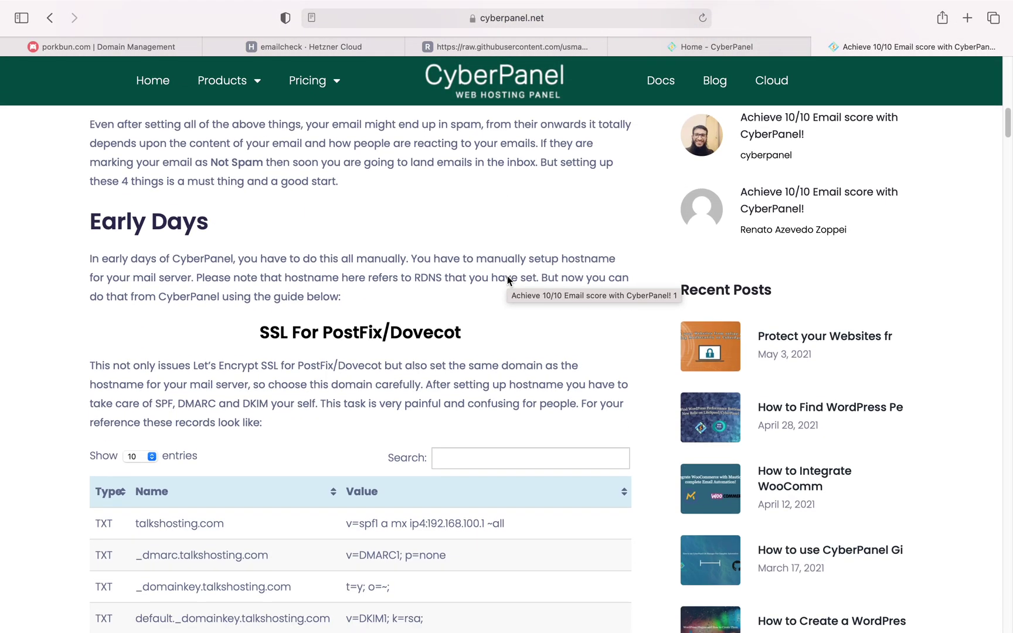
scroll(507, 280, down, 2)
scroll(507, 281, down, 5)
scroll(507, 280, down, 2)
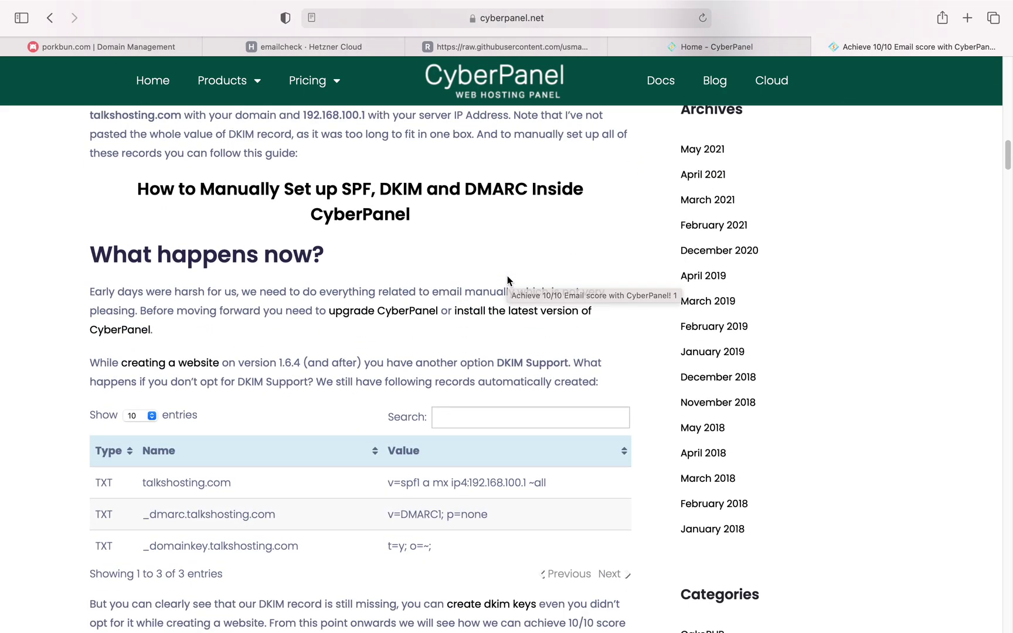
scroll(507, 280, down, 5)
scroll(508, 276, down, 1)
scroll(507, 275, down, 1)
scroll(507, 275, down, 3)
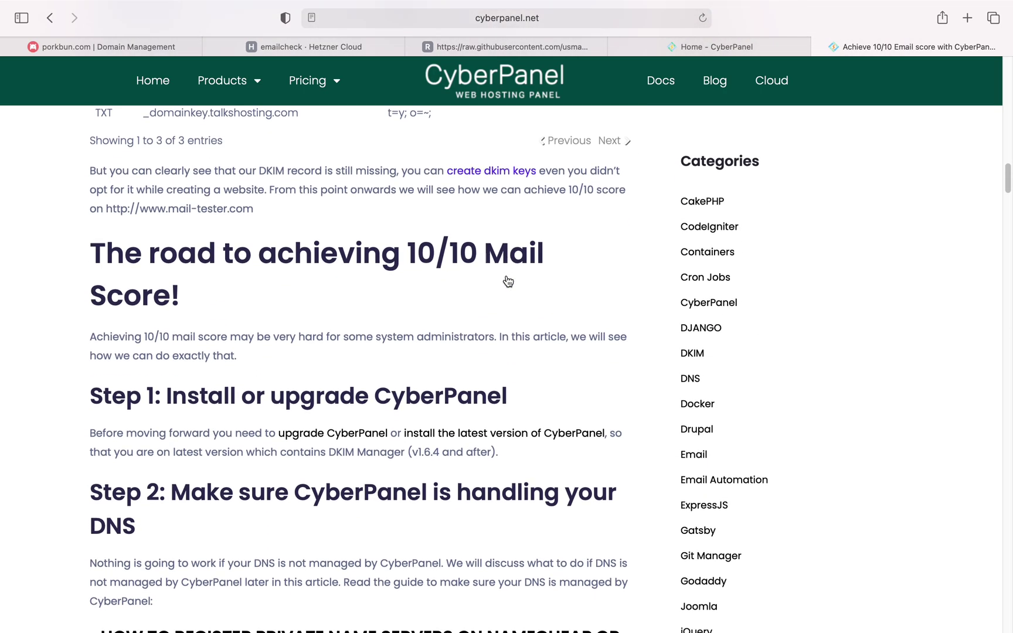
click(702, 53)
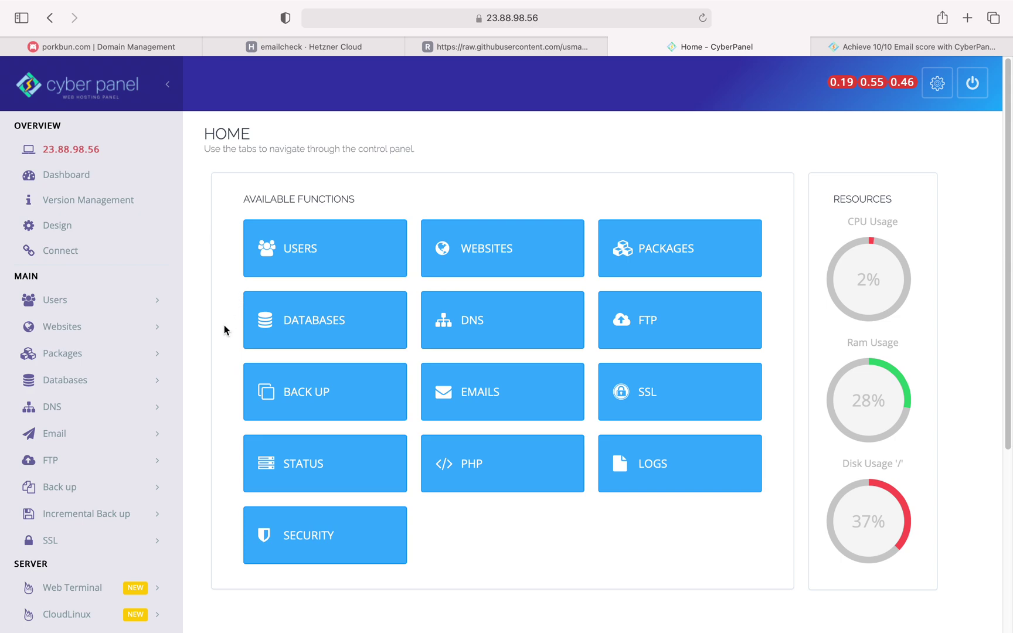
Select the server IP 23.88.98.56 from the CyberPanel address bar
click(494, 20)
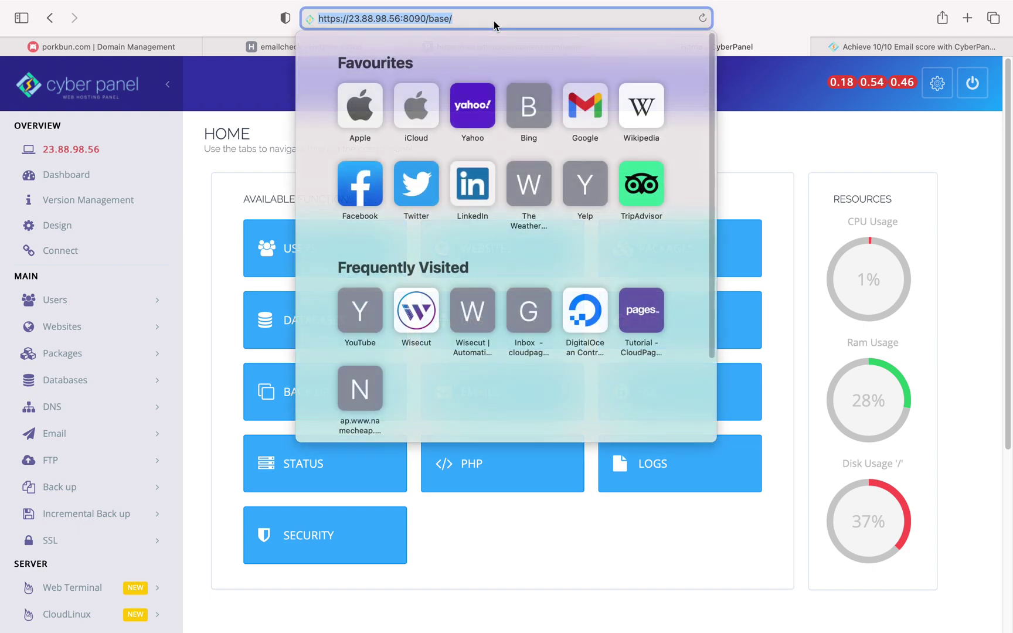
click(420, 19)
drag(401, 18, 347, 21)
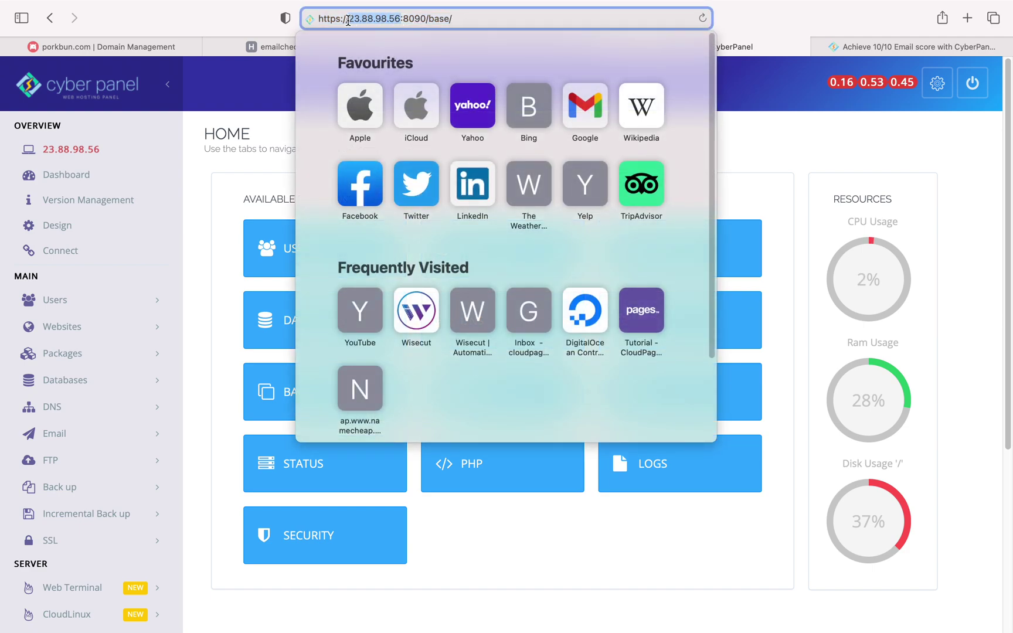
Bring up glue record management for wpmautic.net in Porkbun
click(63, 46)
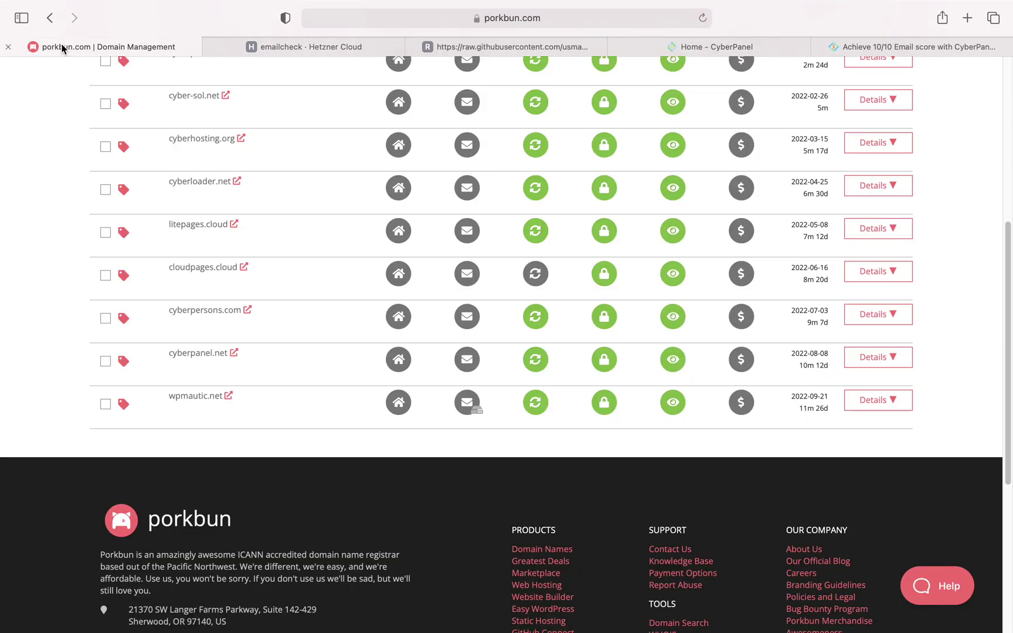
scroll(497, 336, down, 1)
scroll(496, 337, up, 1)
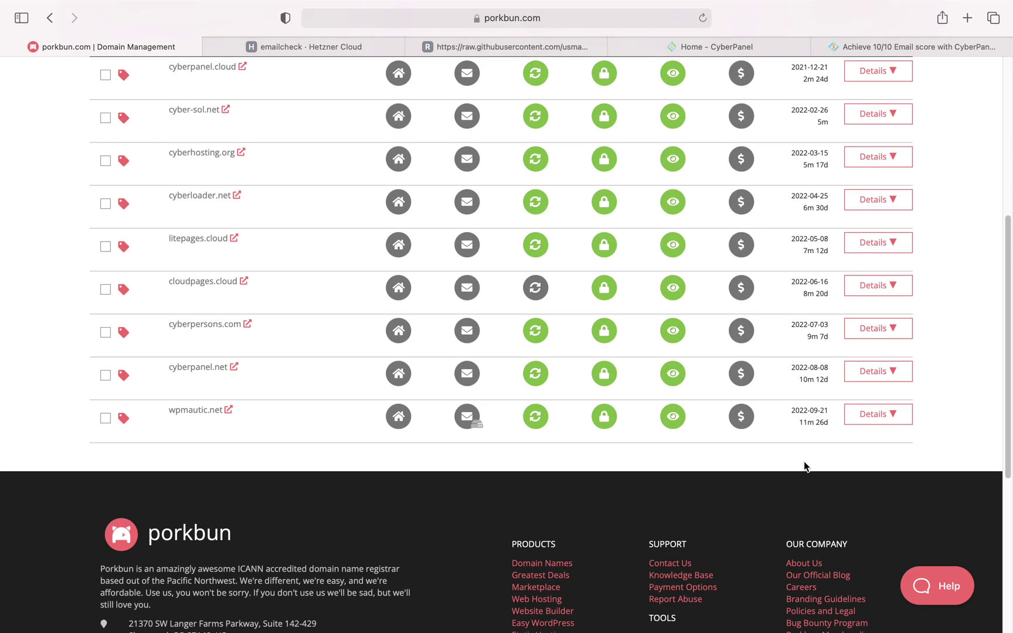
click(857, 422)
scroll(971, 394, up, 2)
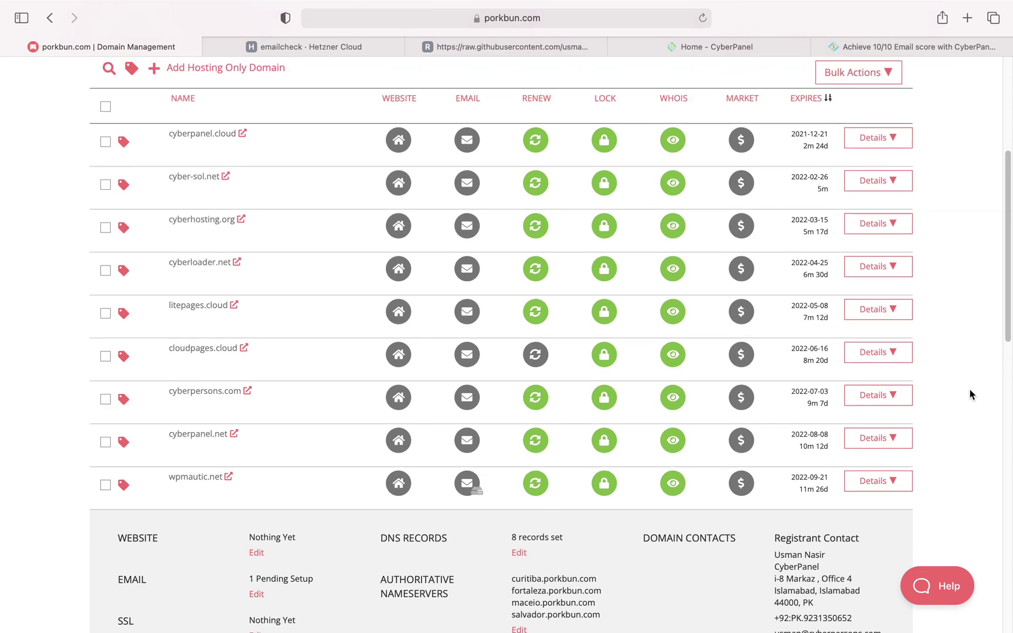
scroll(970, 393, down, 5)
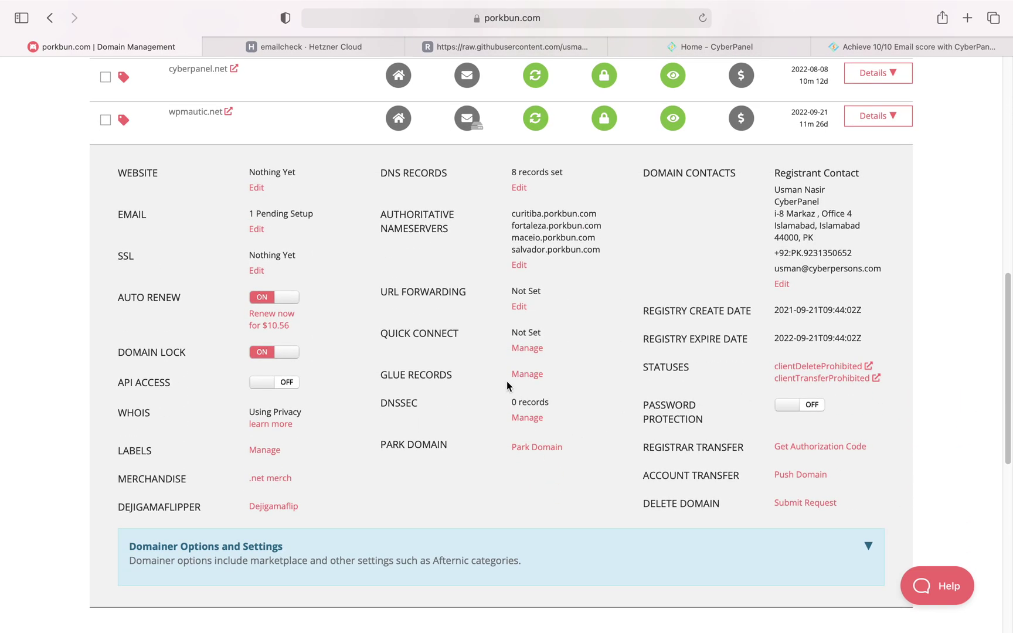
click(519, 375)
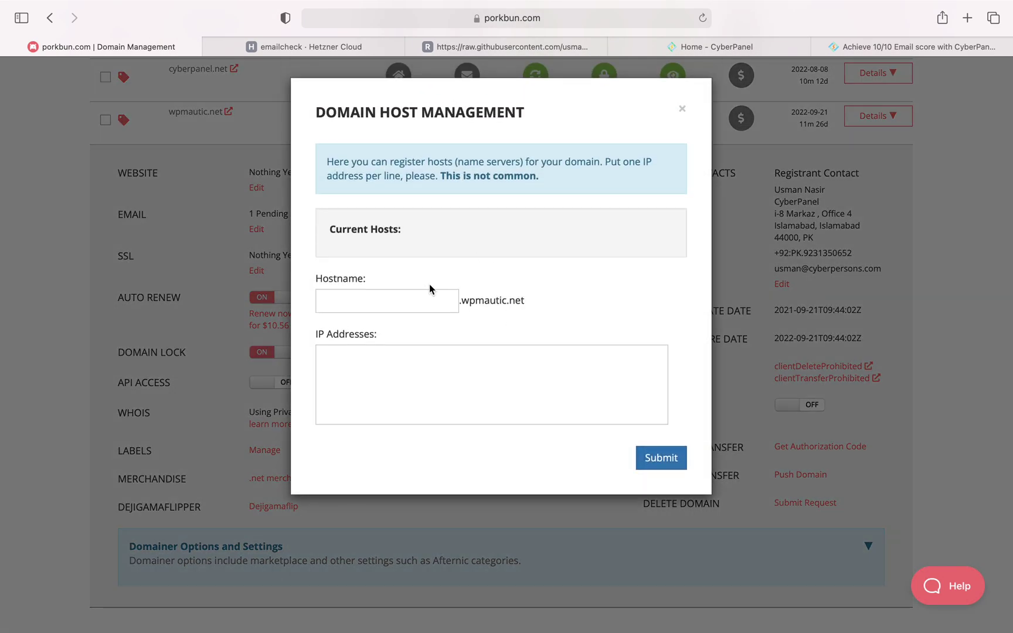
Add glue hosts ns1 and ns2, each pointing to 23.88.98.56
click(416, 296)
text(n)
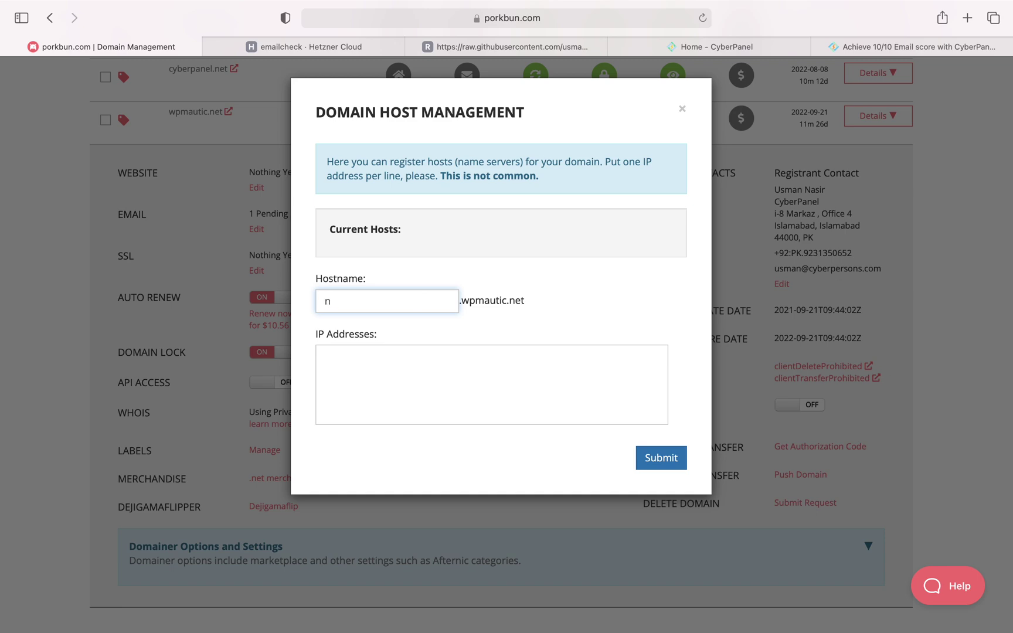
text(s1)
click(426, 394)
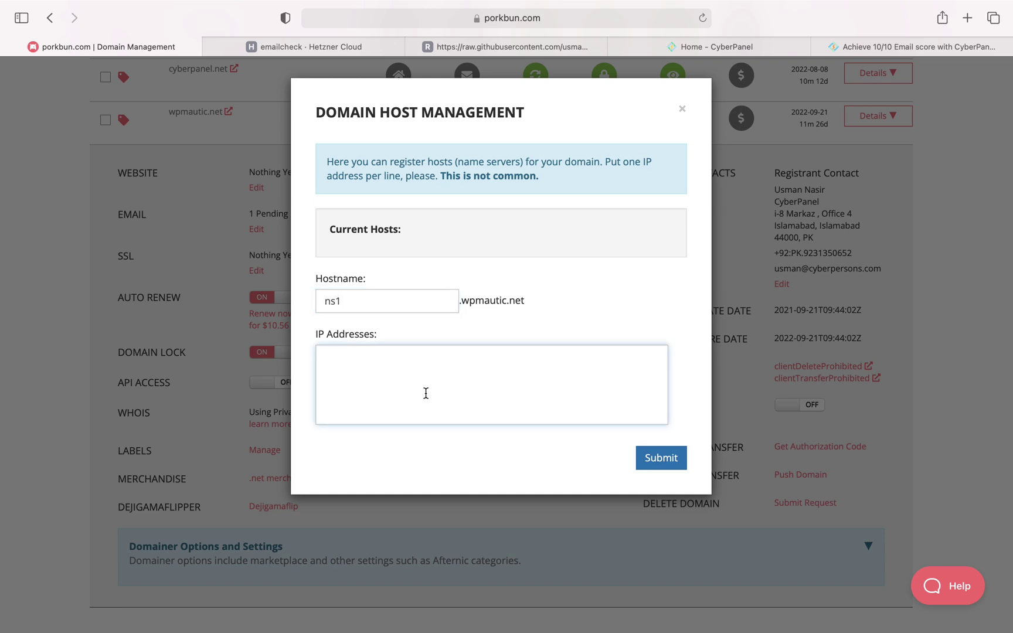
text(23.88.98.56)
click(657, 468)
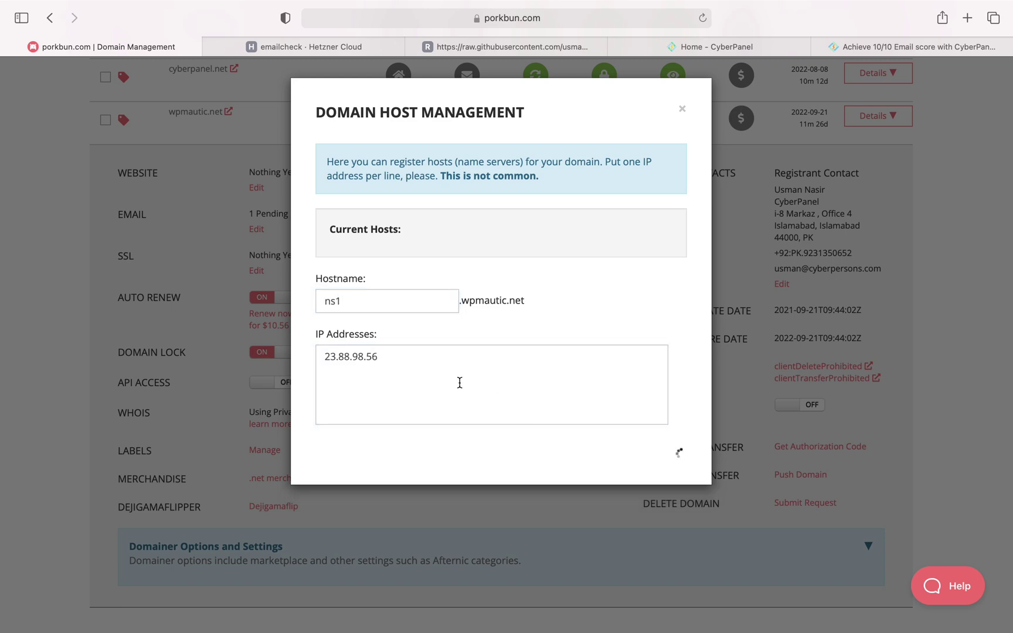
click(410, 368)
text(ns)
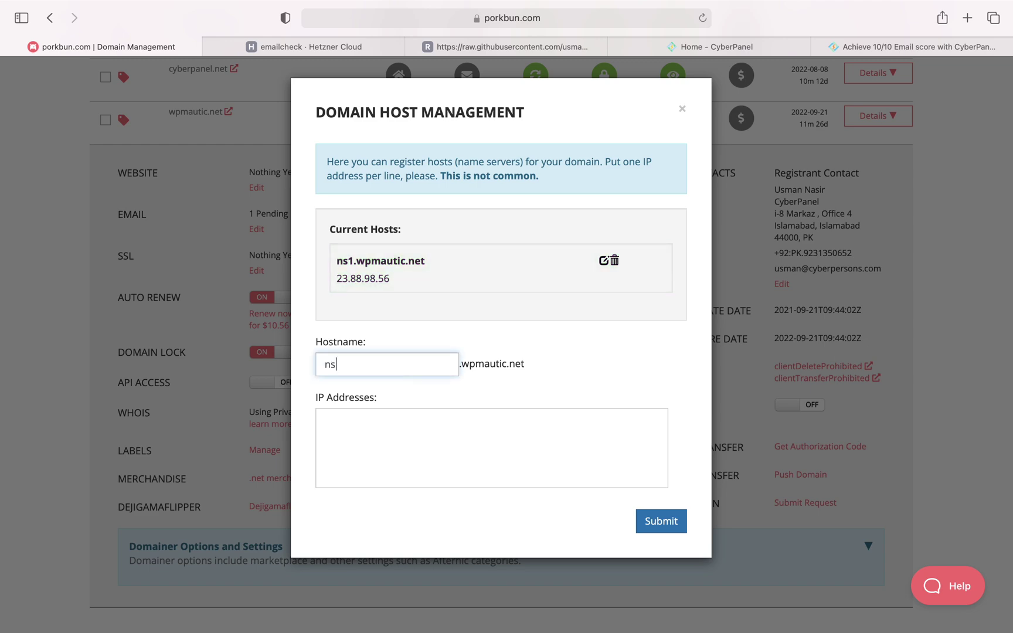
text(2)
click(403, 440)
text(23.88.98.56)
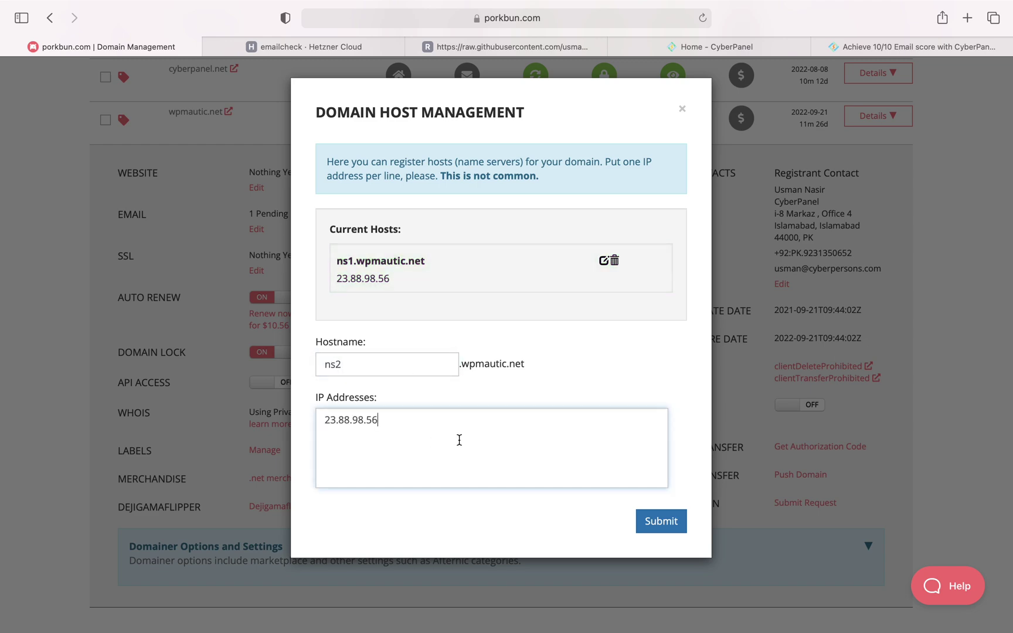
click(645, 520)
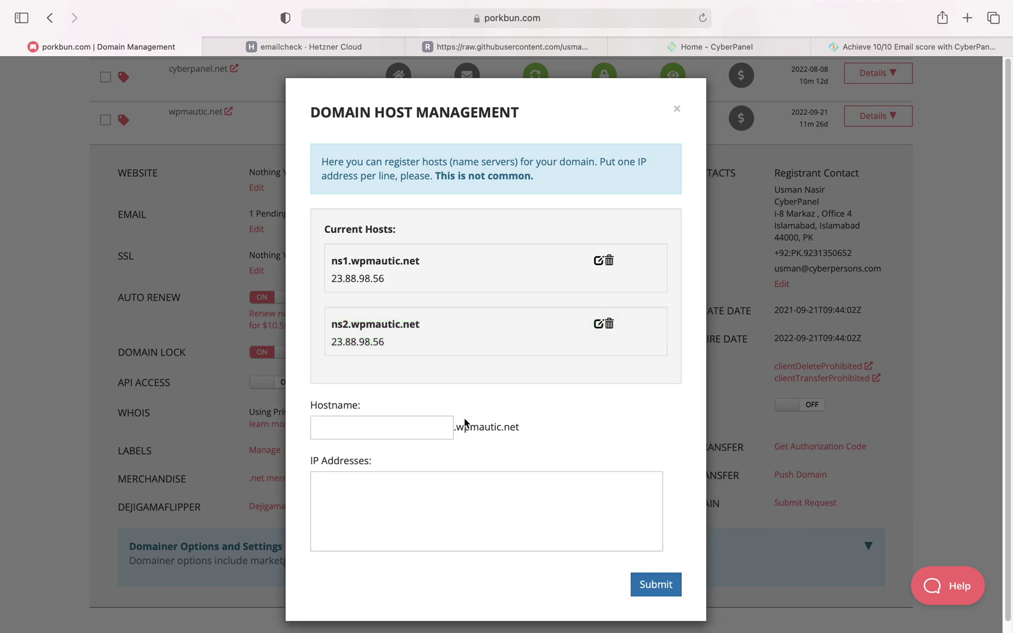
click(677, 111)
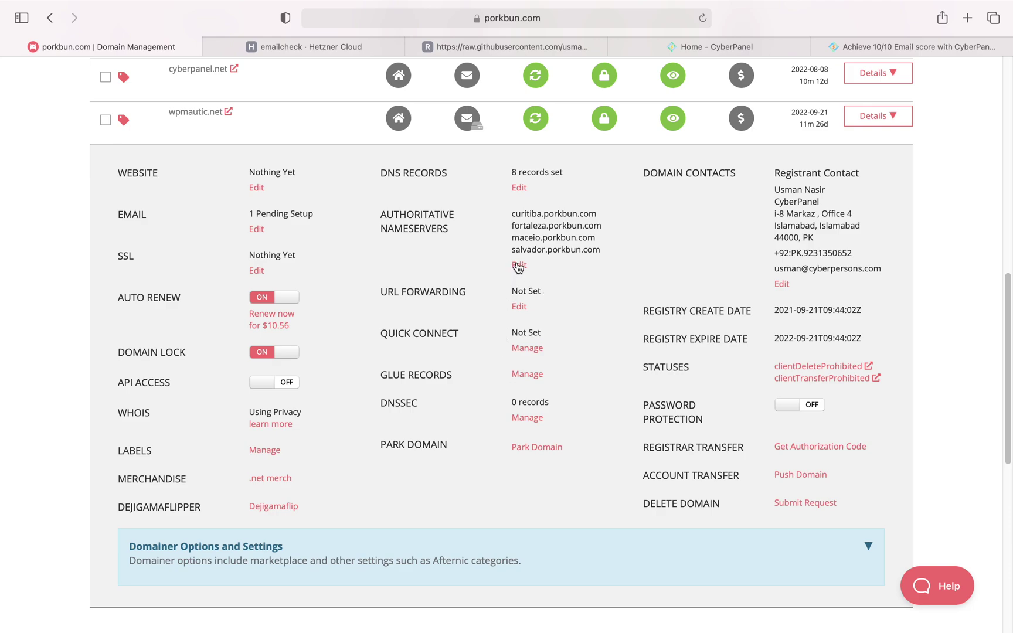
Replace the authoritative nameservers with ns1.wpmautic.net and ns2.wpmautic.net and save
click(518, 268)
drag(461, 332, 316, 295)
text(ns1)
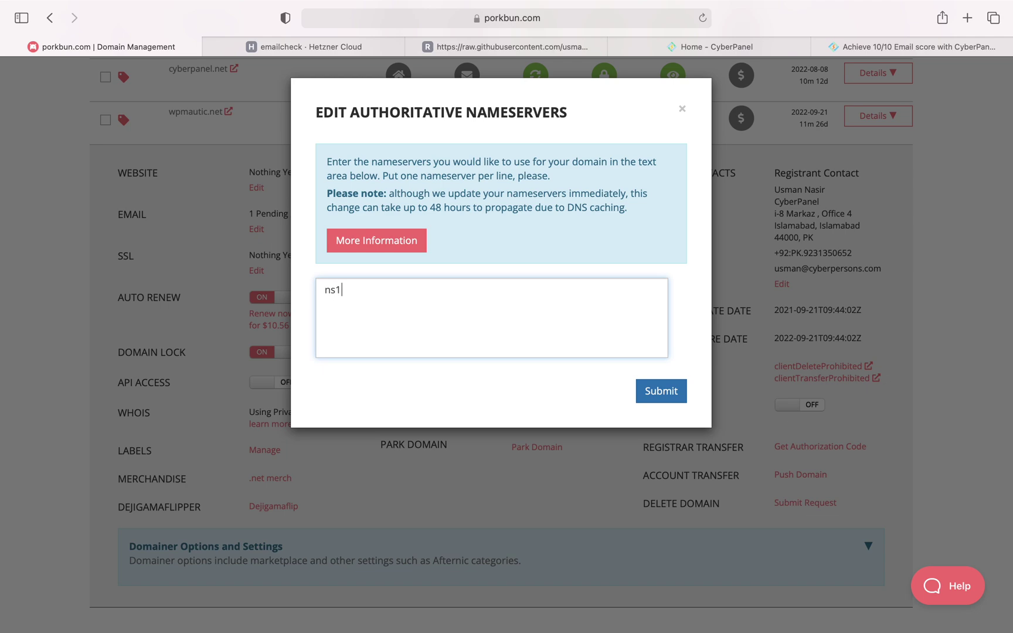
text(.wpmautic)
text(.net)
key(Return)
text(ns2)
text(.wpma)
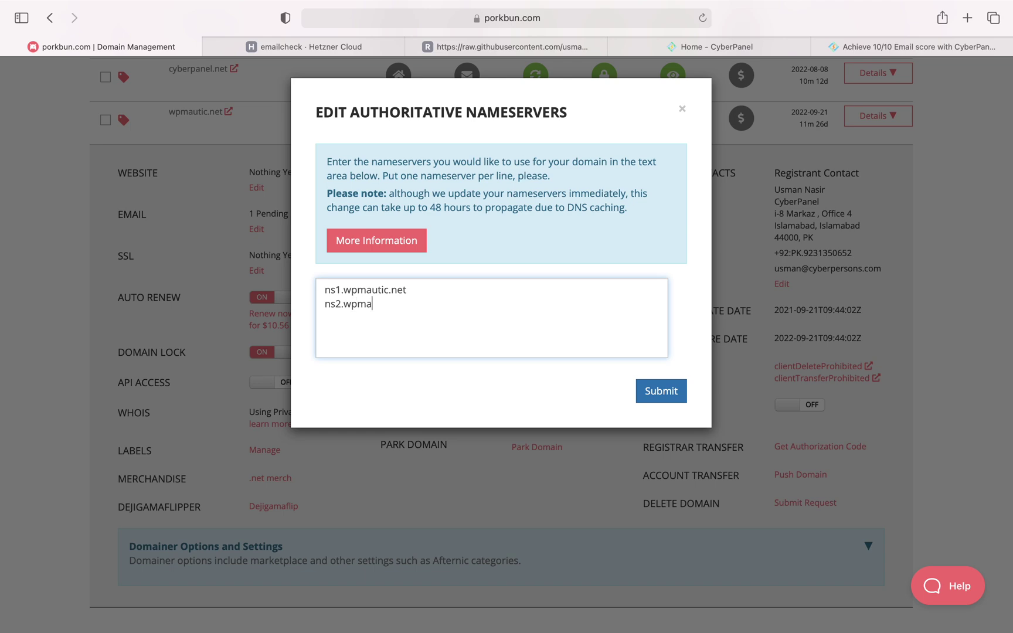
text(utic.net)
click(657, 393)
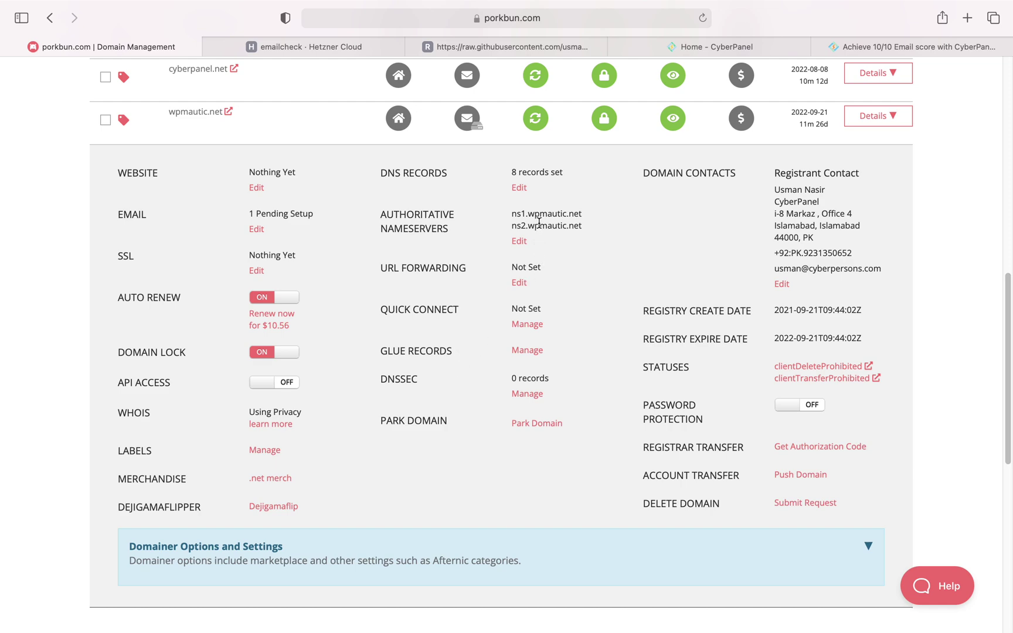
click(681, 51)
Start a new website on the Default package with admin as owner
click(118, 329)
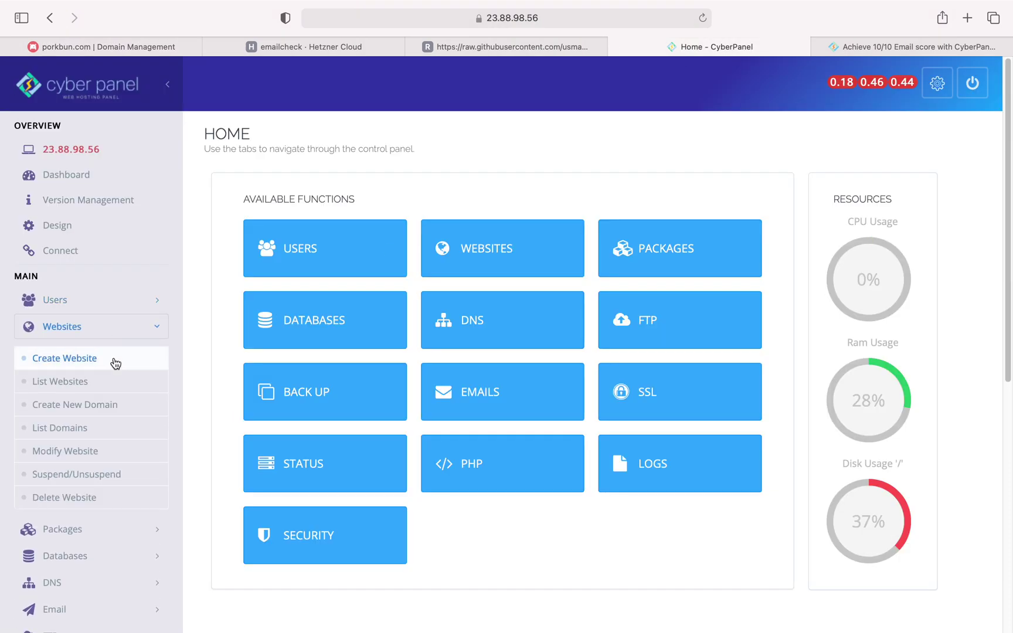
click(111, 363)
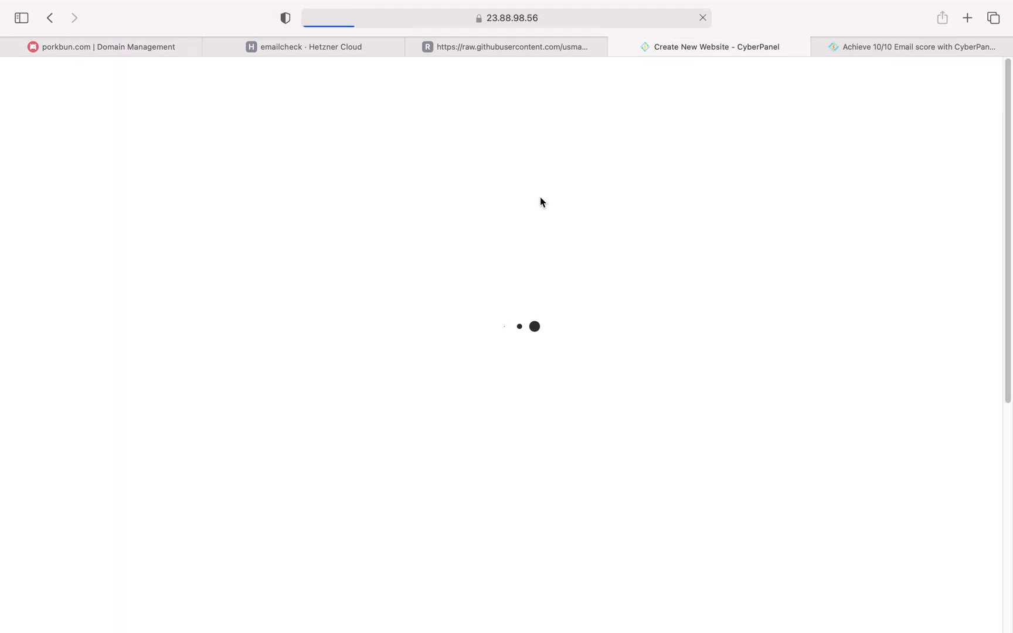
click(532, 252)
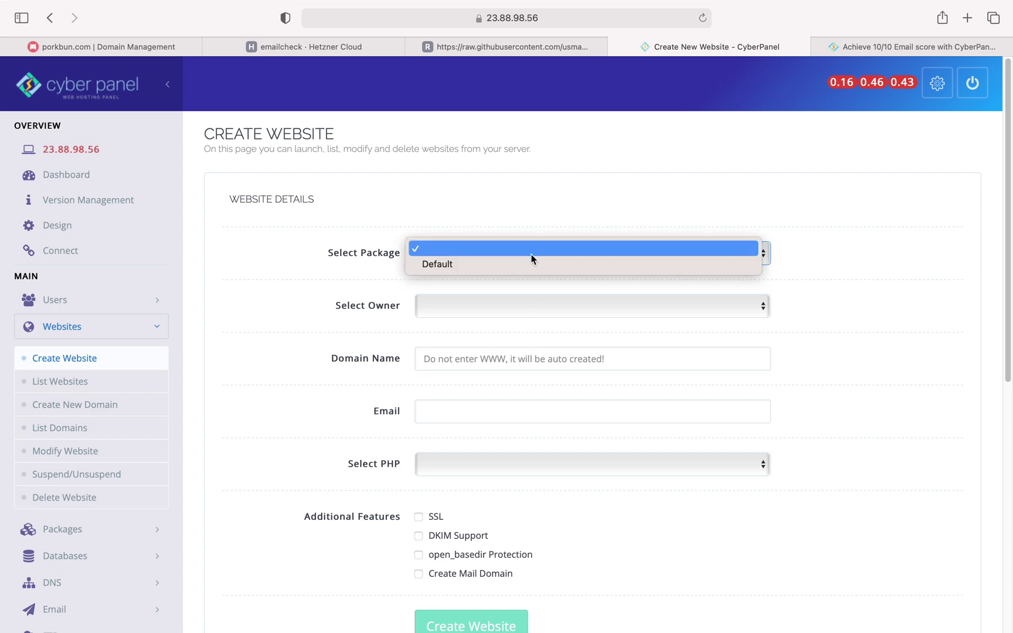
click(531, 264)
click(531, 305)
click(531, 314)
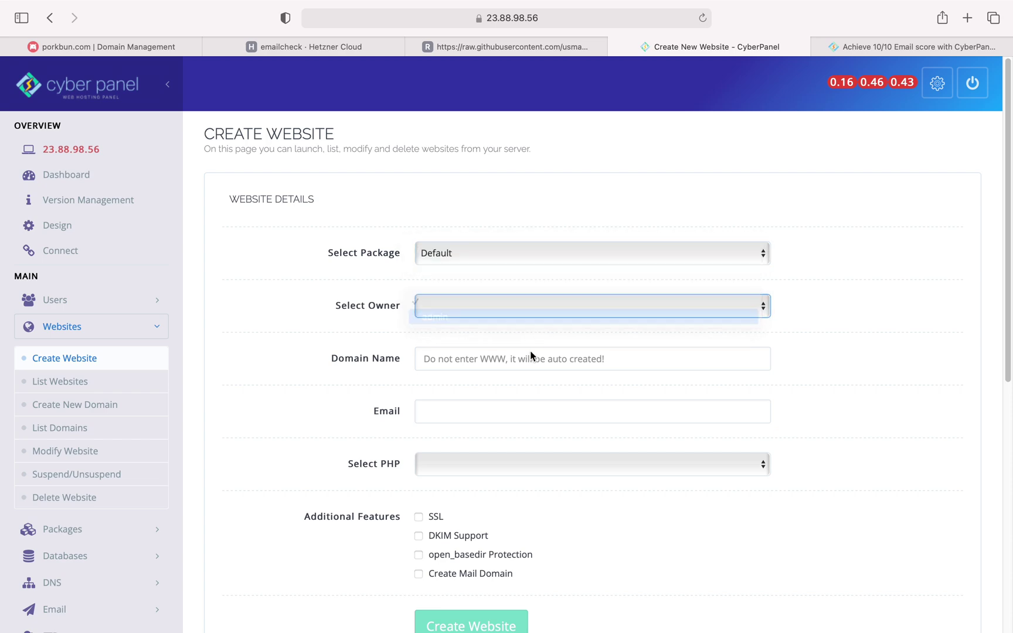
Enter domain wpmautic.net and contact email, choose PHP 8.0, enable DKIM Support and create the site
click(529, 362)
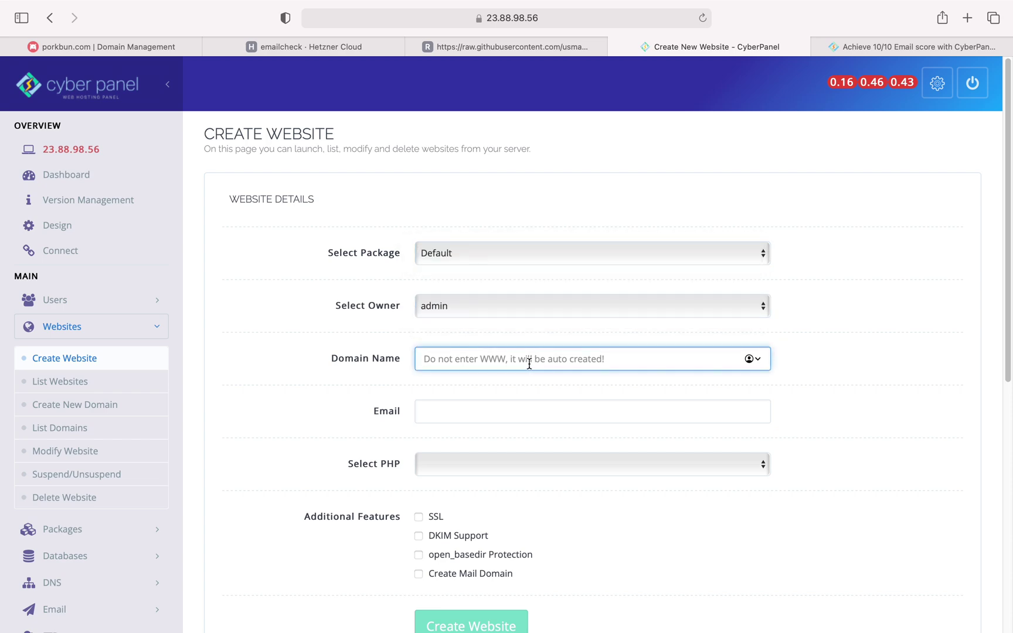
text(wpmatuc)
key(BackSpace)
key(BackSpace)
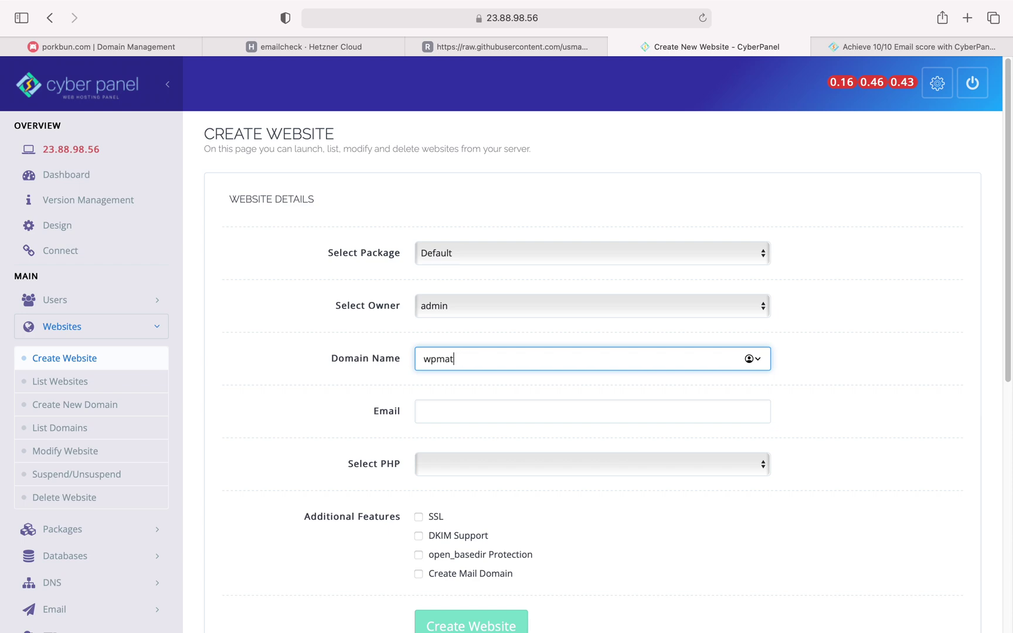
text(uic)
key(BackSpace)
key(BackSpace)
key(BackSpace)
text(utic.n)
text(et)
key(Tab)
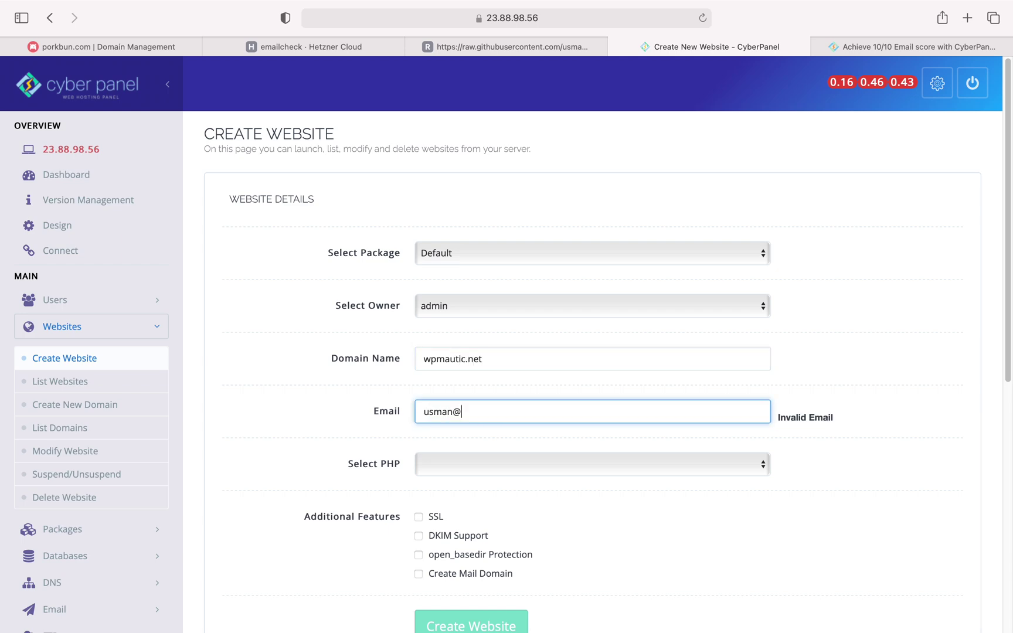
key(Tab)
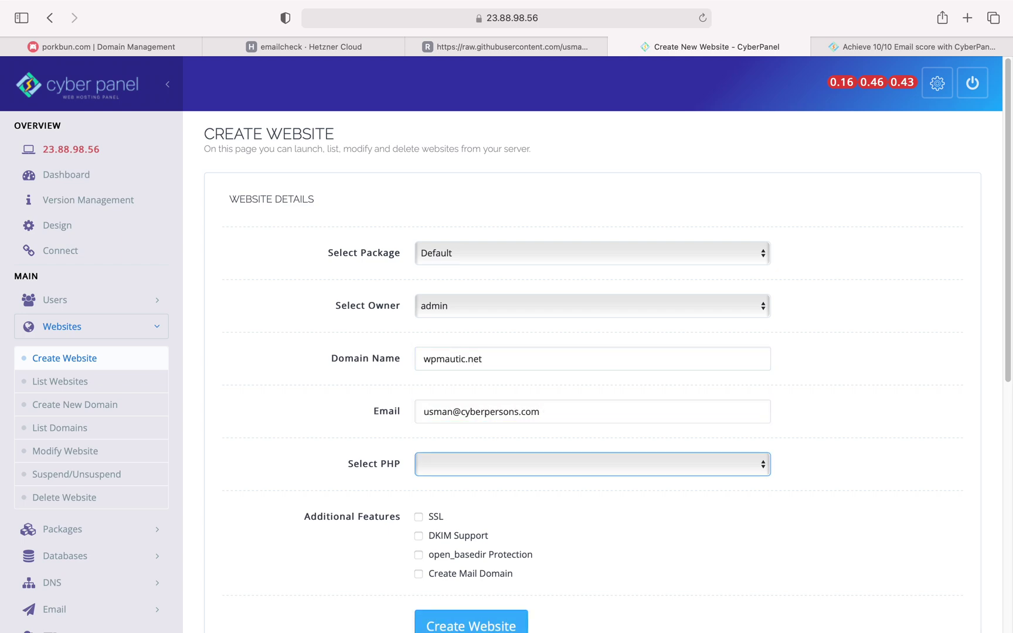
key(space)
key(Down)
key(Down)
key(Down)
key(Return)
scroll(935, 318, down, 1)
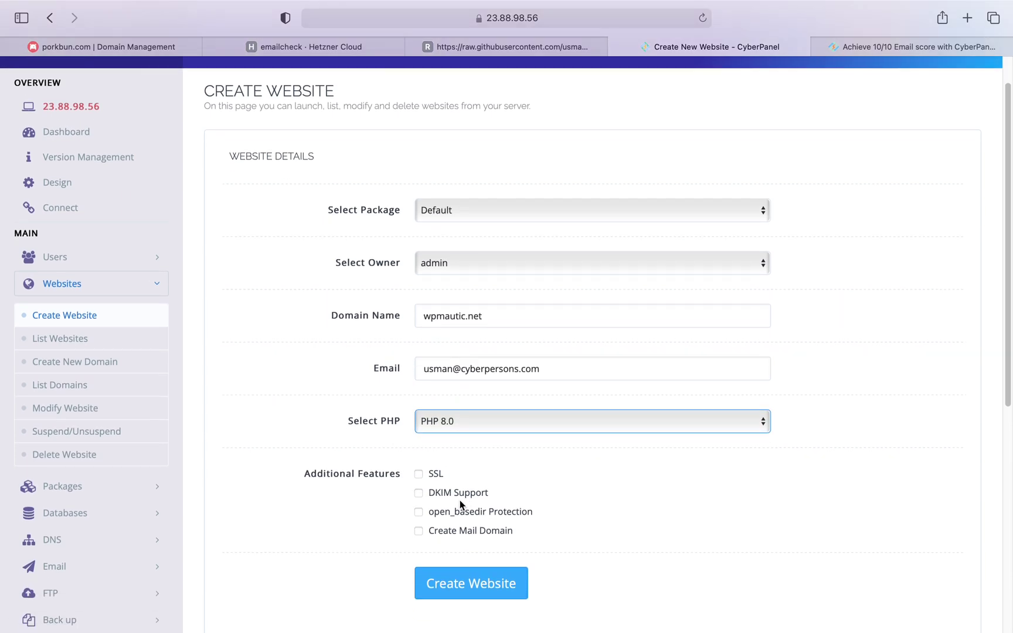
click(460, 496)
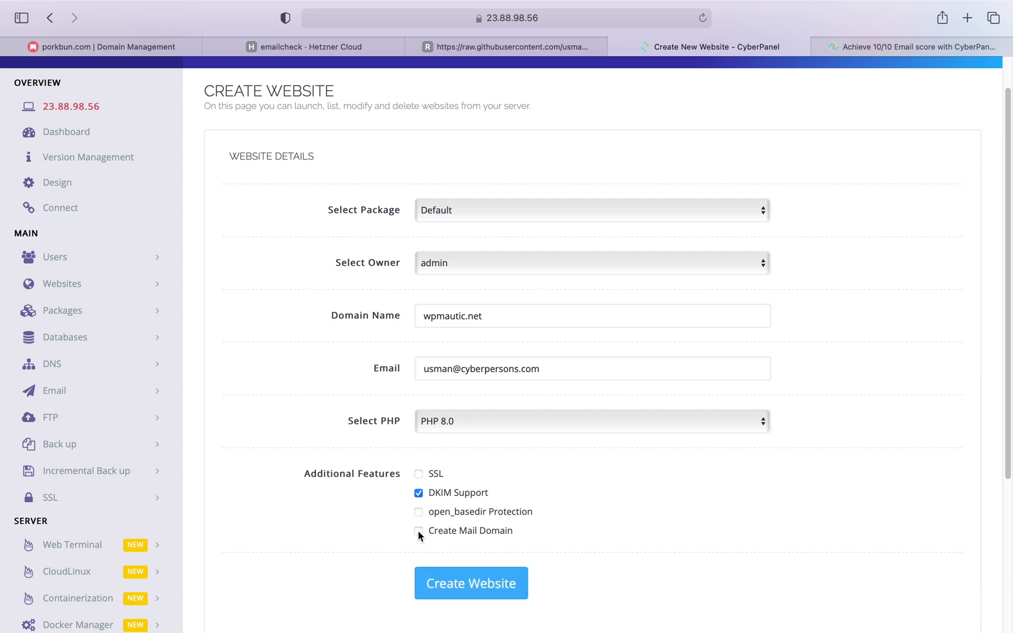
click(436, 589)
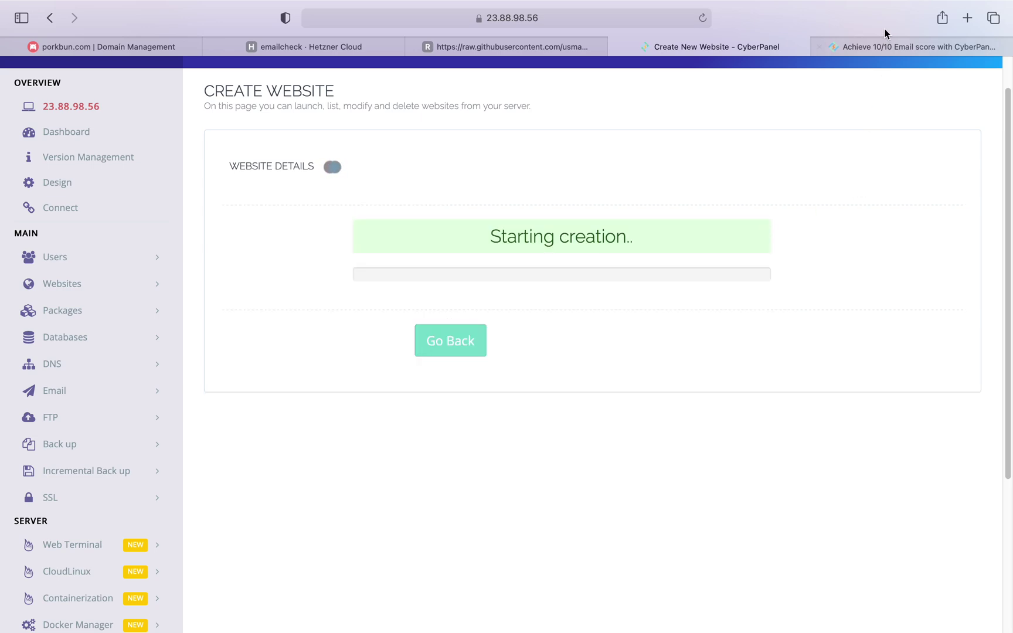
Read the 10/10 email score guide through to its score verification step
click(873, 53)
scroll(592, 340, down, 5)
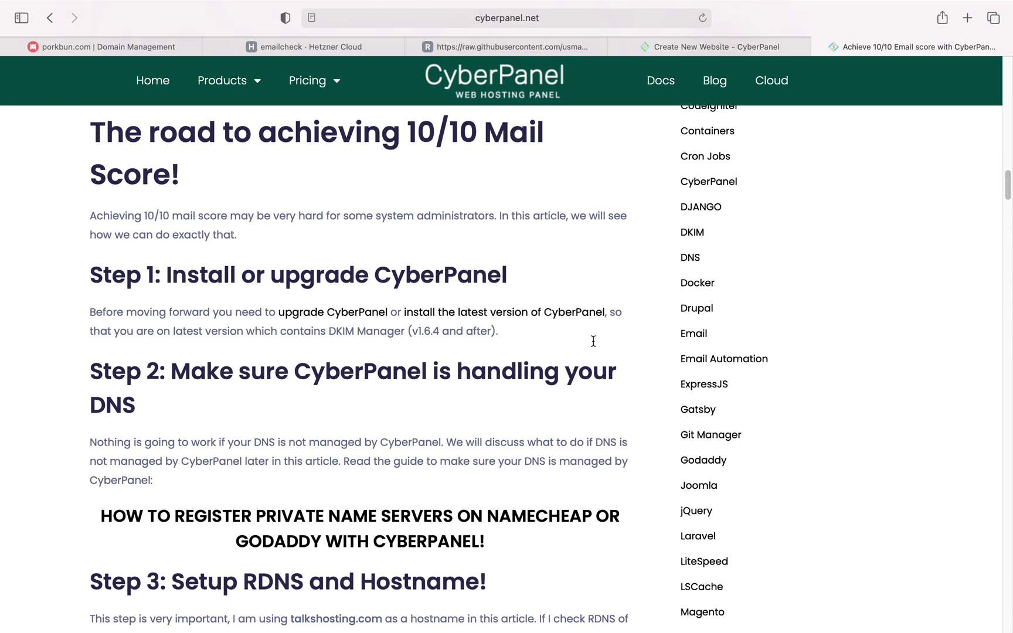
scroll(592, 340, up, 4)
scroll(592, 341, down, 3)
scroll(592, 341, down, 4)
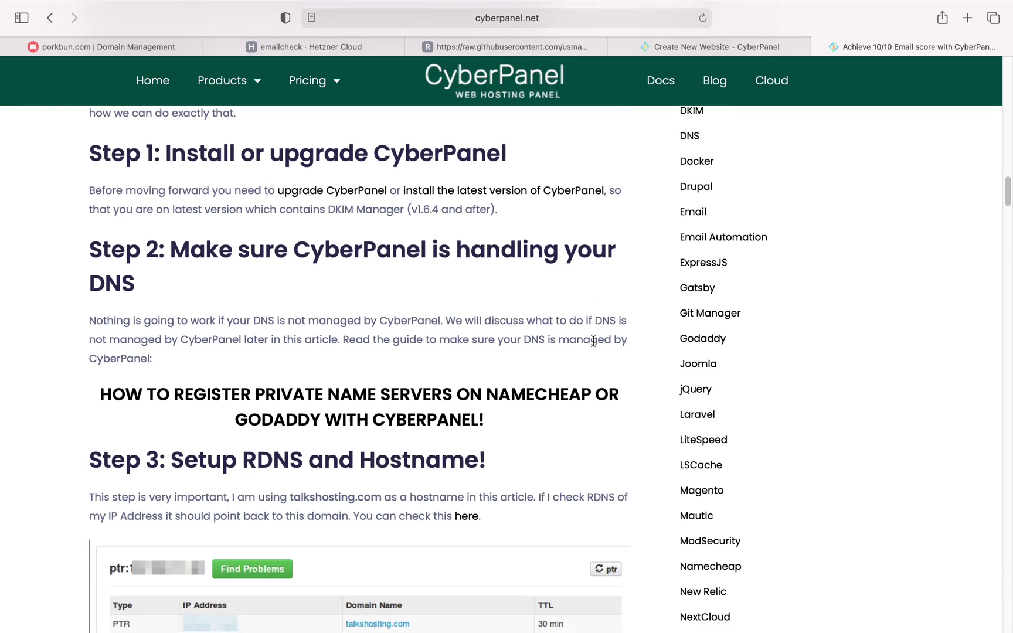
scroll(593, 342, down, 1)
scroll(592, 342, down, 2)
scroll(593, 345, down, 4)
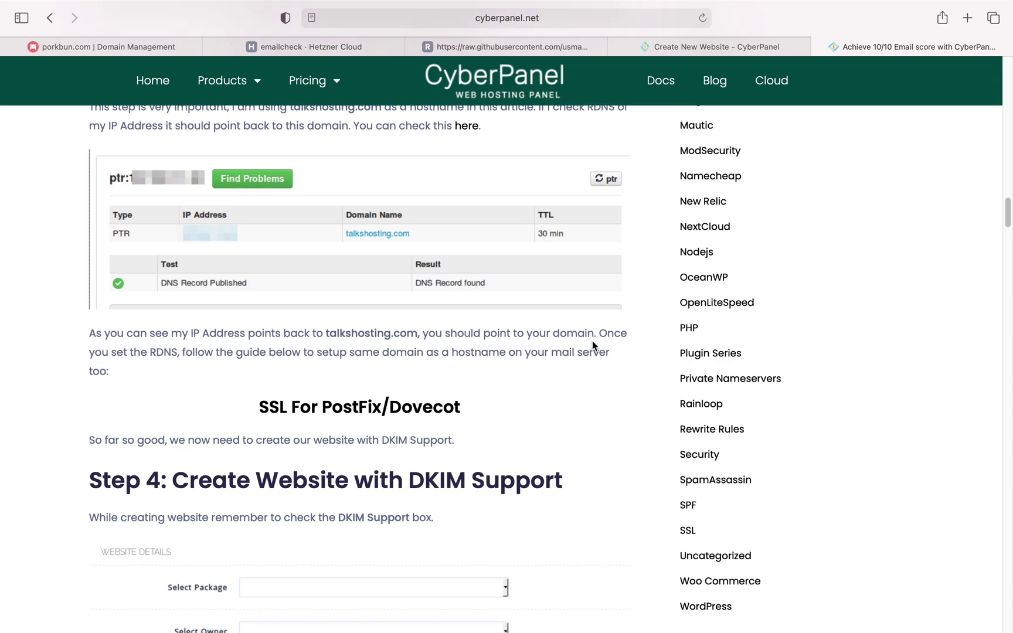
scroll(594, 342, down, 2)
scroll(593, 342, down, 2)
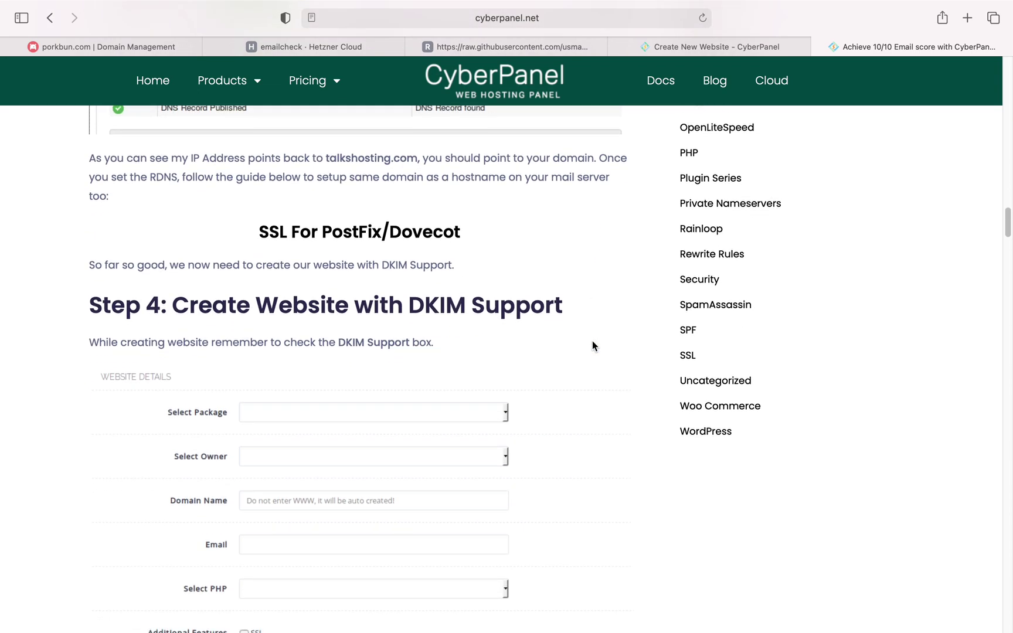
scroll(592, 346, up, 4)
scroll(592, 346, up, 2)
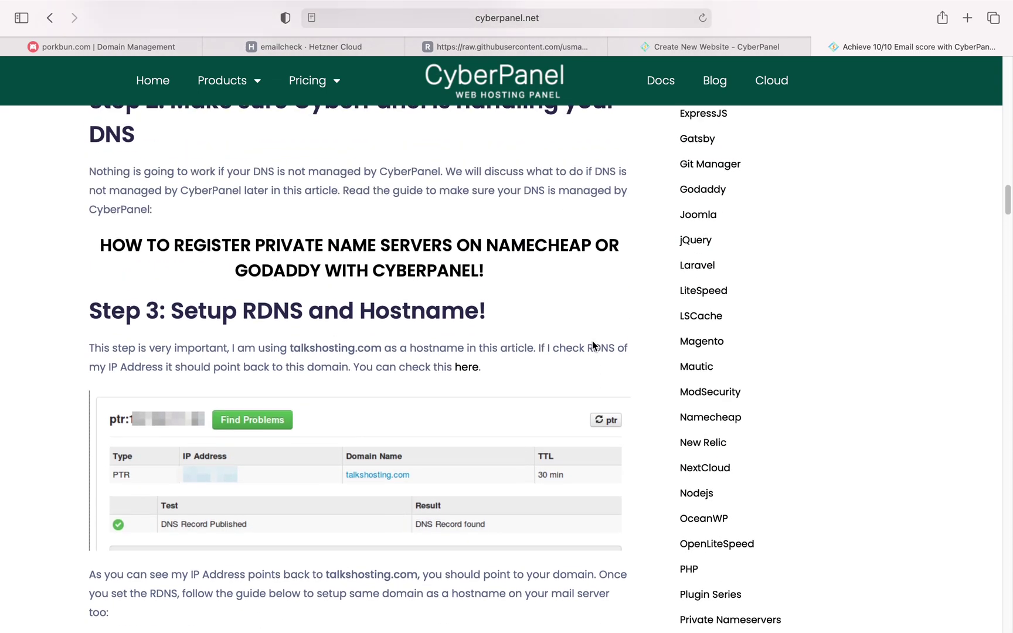
scroll(592, 346, up, 1)
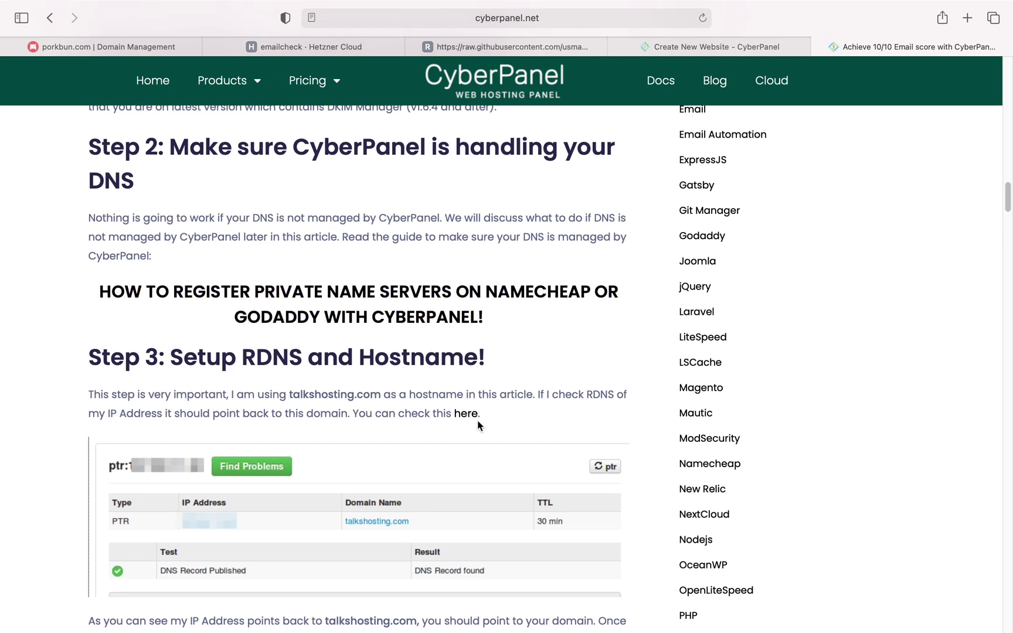
scroll(477, 423, down, 5)
scroll(477, 421, down, 1)
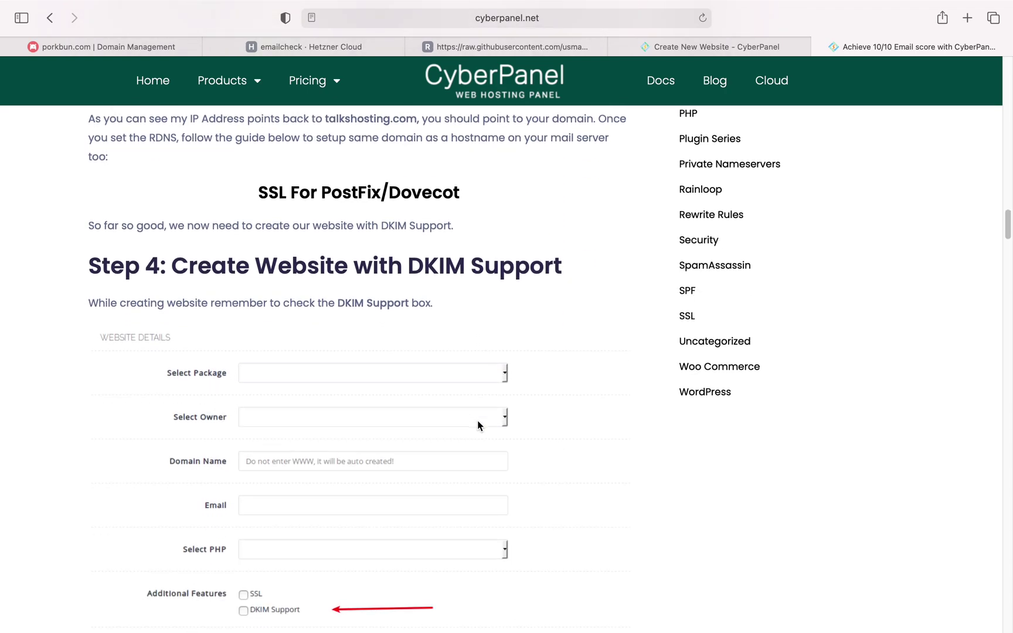
scroll(477, 420, down, 2)
scroll(478, 420, down, 3)
scroll(477, 424, down, 2)
scroll(477, 424, down, 5)
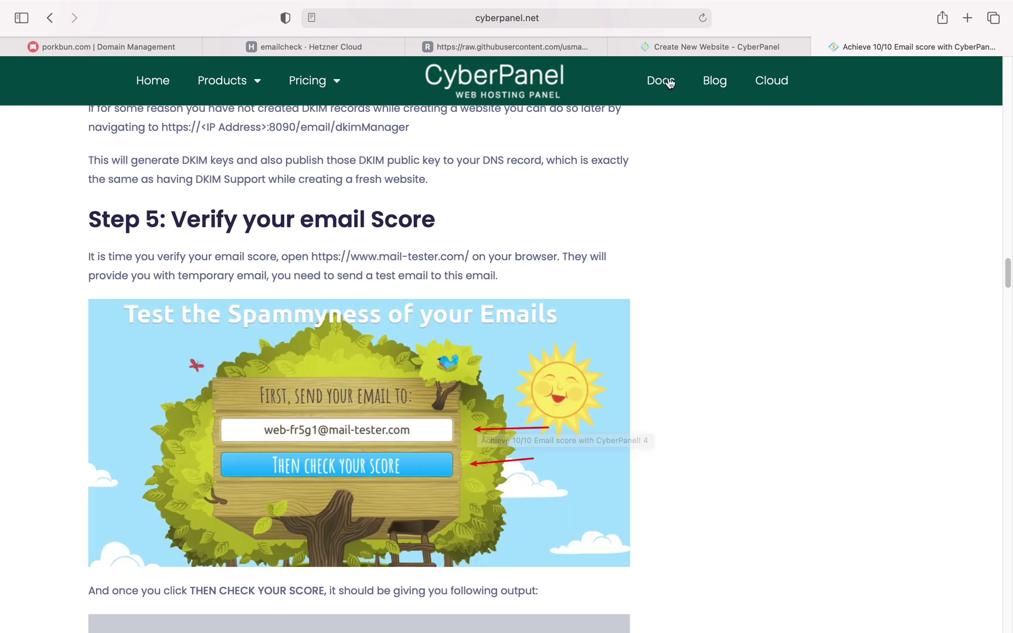
Request a MailServer SSL certificate for wpmautic.net in CyberPanel
click(679, 48)
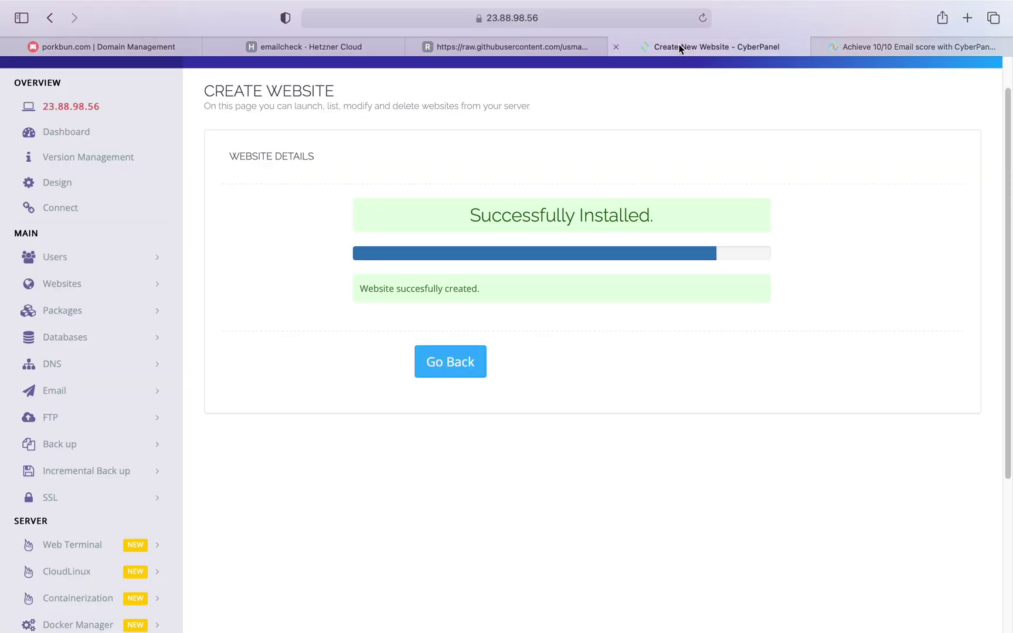
click(457, 366)
scroll(224, 407, down, 1)
scroll(224, 407, down, 1)
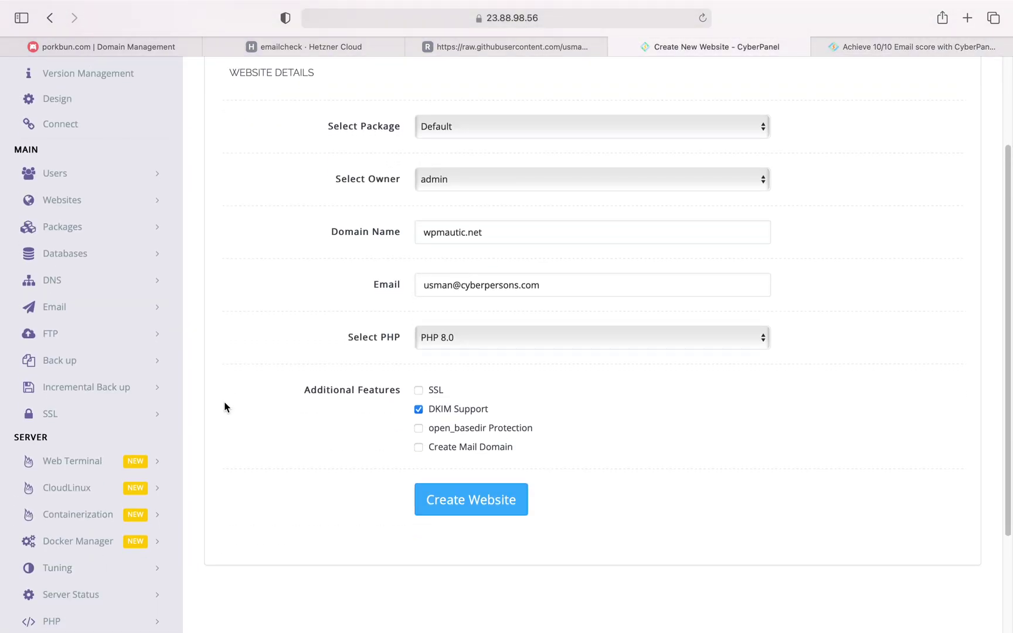
click(114, 414)
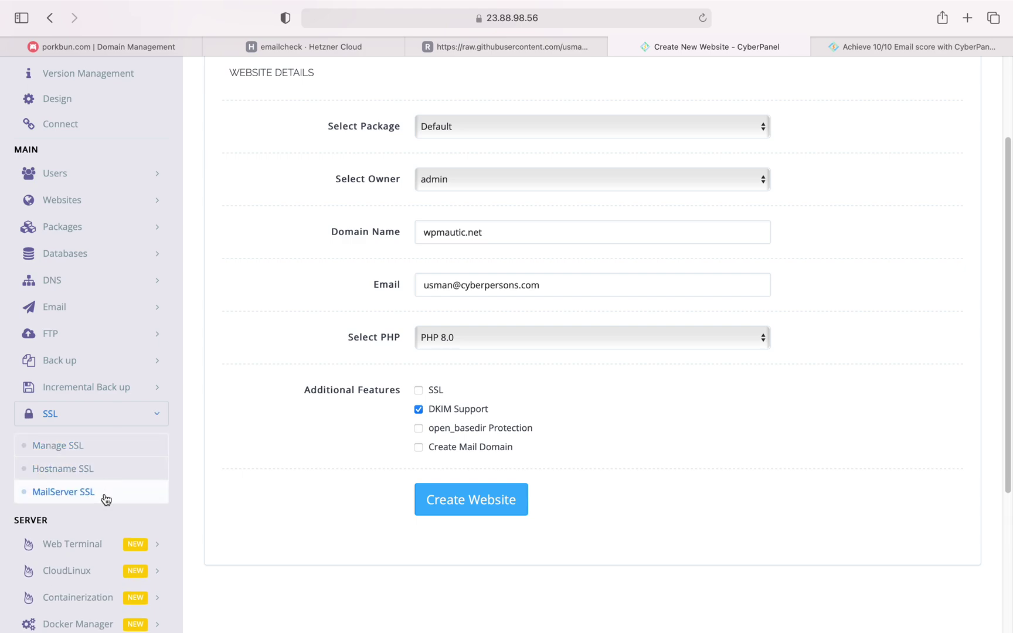
click(105, 498)
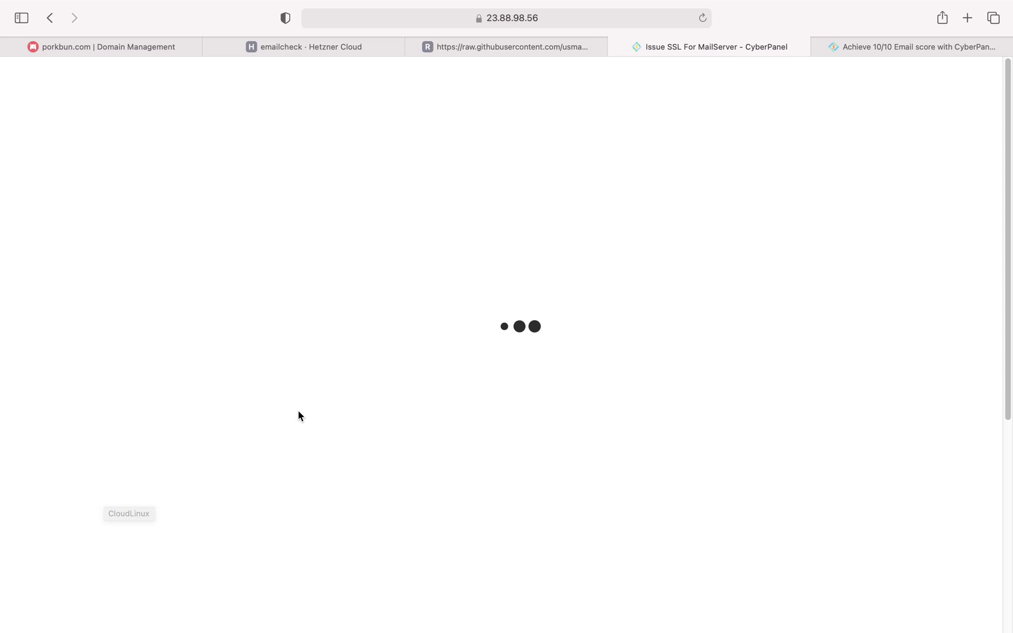
click(515, 254)
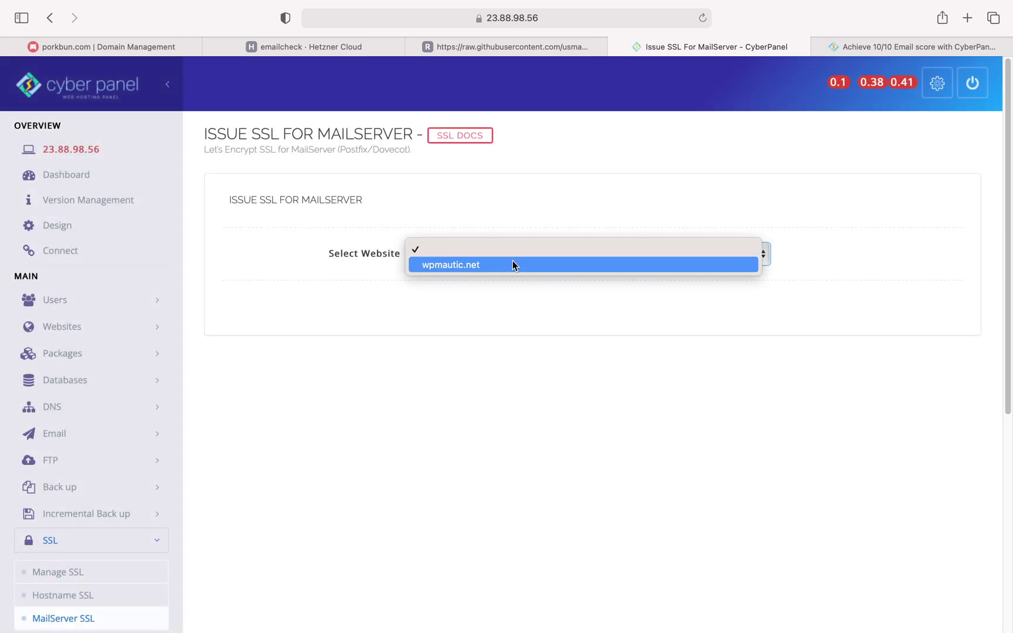
click(512, 264)
click(482, 319)
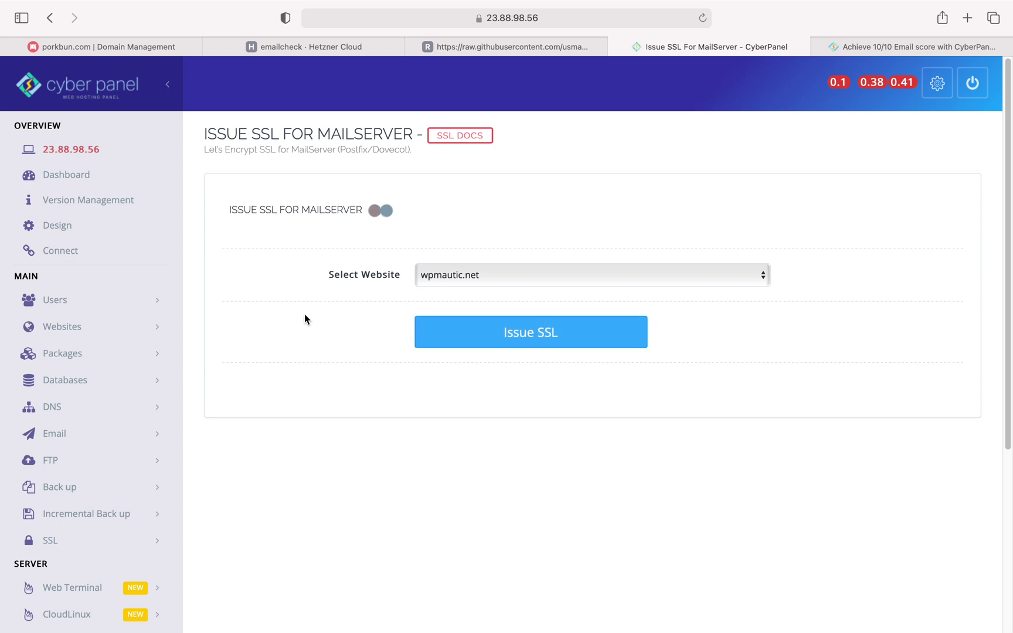
Set reverse DNS of Hetzner IPv4 23.88.98.56 to wpmautic.net
click(285, 50)
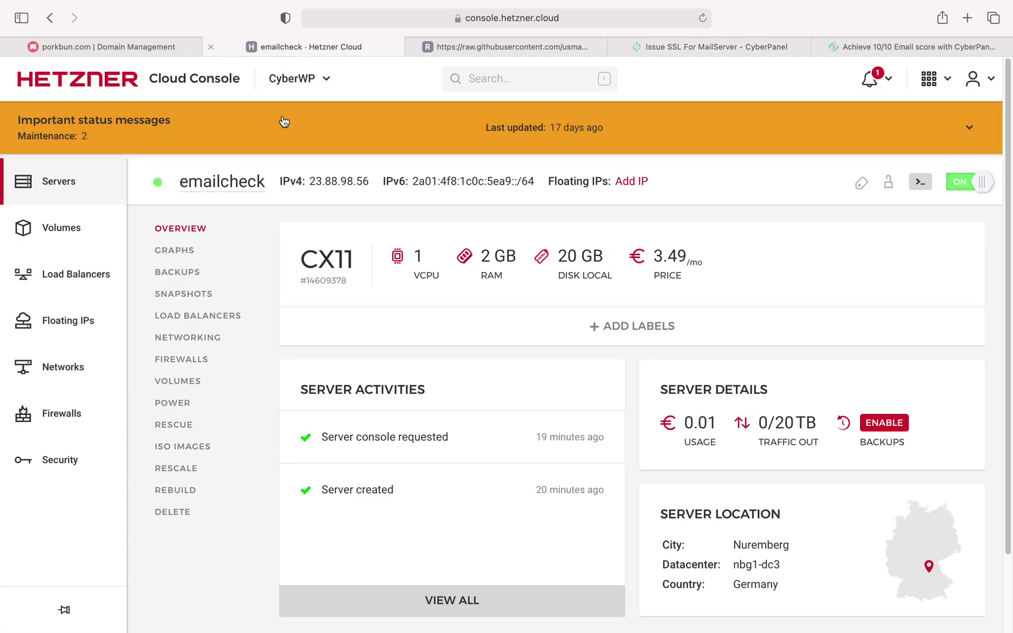
scroll(285, 341, down, 2)
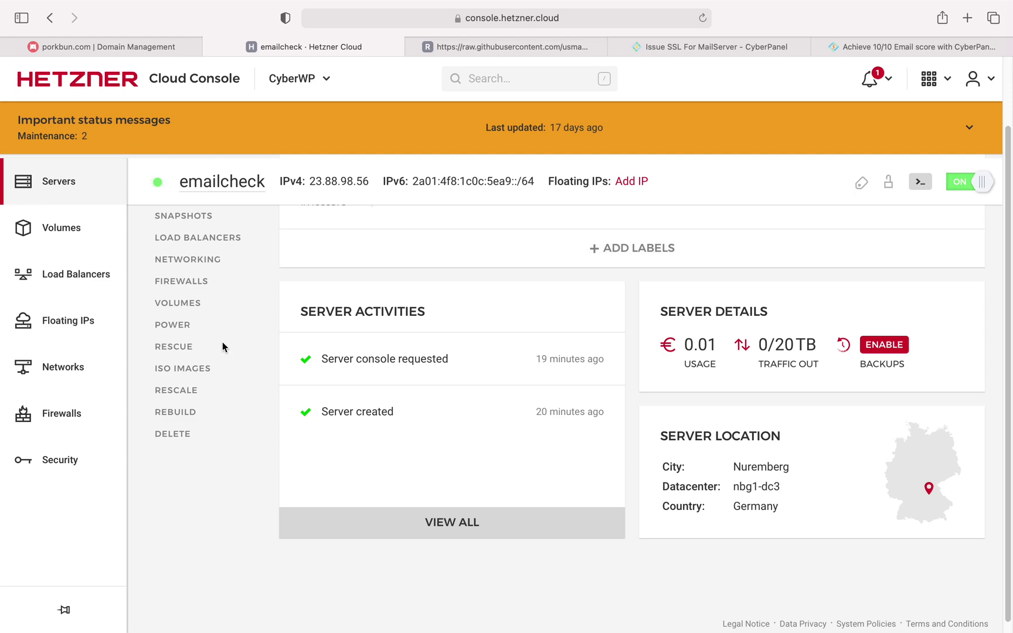
click(173, 258)
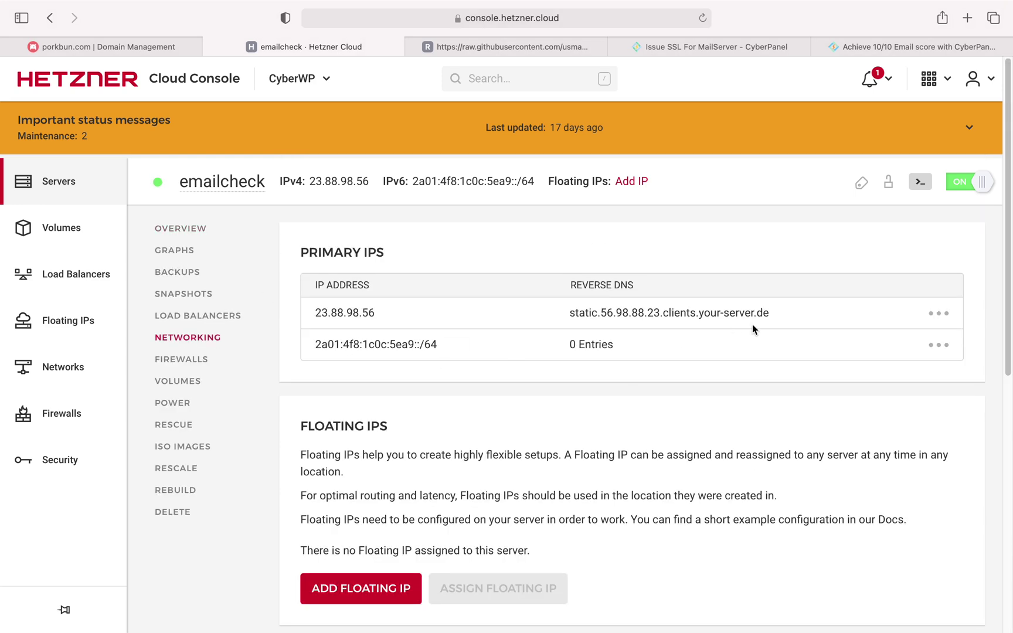
click(939, 315)
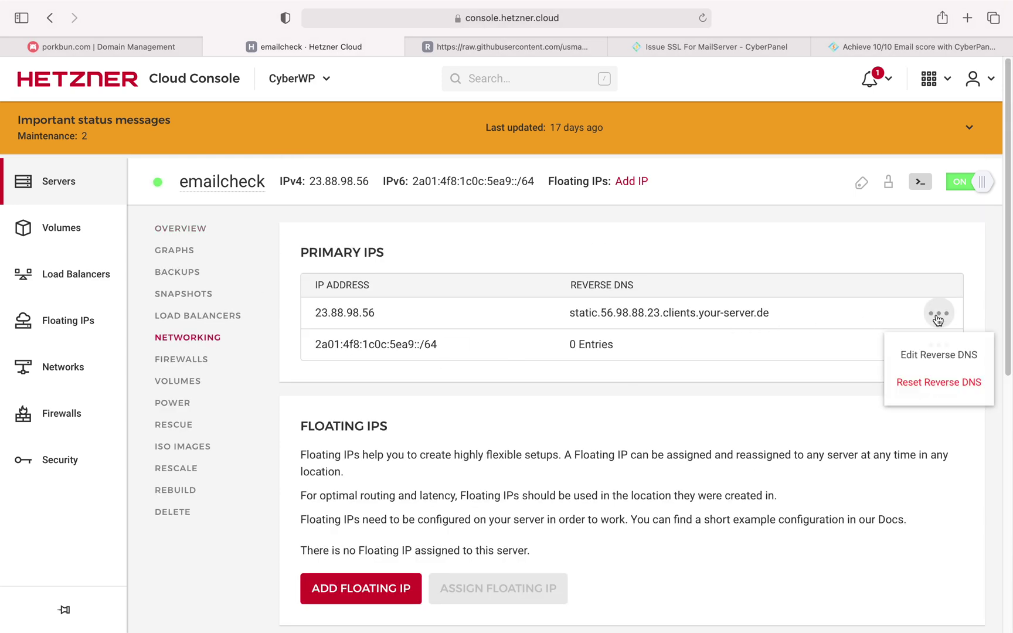
click(913, 366)
triple_click(566, 375)
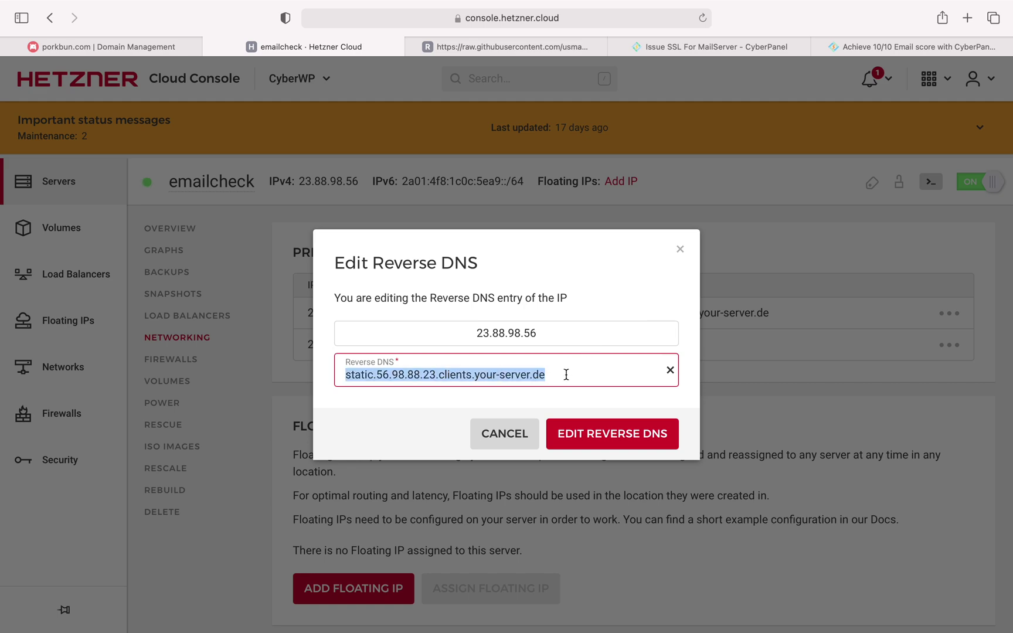
text(wpmautic.n)
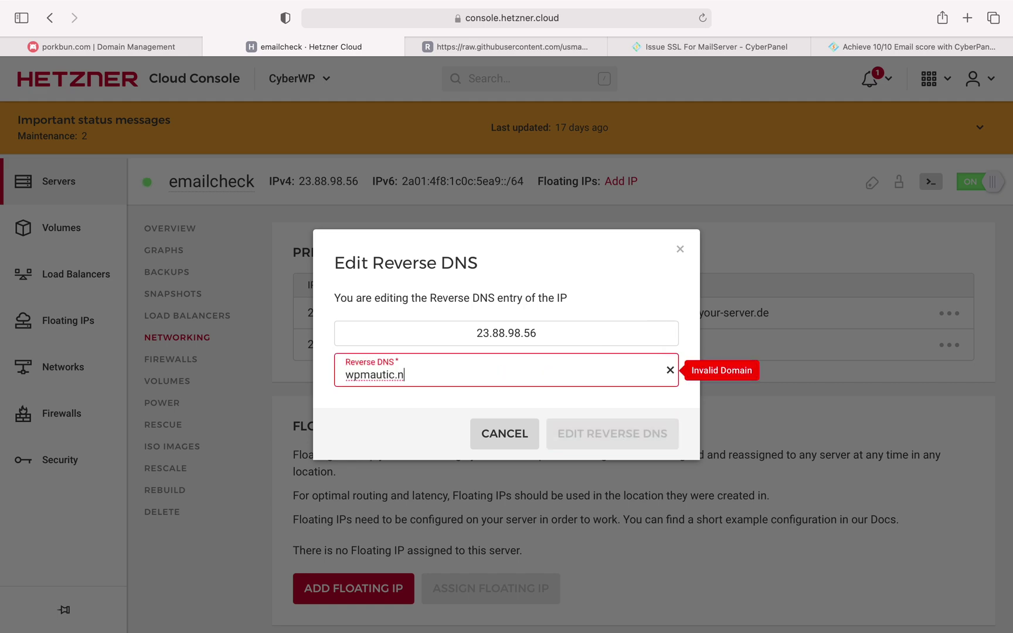
text(et)
click(598, 439)
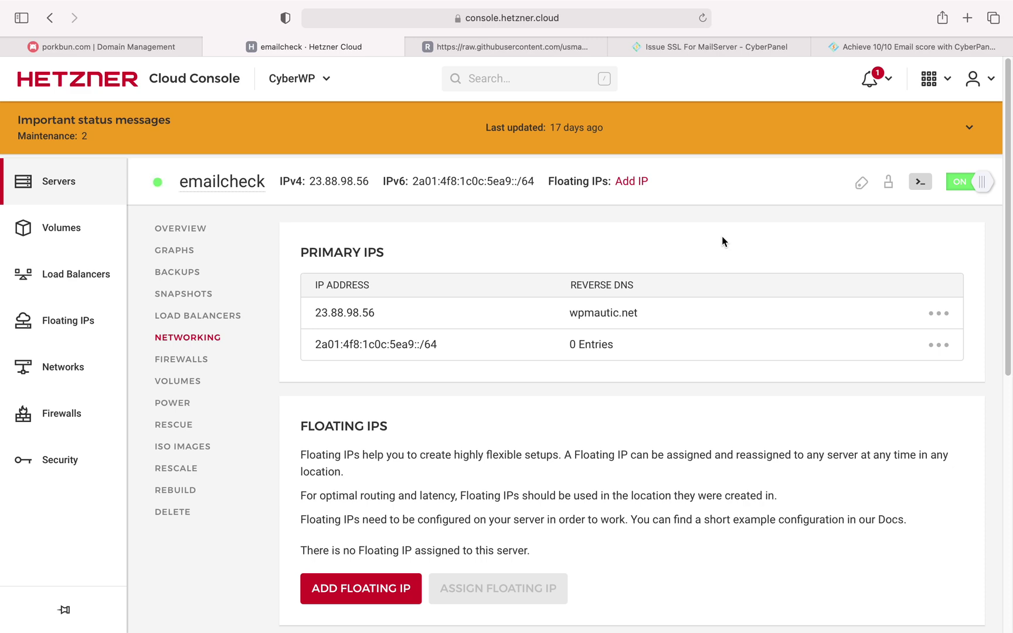
Search 'how to set rdns record on digitalocean' in a new tab
click(969, 18)
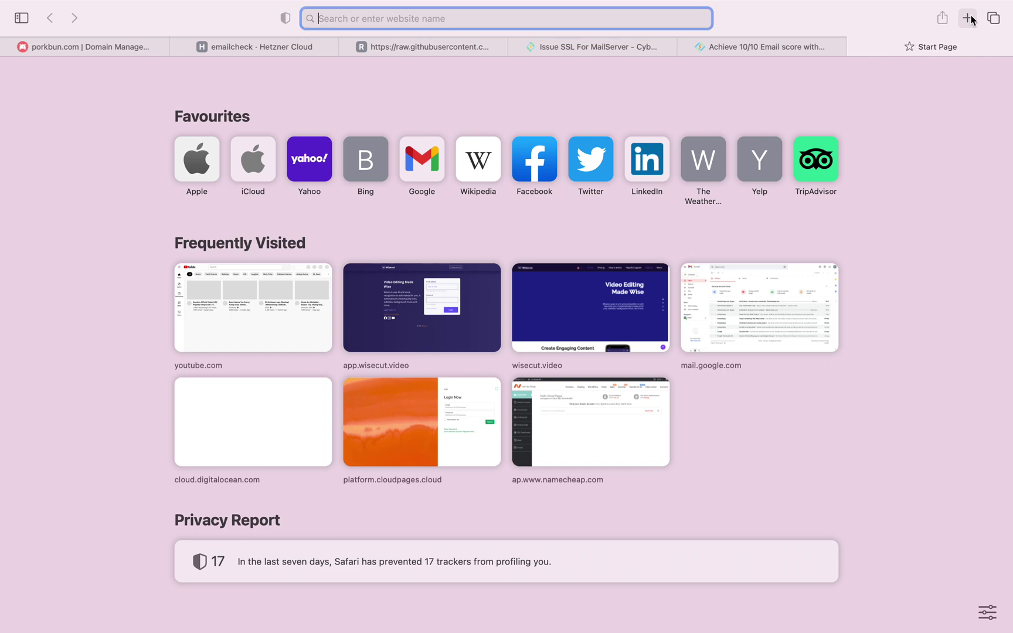
text(how to set r)
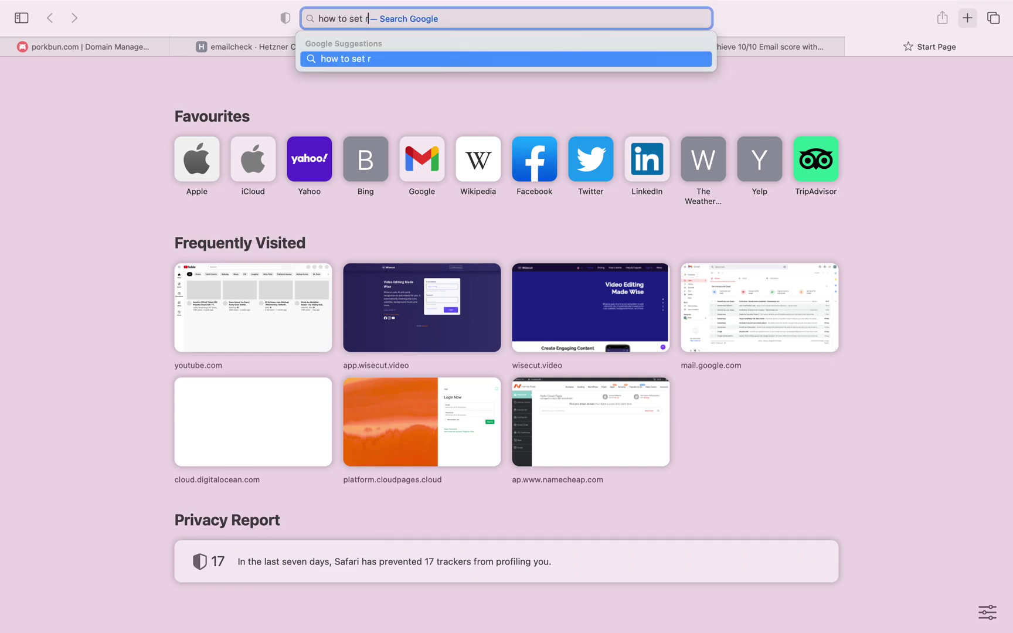
text(dns record on digi)
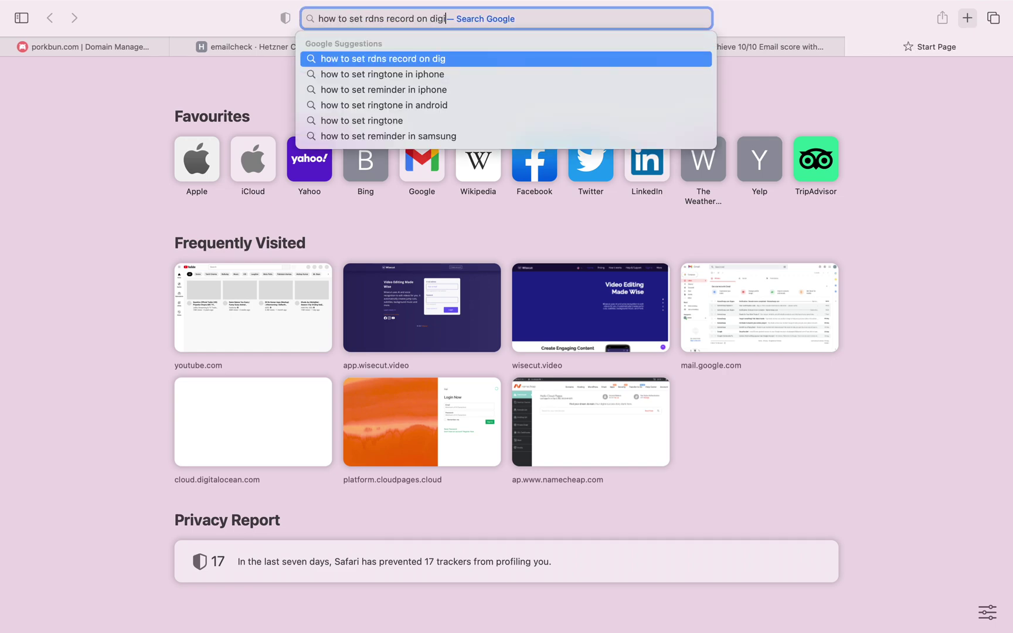
text(talocean)
key(Return)
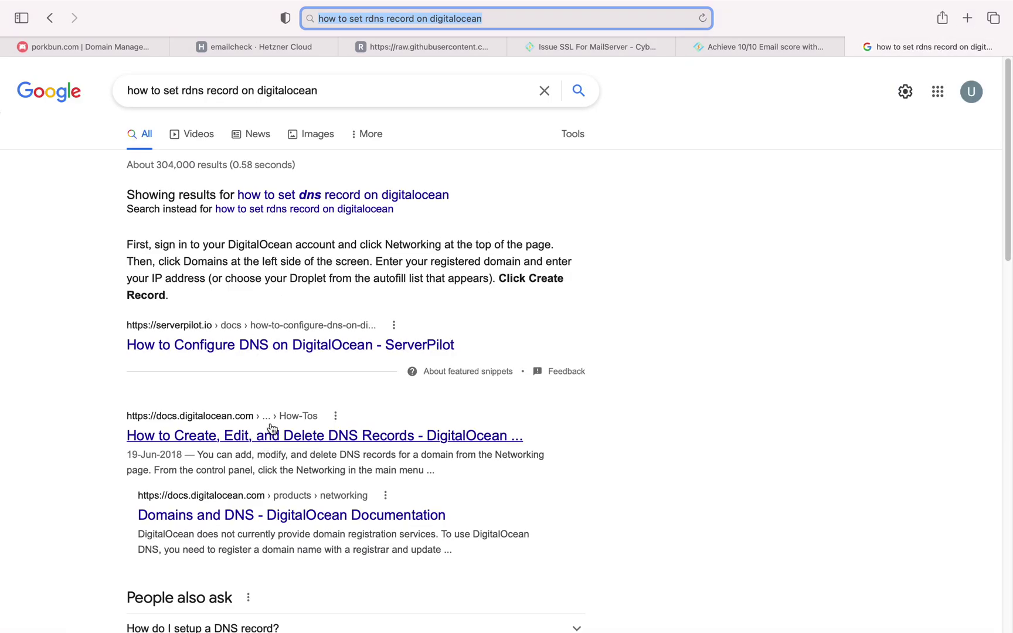
scroll(297, 384, down, 4)
scroll(296, 384, down, 2)
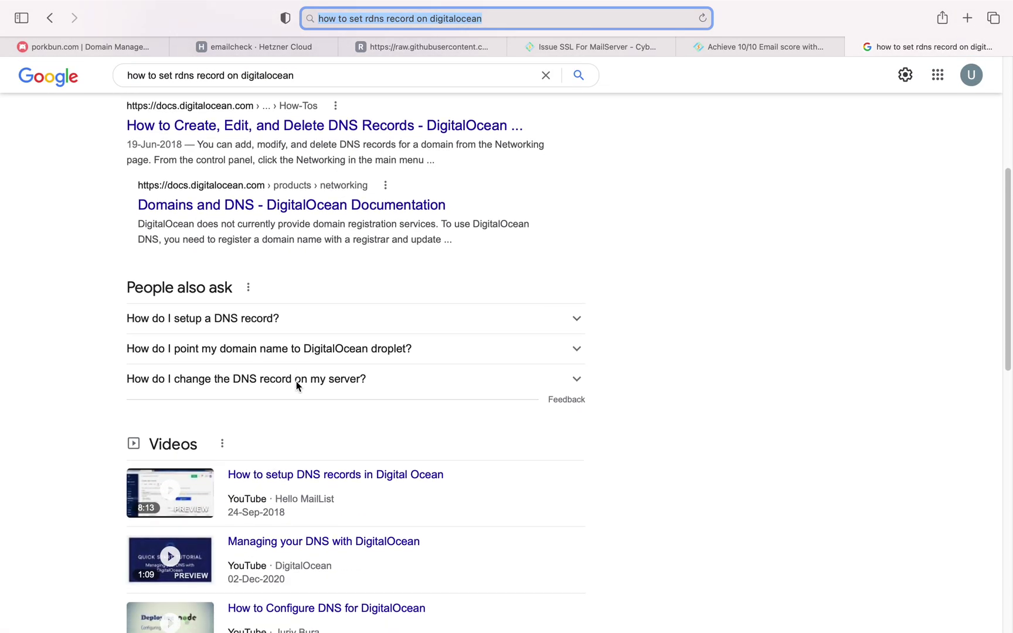
scroll(296, 383, down, 3)
scroll(296, 384, down, 4)
scroll(297, 385, down, 3)
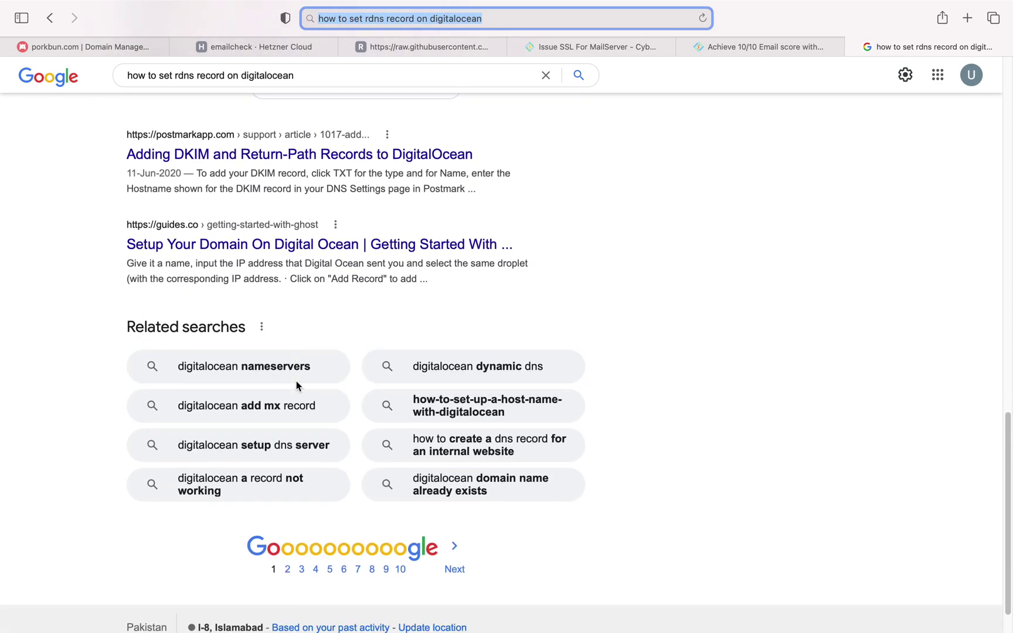
scroll(296, 386, up, 10)
scroll(297, 386, up, 10)
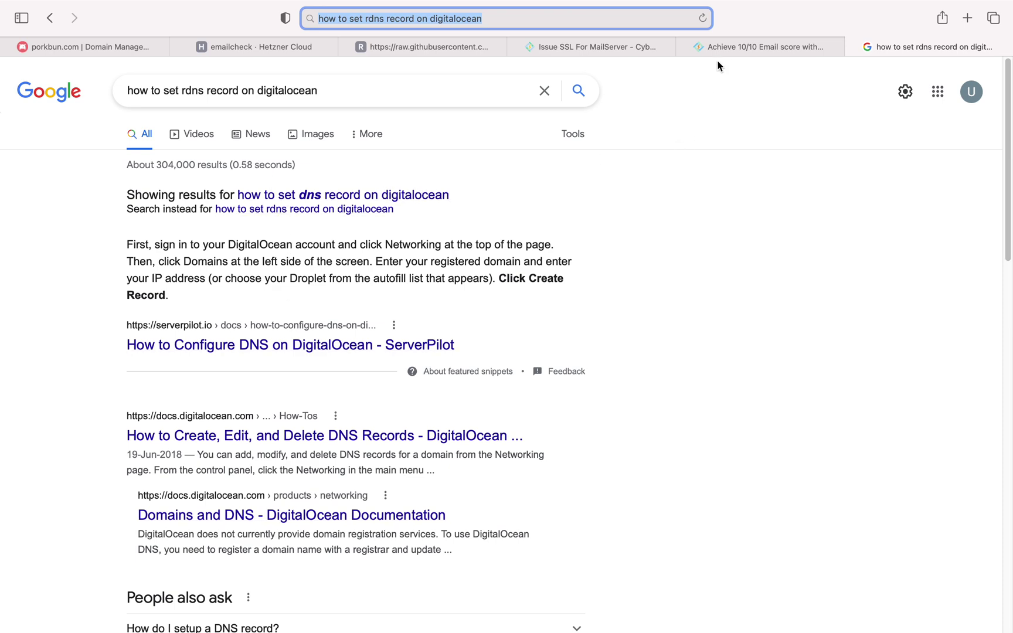
Return to CyberPanel and list the hosted websites to reach wpmautic.net
click(726, 47)
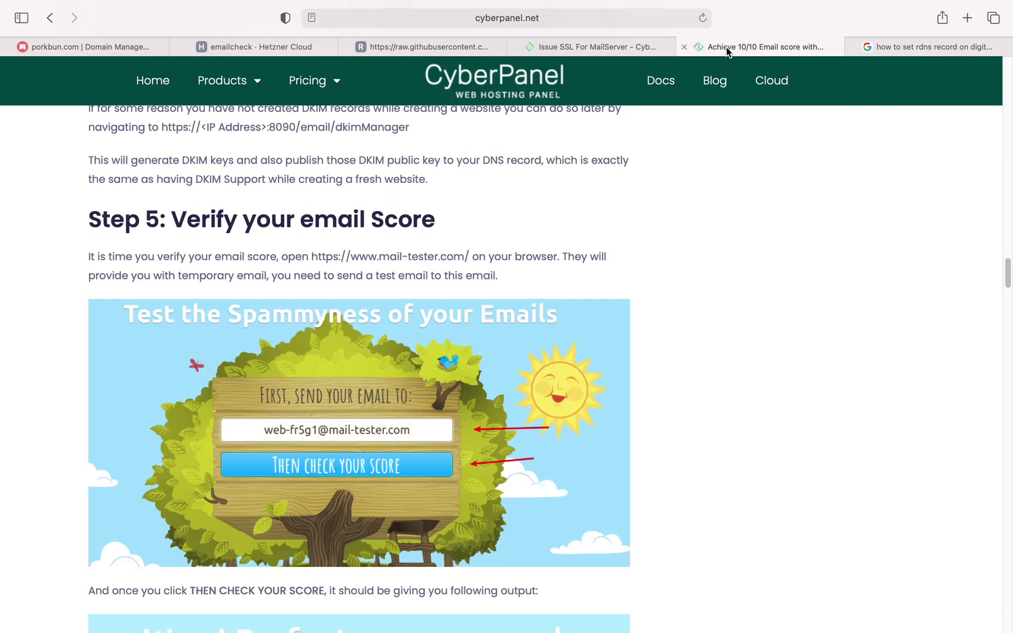
click(595, 50)
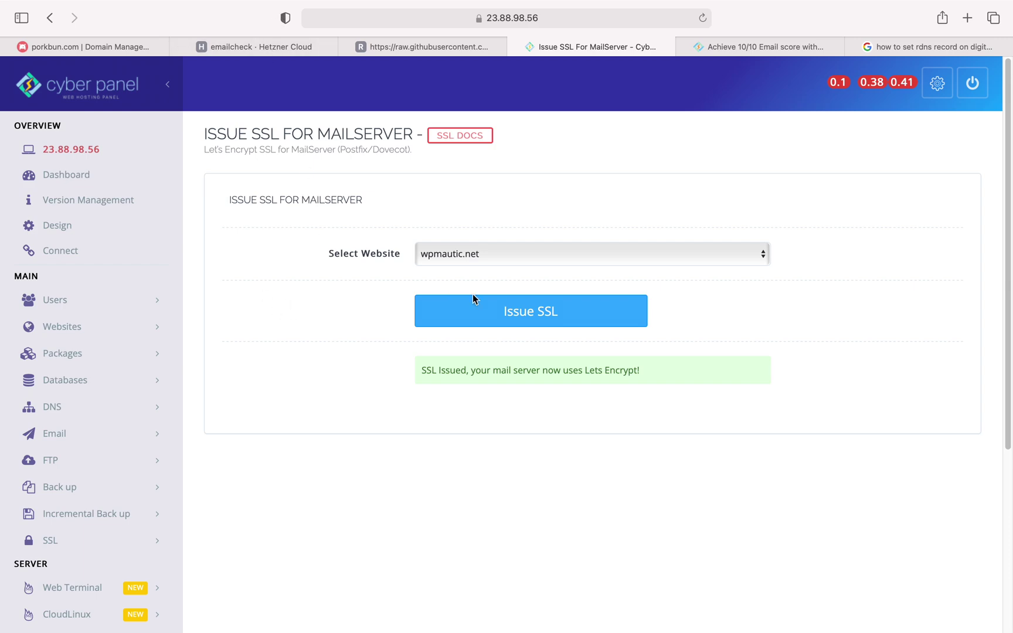
click(119, 330)
click(48, 381)
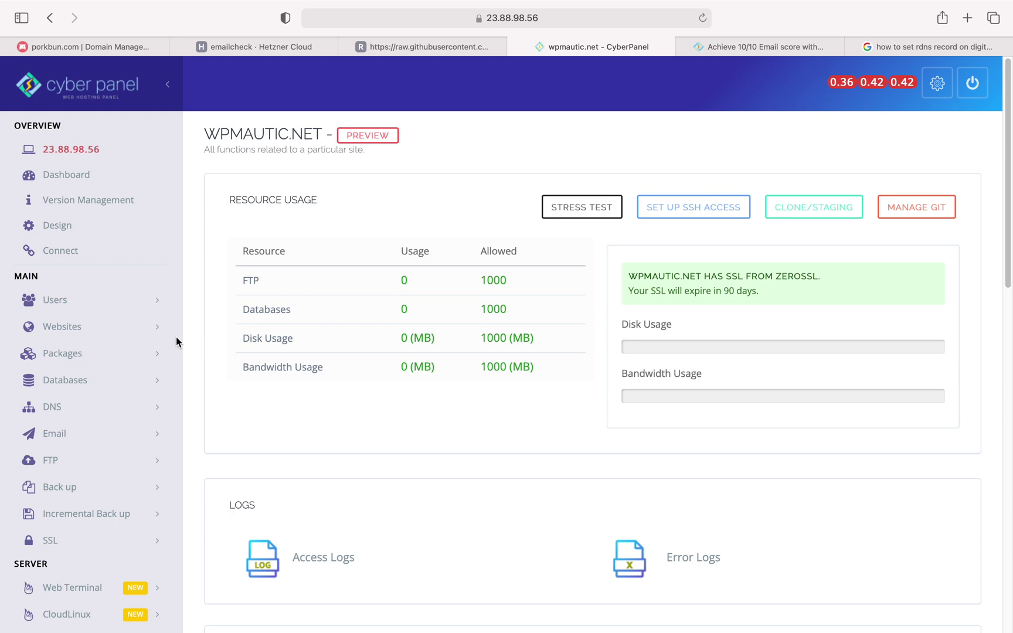
Generate DKIM keys for wpmautic.net in DKIM Manager and copy the file path from the permission-denied error
click(125, 332)
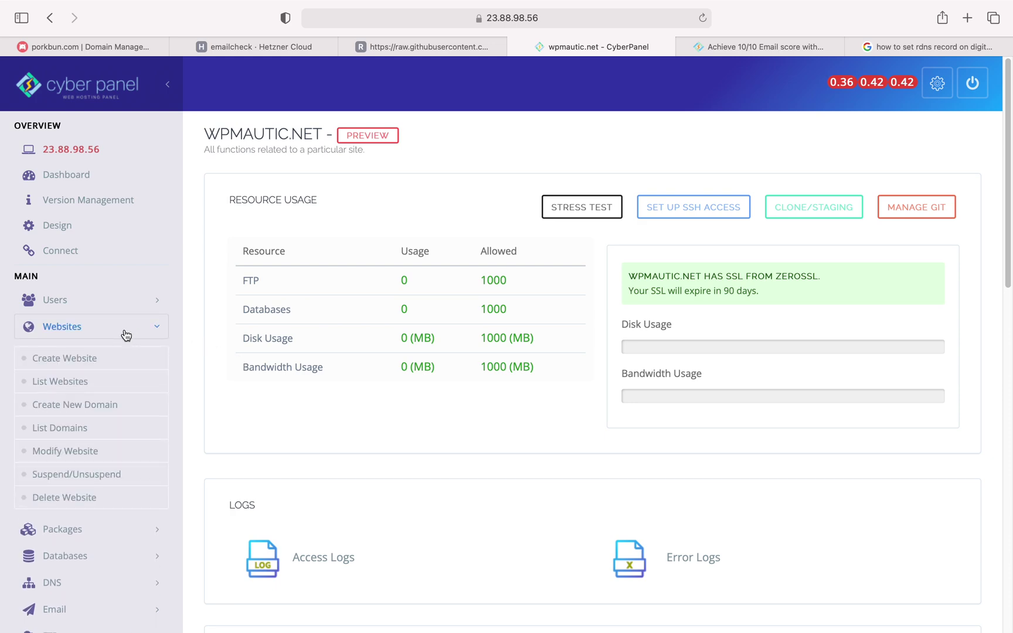
click(125, 334)
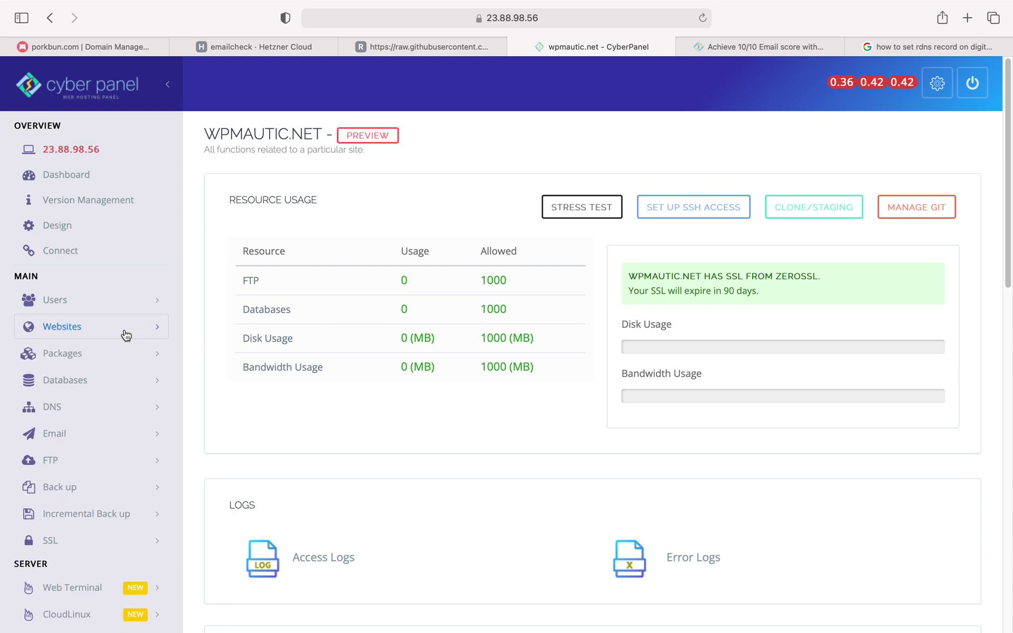
click(95, 437)
scroll(72, 557, down, 3)
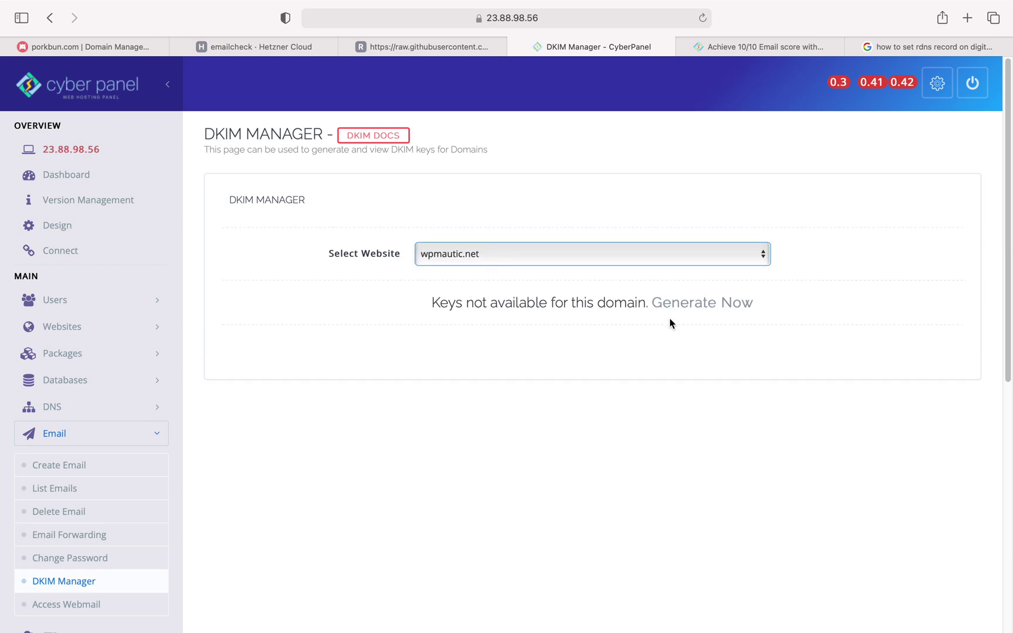
click(689, 311)
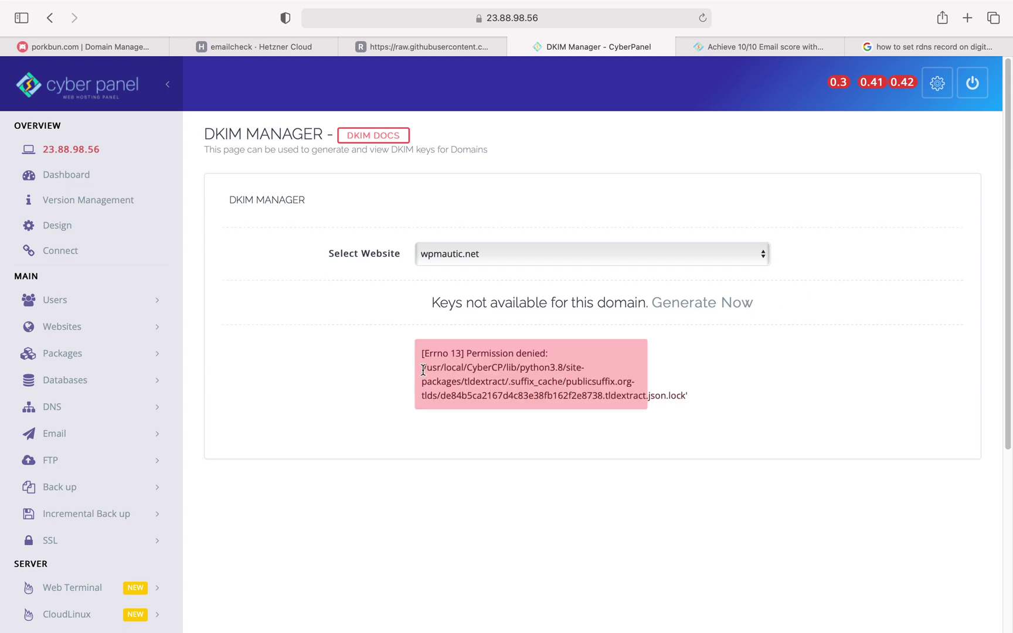
drag(422, 367, 502, 395)
key(super+c)
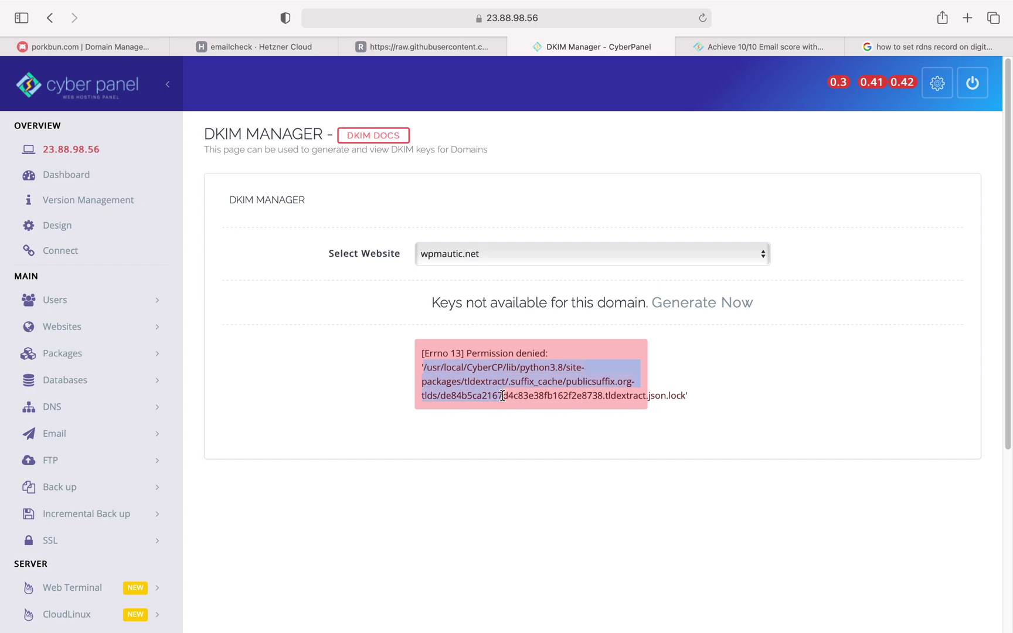
In Terminal, chown cyberpanel:cyberpanel the pasted tldextract cache file path from the error
key(ctrl+Up)
click(434, 61)
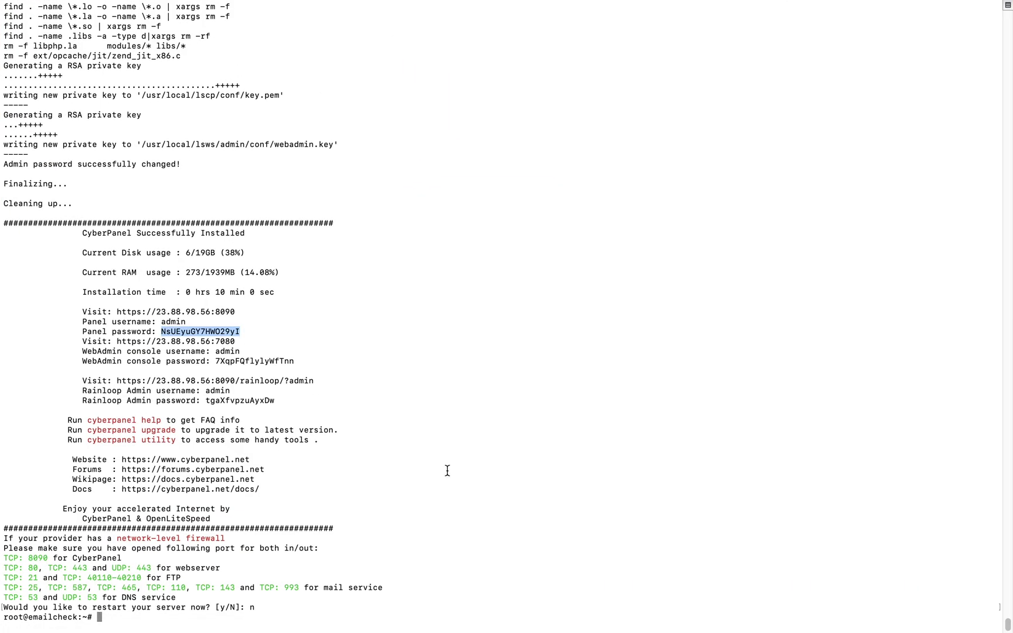
click(448, 472)
text(ch)
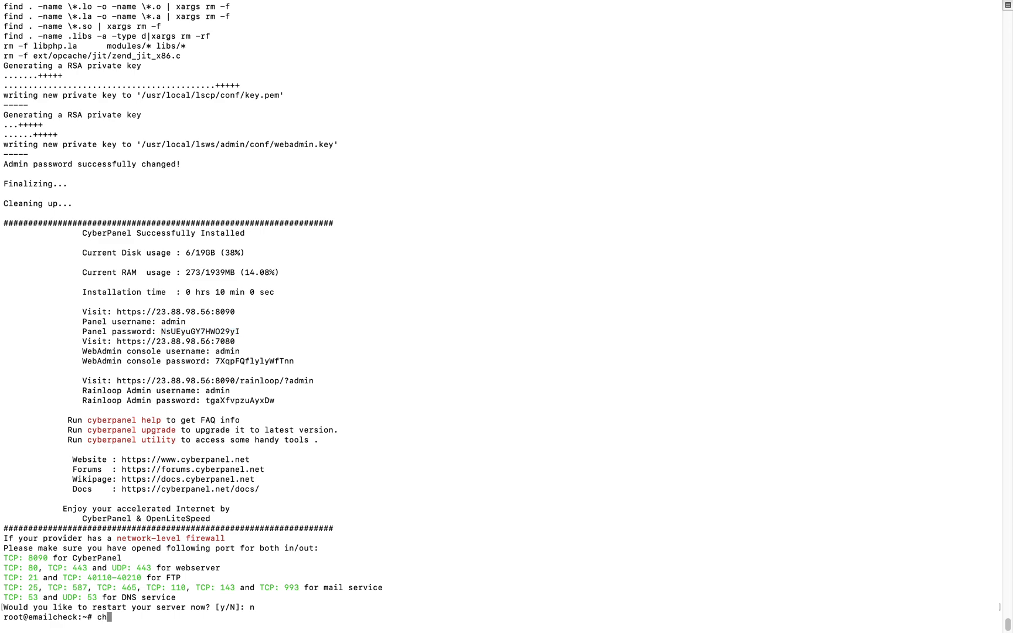
text(own cyb)
text(erpanel:)
text(cyberpanel)
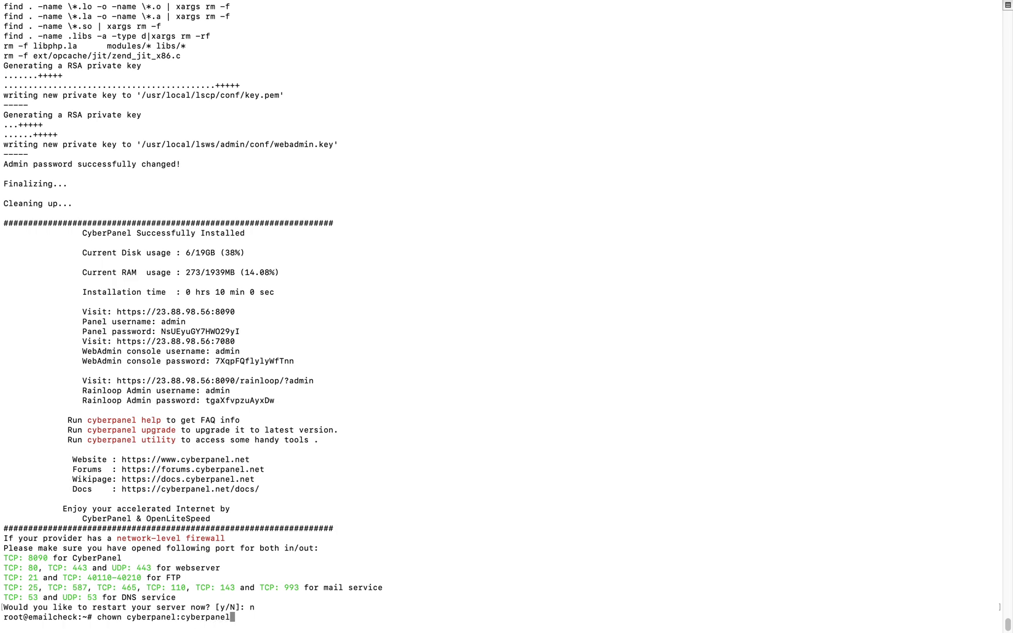
right_click(570, 493)
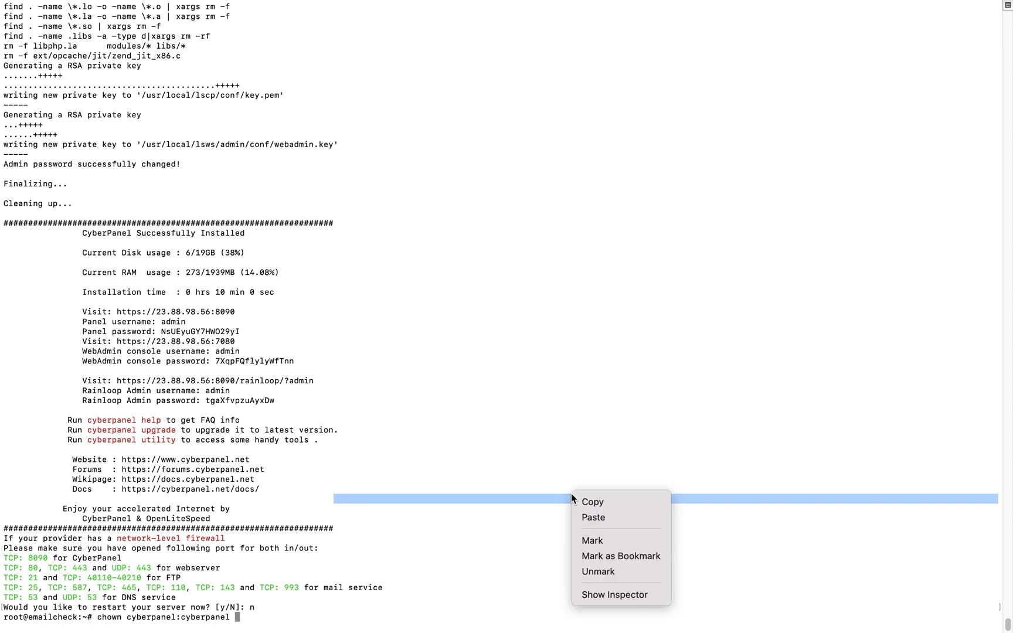
click(595, 516)
key(Return)
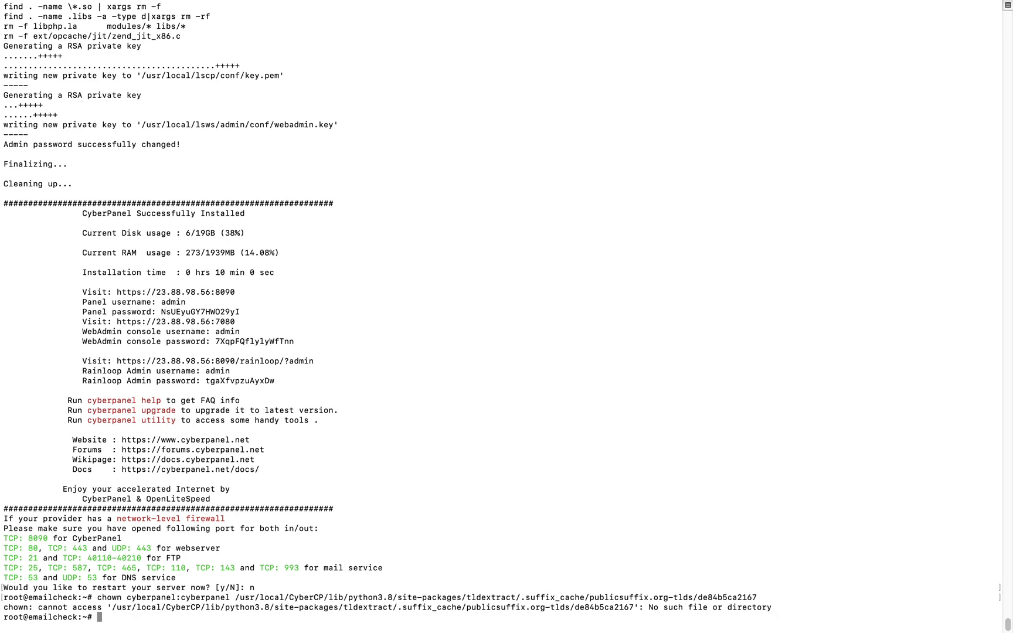
Re-run the chown on the publicsuffix.org-tlds folder, then retry DKIM generation in CyberPanel
key(Up)
key(BackSpace)
key(BackSpace)
key(BackSpace)
key(BackSpace)
key(BackSpace)
key(BackSpace)
key(BackSpace)
key(BackSpace)
key(BackSpace)
key(BackSpace)
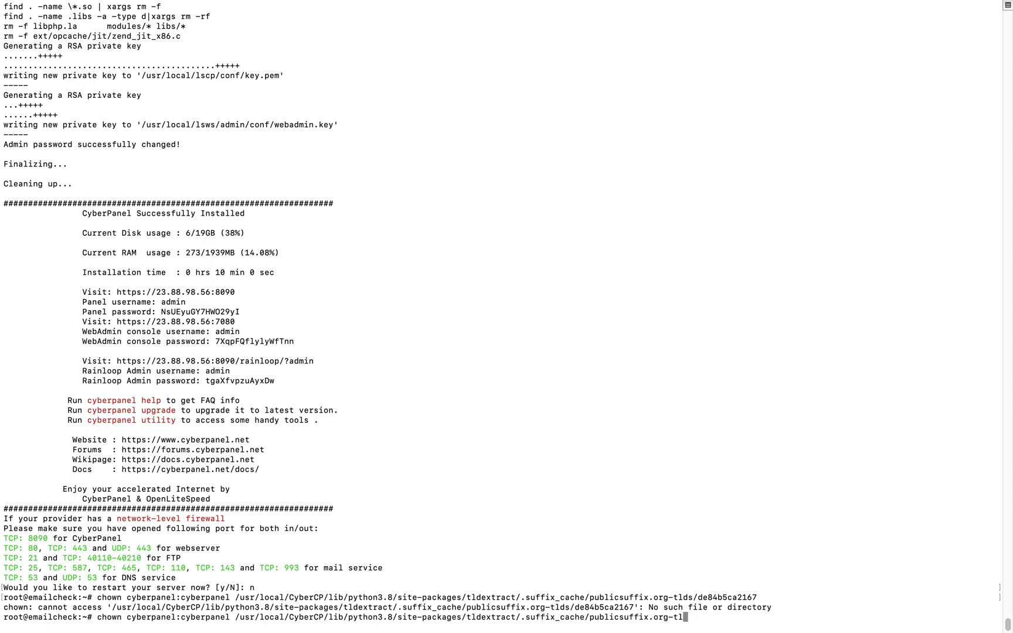
text(ds)
key(Return)
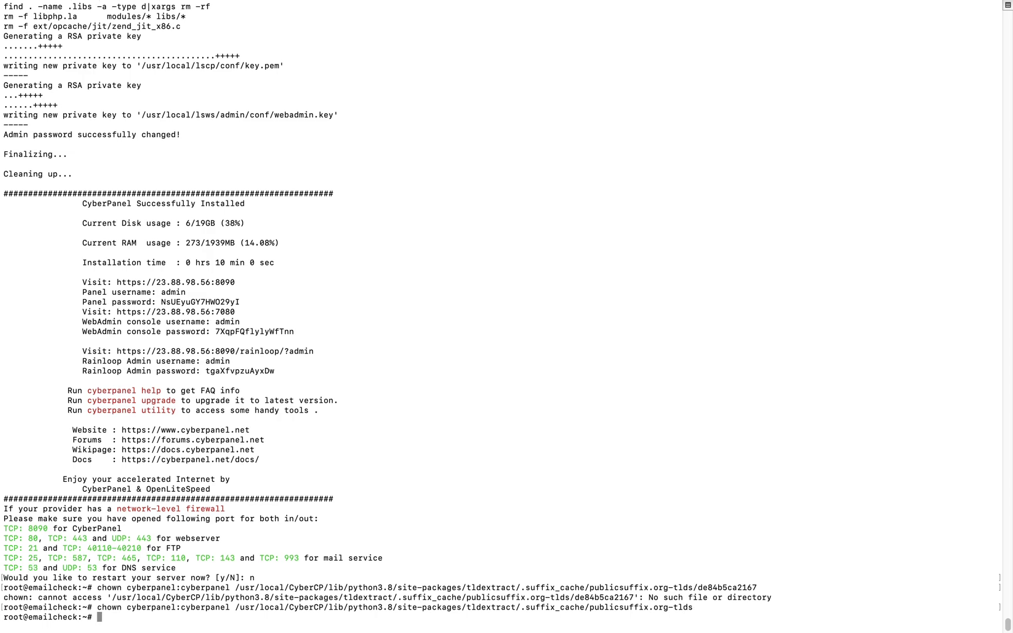
key(ctrl+Up)
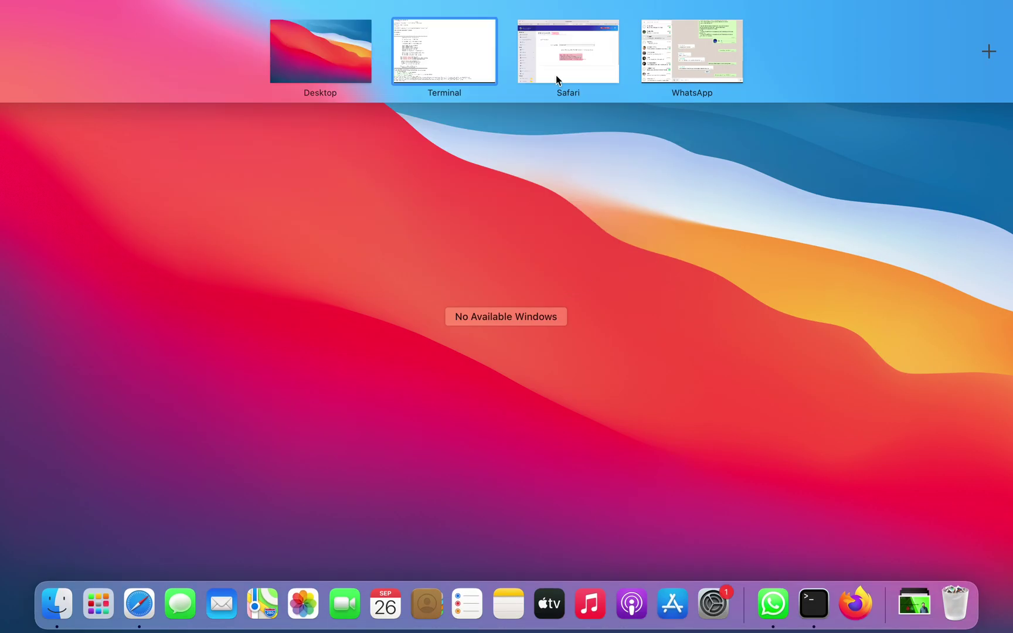
click(557, 82)
click(667, 307)
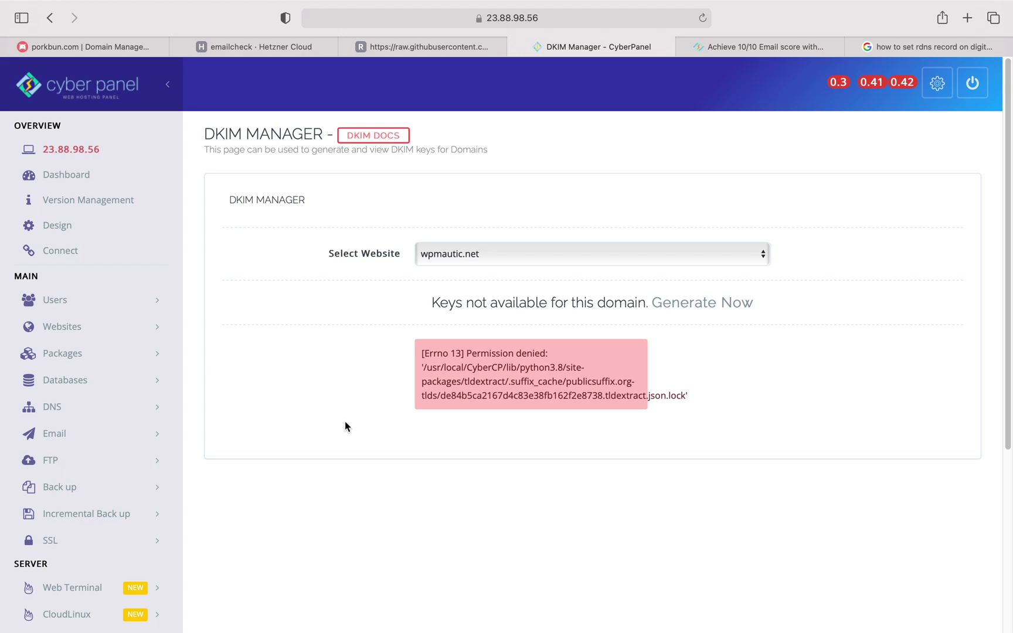
In Terminal, chown cyberpanel:cyberpanel the trimmed suffix_cache folder path
key(ctrl+Up)
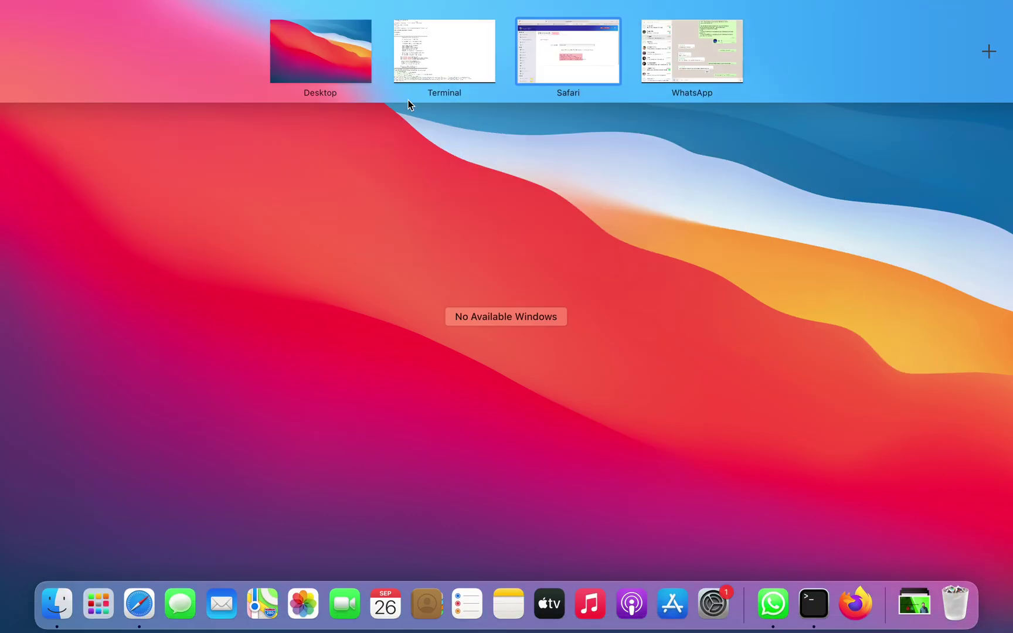
click(412, 86)
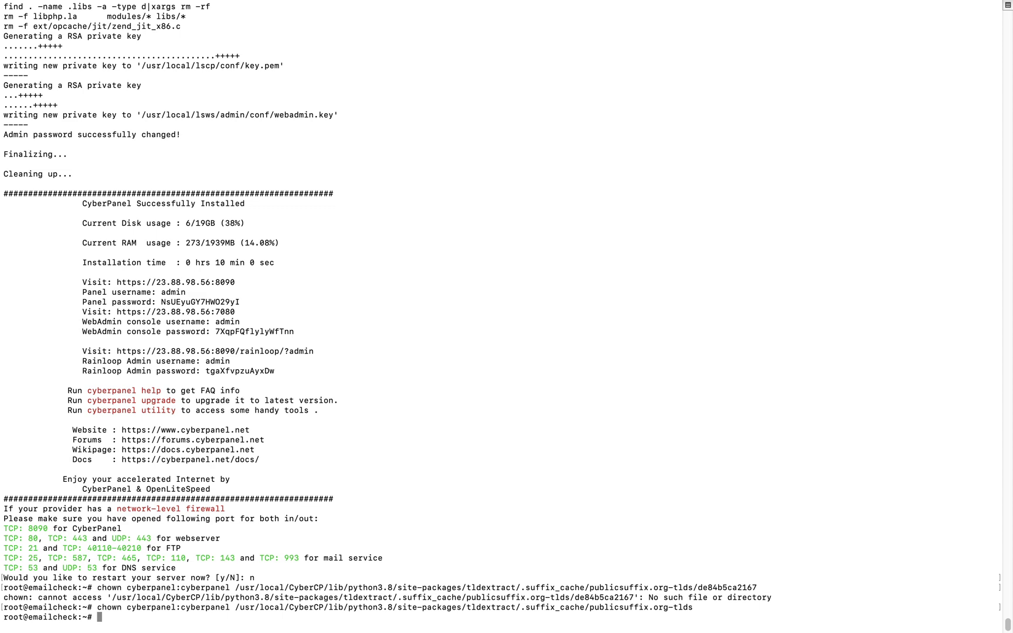
key(Up)
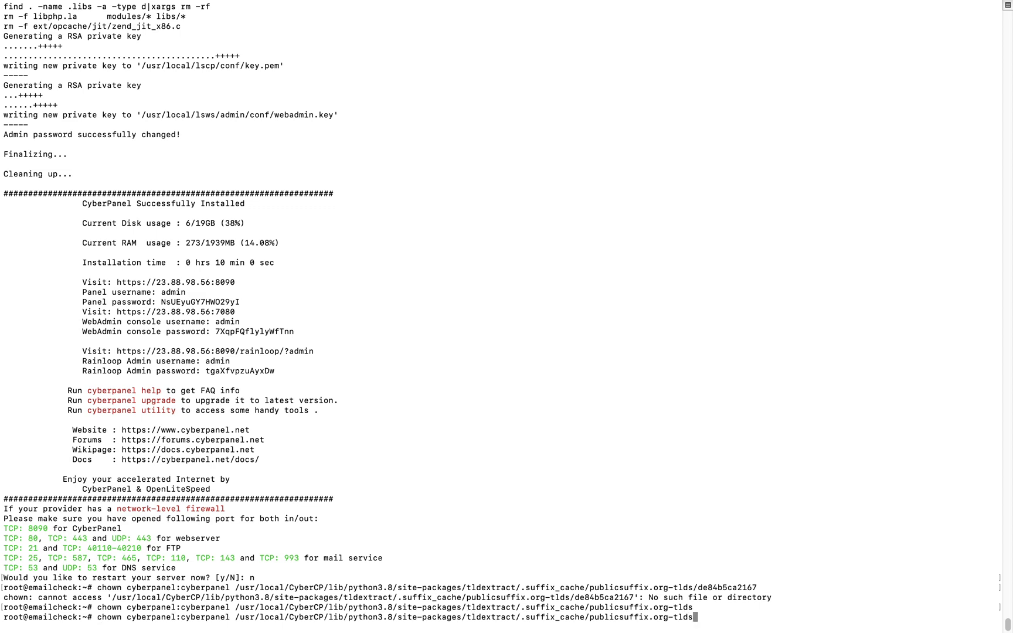
key(BackSpace)
key(BackSpace)
key(BackSpace)
key(BackSpace)
key(BackSpace)
key(BackSpace)
key(BackSpace)
key(BackSpace)
key(BackSpace)
key(BackSpace)
key(BackSpace)
key(BackSpace)
key(BackSpace)
key(BackSpace)
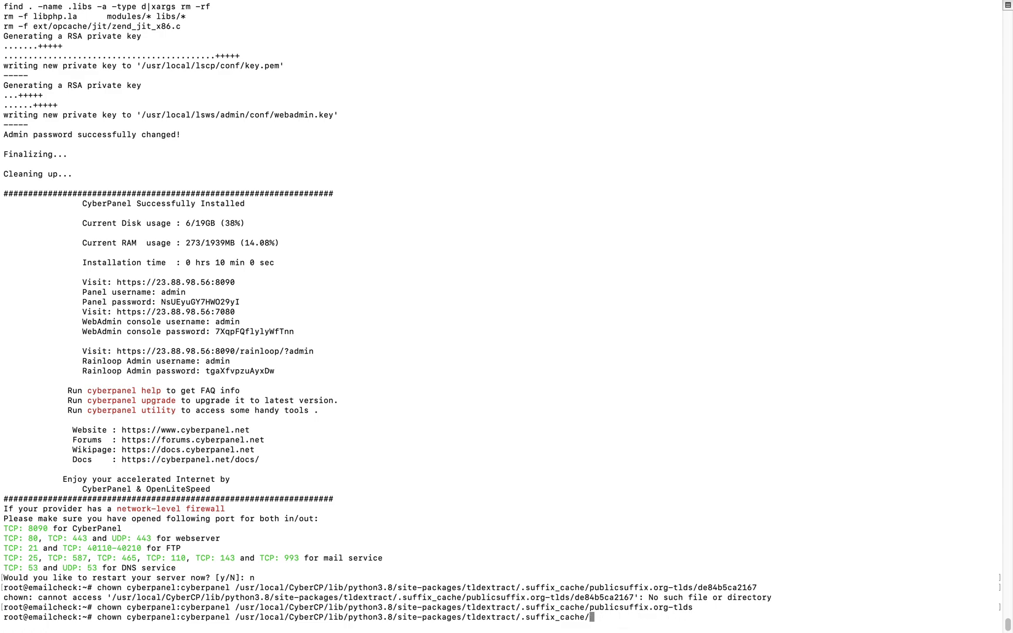
key(Return)
Retry DKIM generation for wpmautic.net and copy the denied .json.lock file path from the new error
key(ctrl+Up)
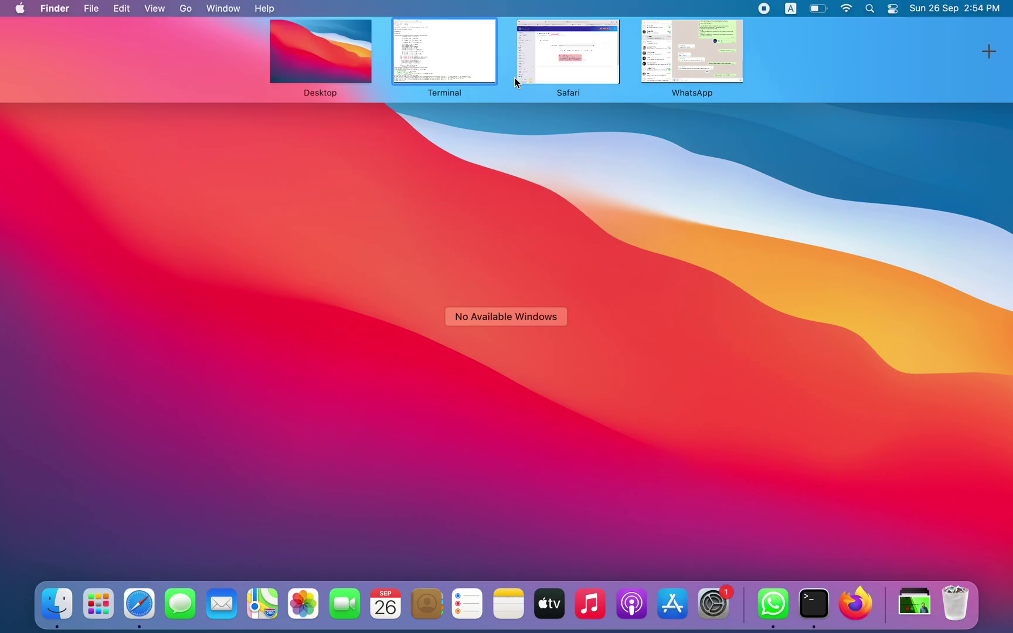
click(515, 78)
click(667, 304)
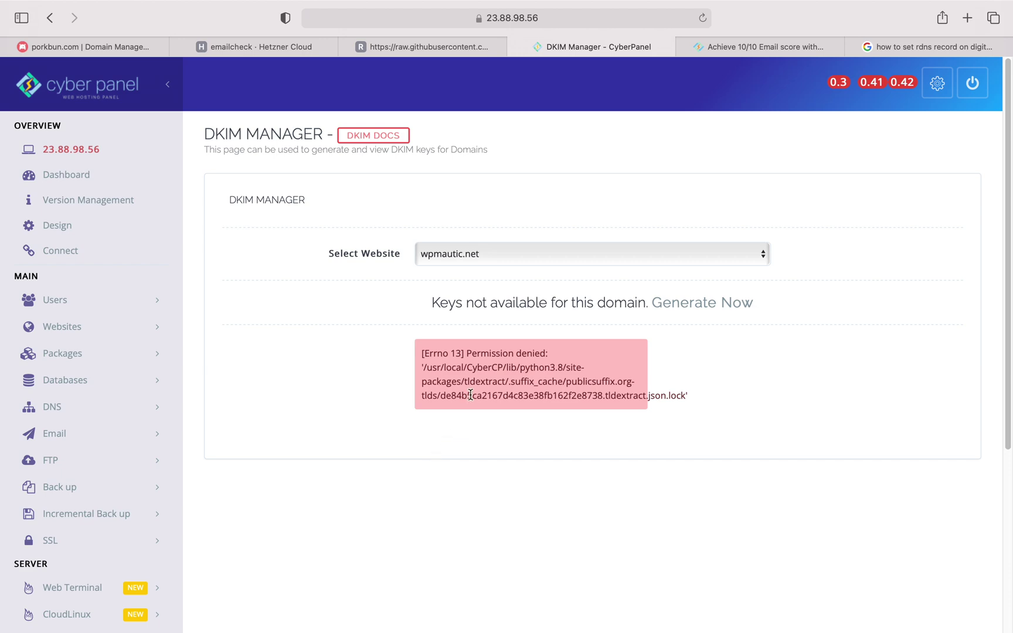
drag(424, 368, 709, 398)
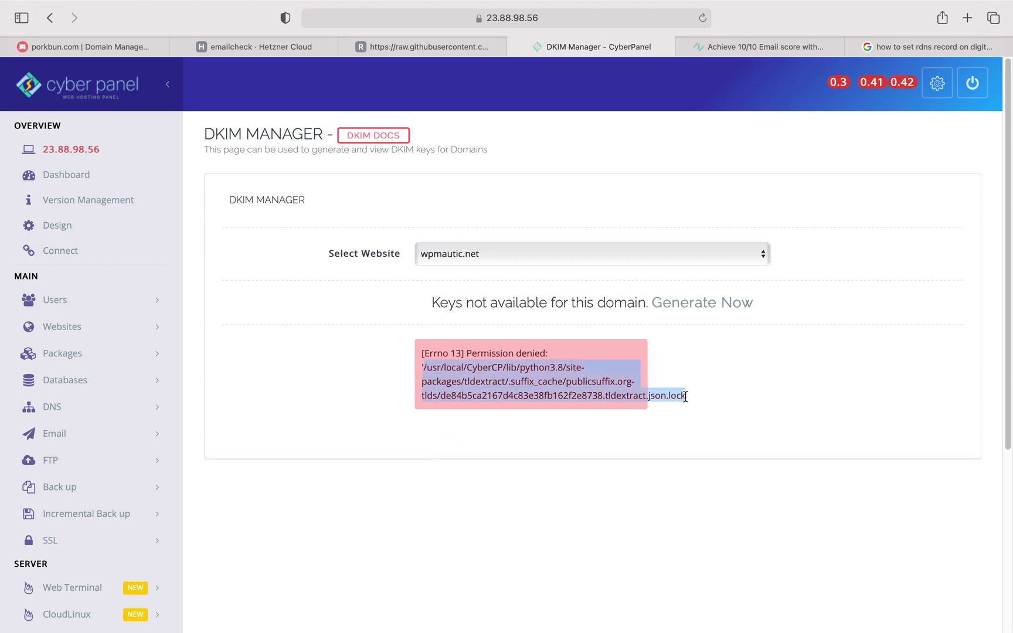
Chown the pasted .json.lock file to cyberpanel in Terminal and retry DKIM generation again
key(ctrl+Up)
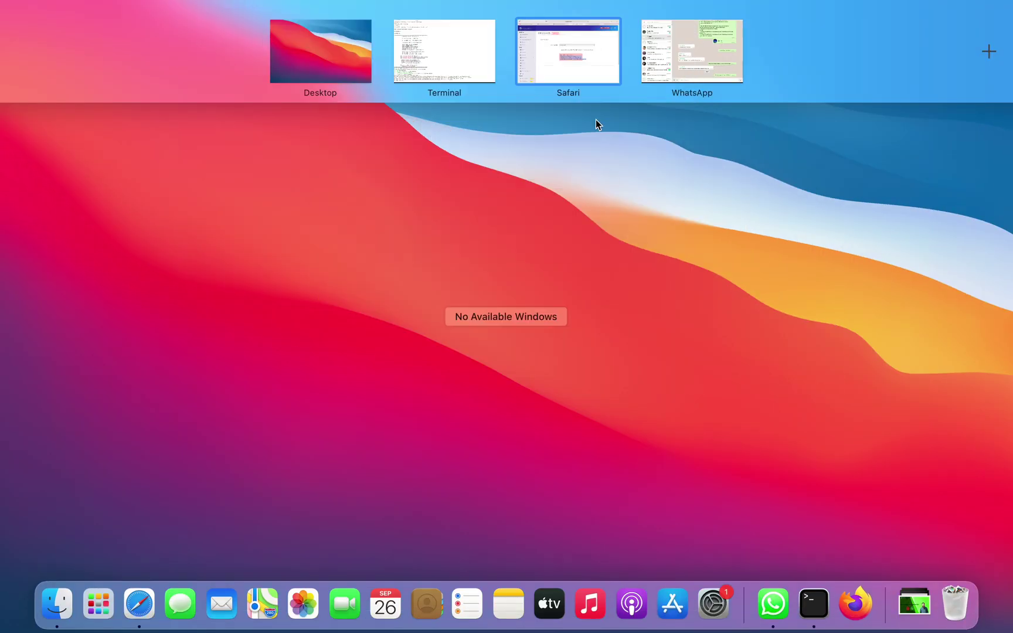
click(460, 64)
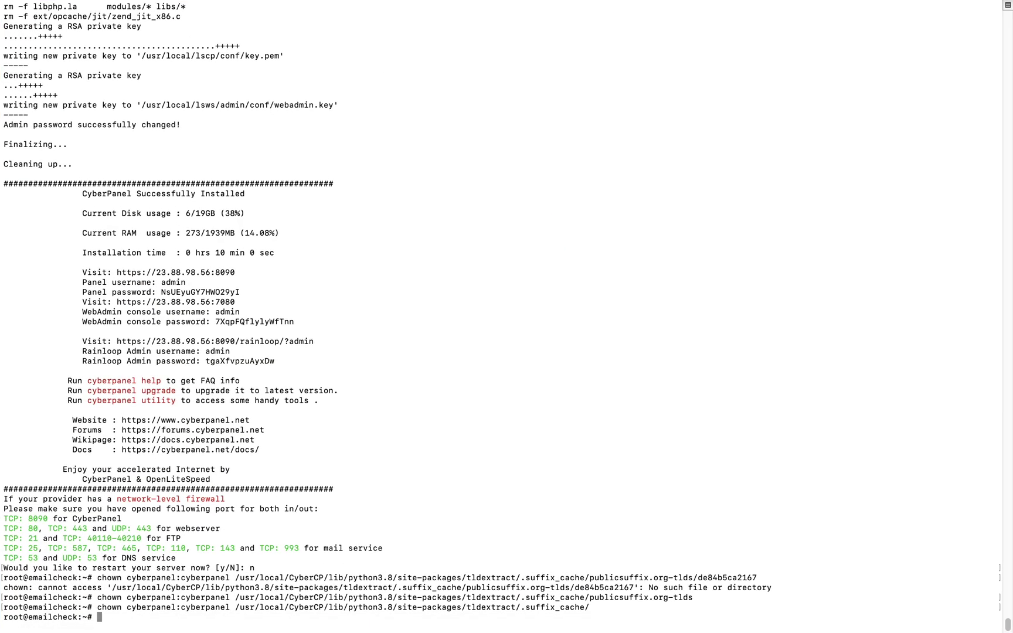
text(own cybe)
text(rpanel:)
text(cyberpanel)
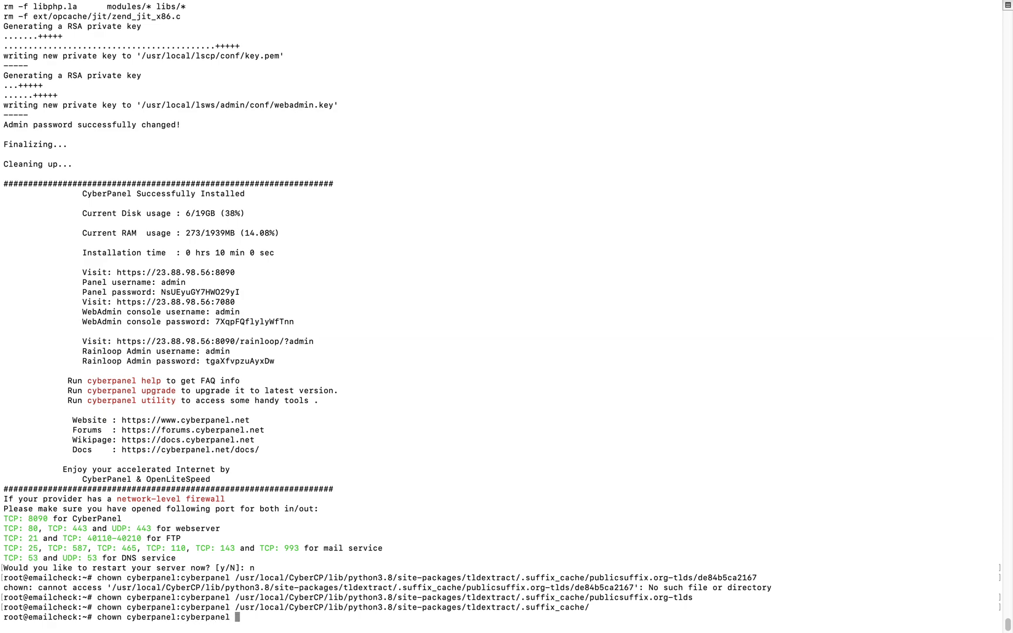
right_click(437, 349)
click(452, 372)
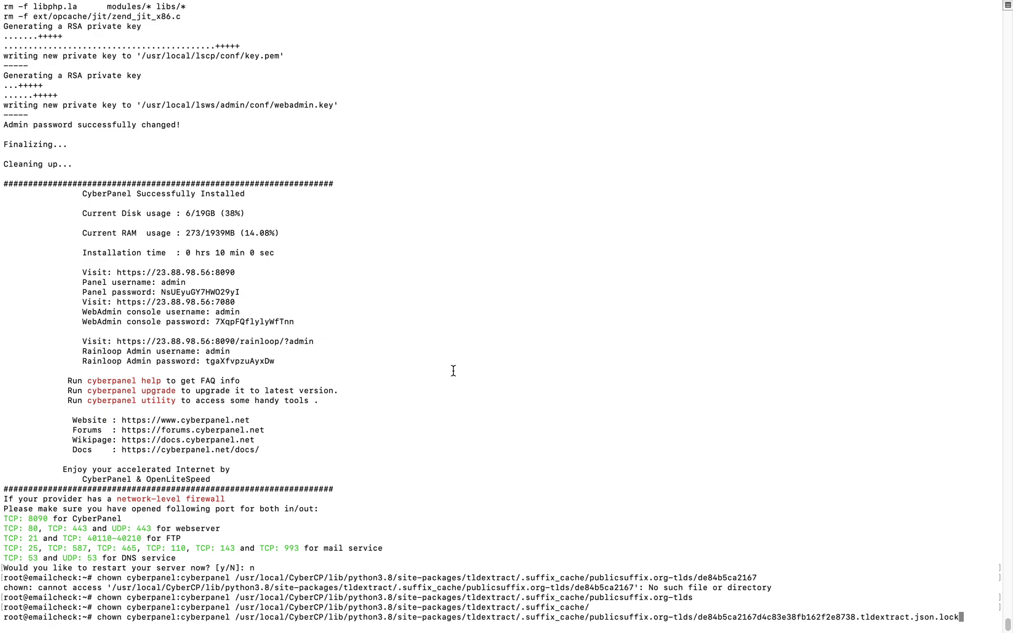
key(Return)
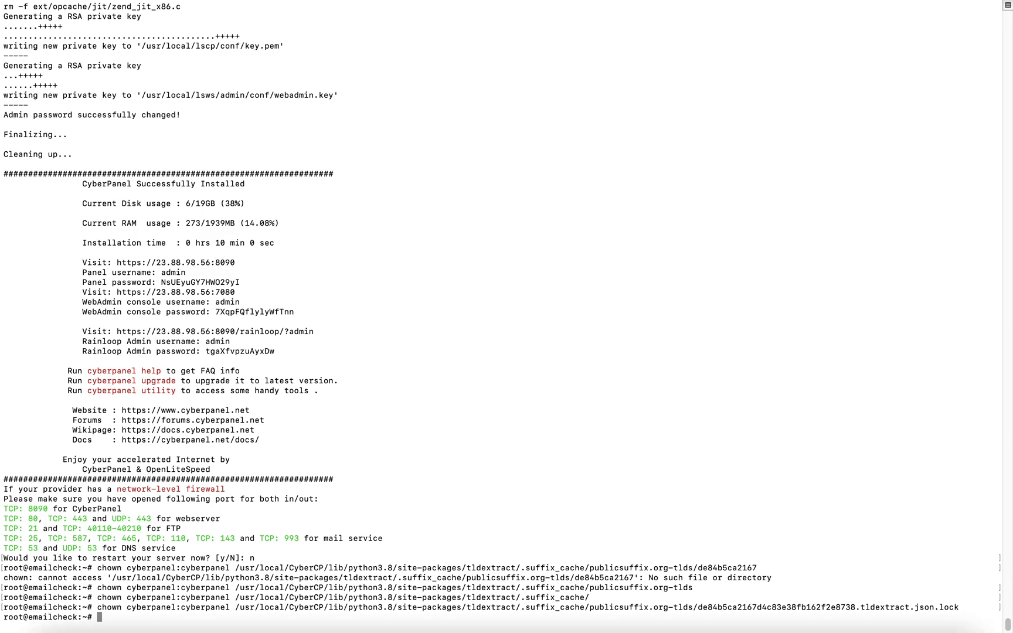
key(ctrl+Up)
click(571, 31)
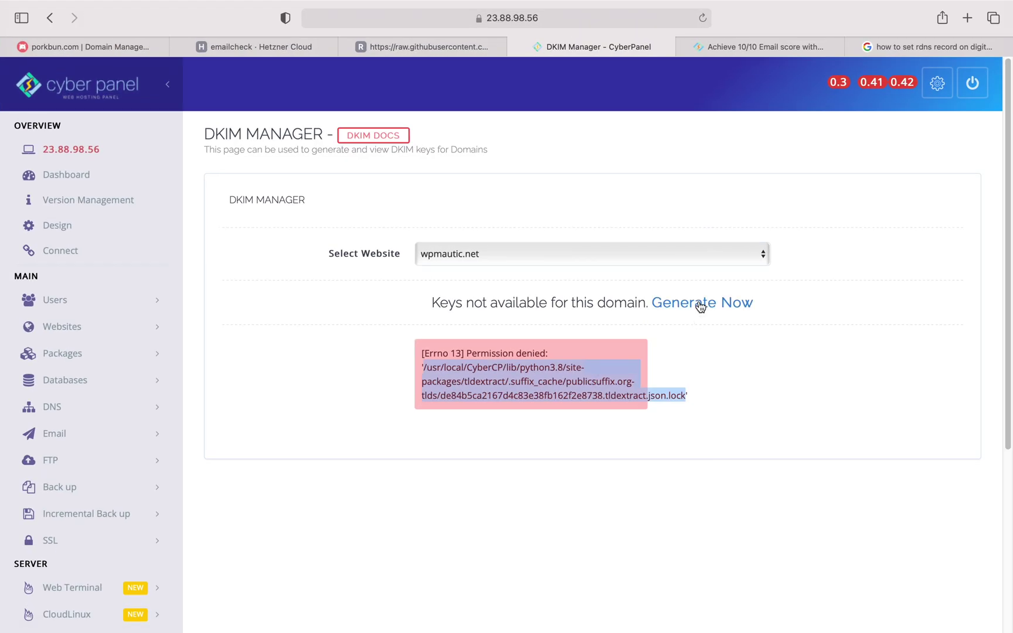
click(700, 305)
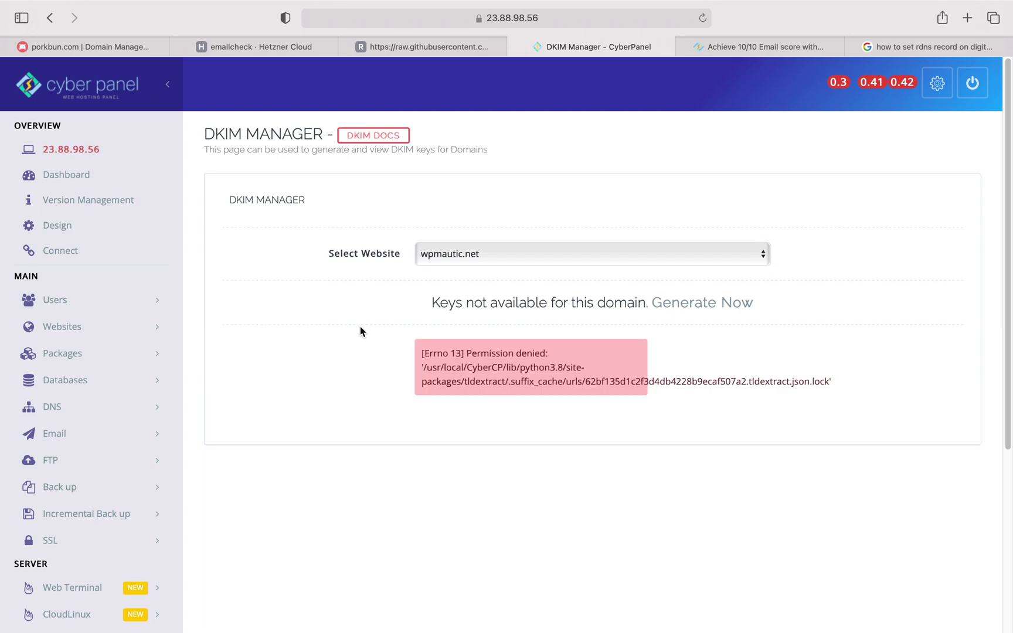
Run chown -R cyberpanel:cyberpanel on the .suffix_cache/ folder in Terminal and return to DKIM Manager
key(ctrl+Up)
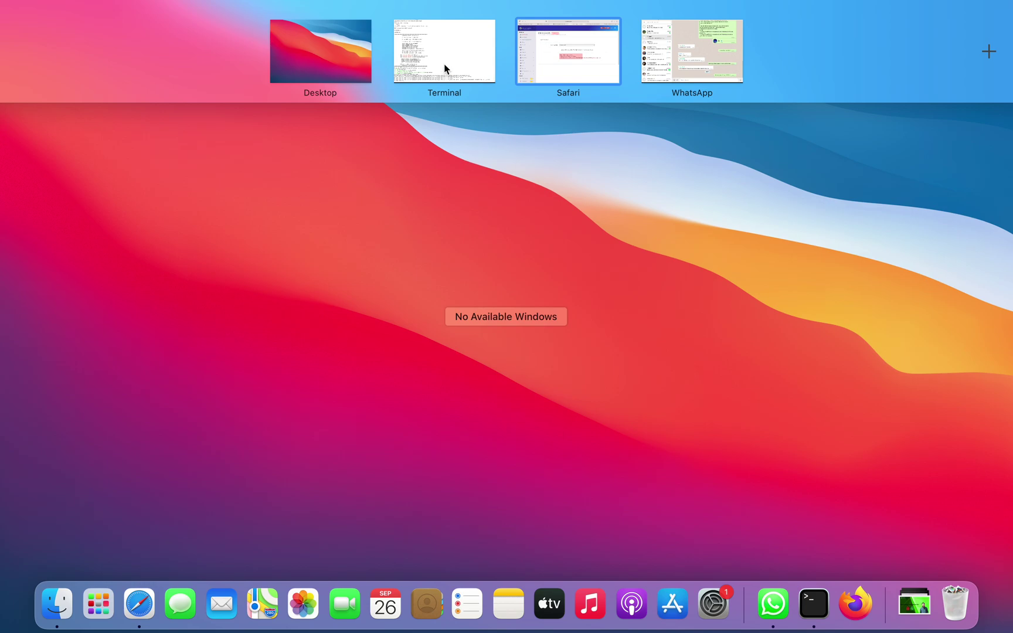
click(445, 69)
key(Up)
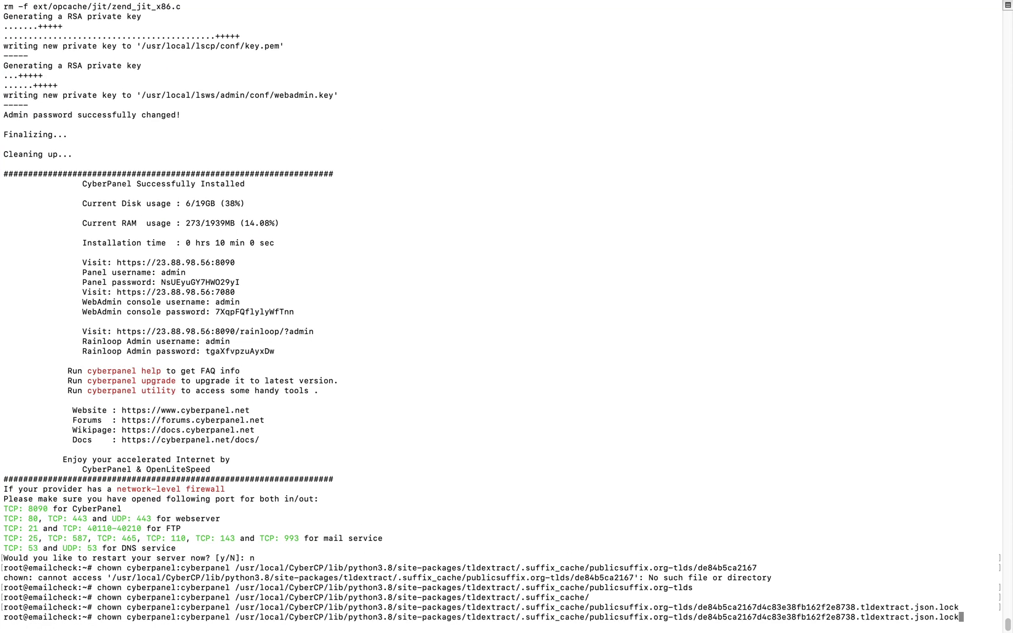
key(Left)
key(BackSpace)
key(BackSpace)
key(BackSpace)
key(BackSpace)
key(BackSpace)
key(BackSpace)
key(BackSpace)
key(BackSpace)
key(BackSpace)
key(BackSpace)
key(BackSpace)
key(BackSpace)
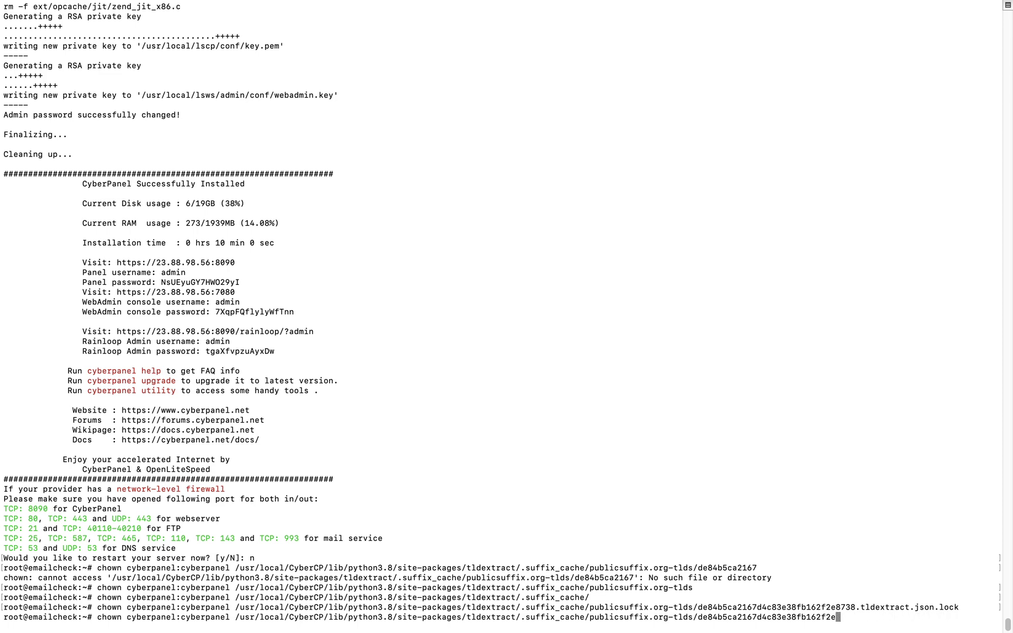
key(BackSpace)
key(BackSpace)
key(BackSpace)
key(BackSpace)
key(BackSpace)
key(BackSpace)
key(BackSpace)
key(BackSpace)
key(BackSpace)
key(BackSpace)
key(BackSpace)
key(BackSpace)
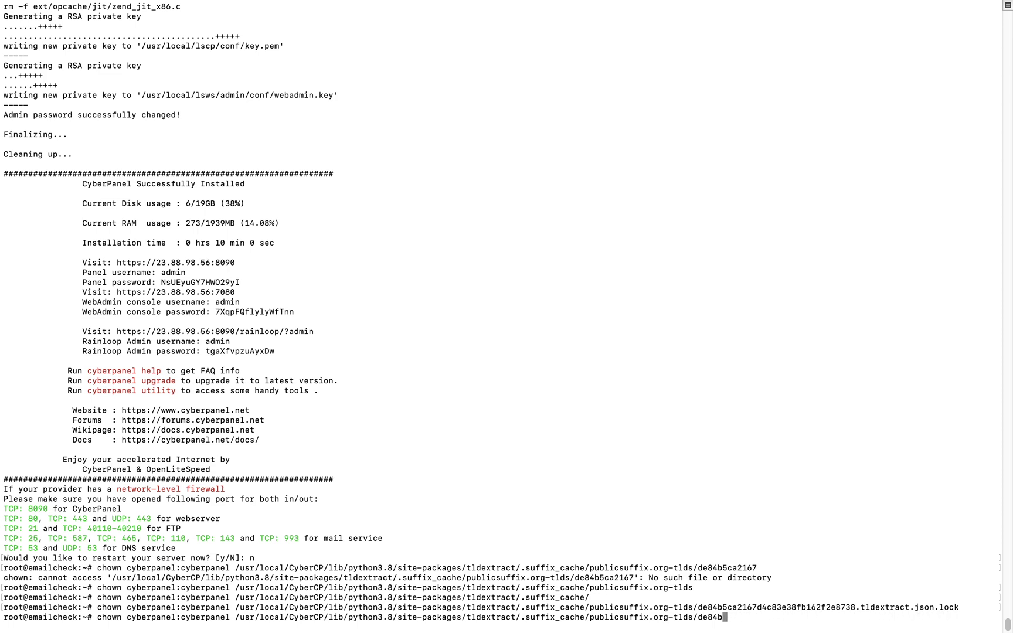
key(BackSpace)
key(BackSpace)
key(BackSpace)
key(BackSpace)
key(BackSpace)
key(BackSpace)
key(BackSpace)
key(BackSpace)
key(BackSpace)
key(BackSpace)
key(BackSpace)
key(BackSpace)
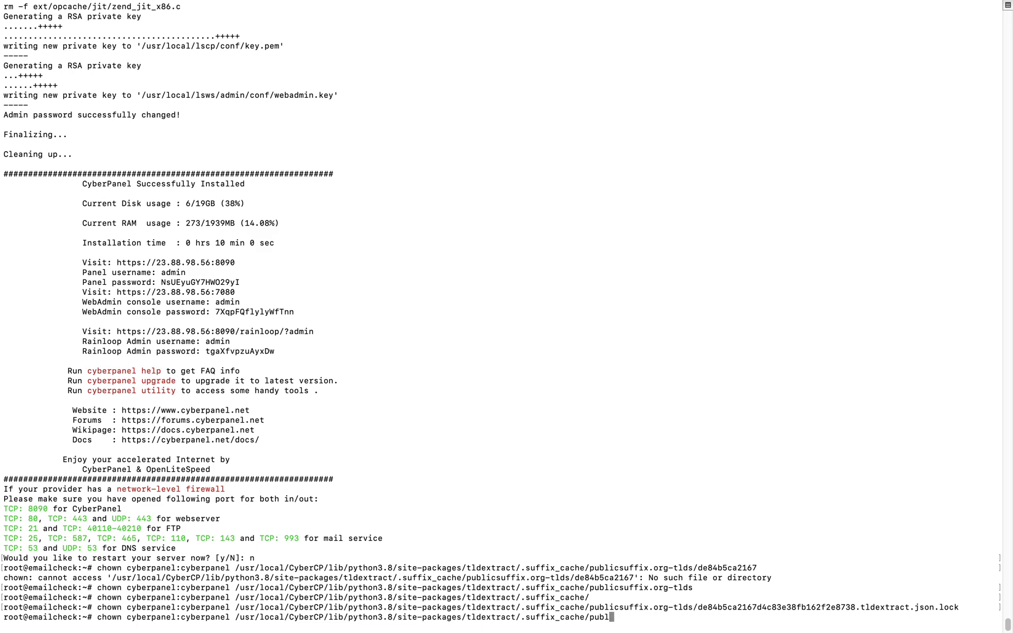
key(BackSpace)
key(BackSpace)
key(BackSpace)
text(-R)
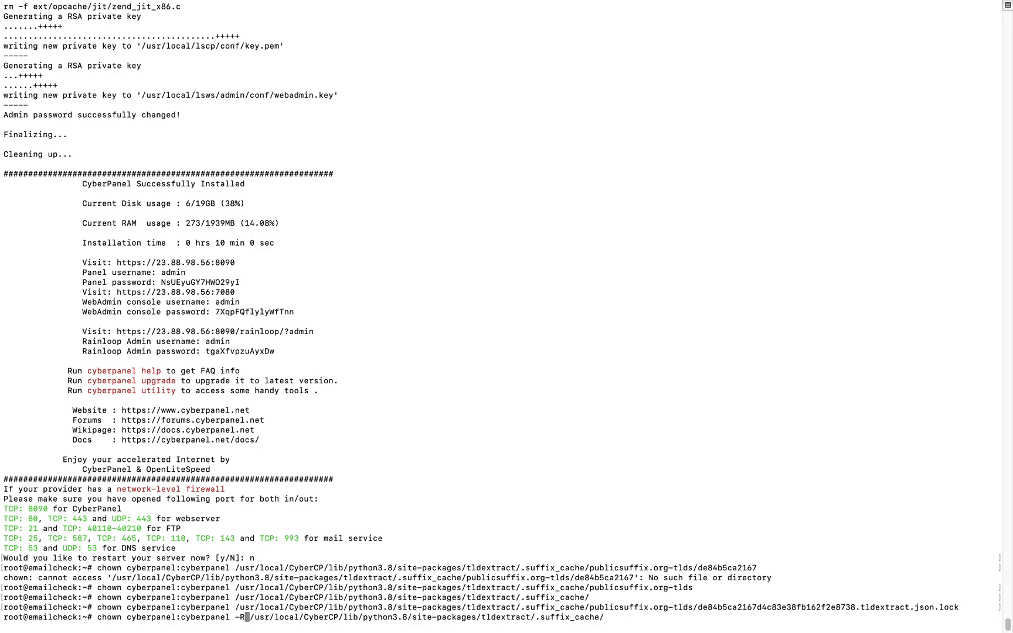
key(Return)
key(ctrl+Up)
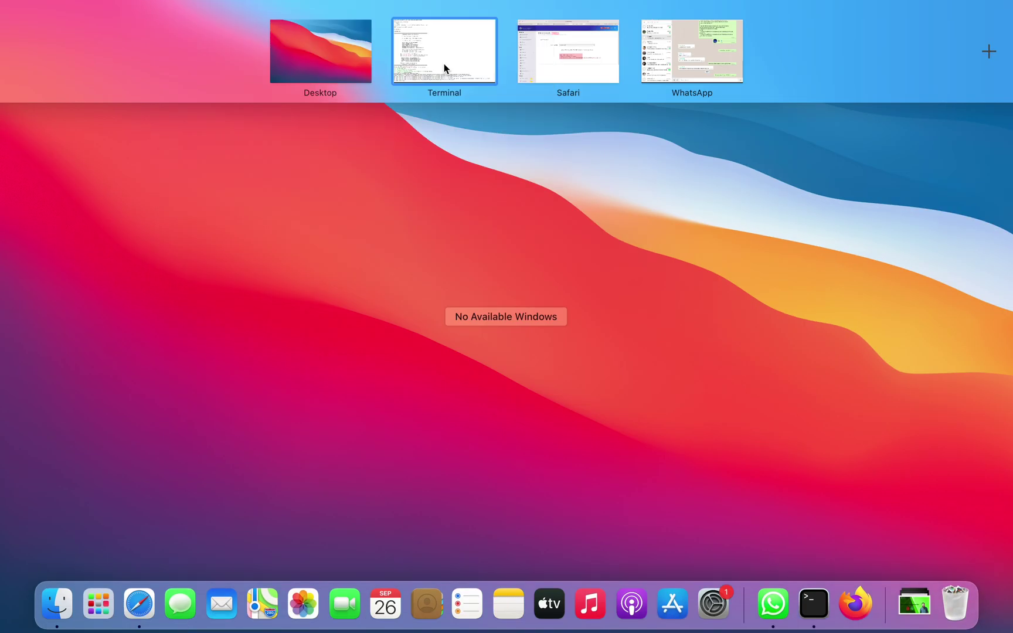
click(541, 79)
Generate the wpmautic.net DKIM keys successfully, then go to DNS > Add/Delete Records
click(686, 307)
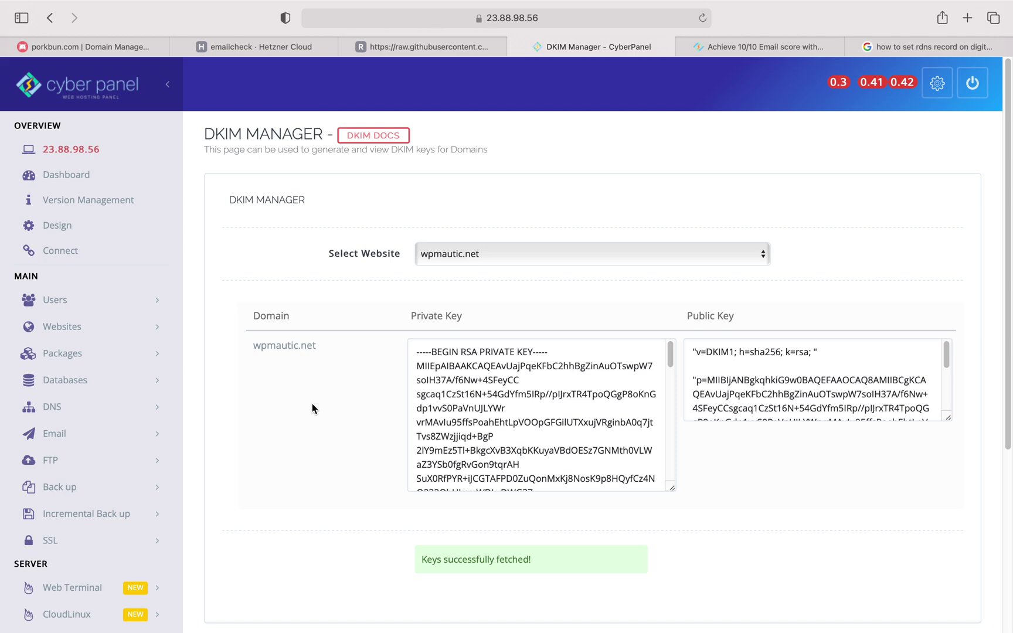
scroll(311, 404, down, 2)
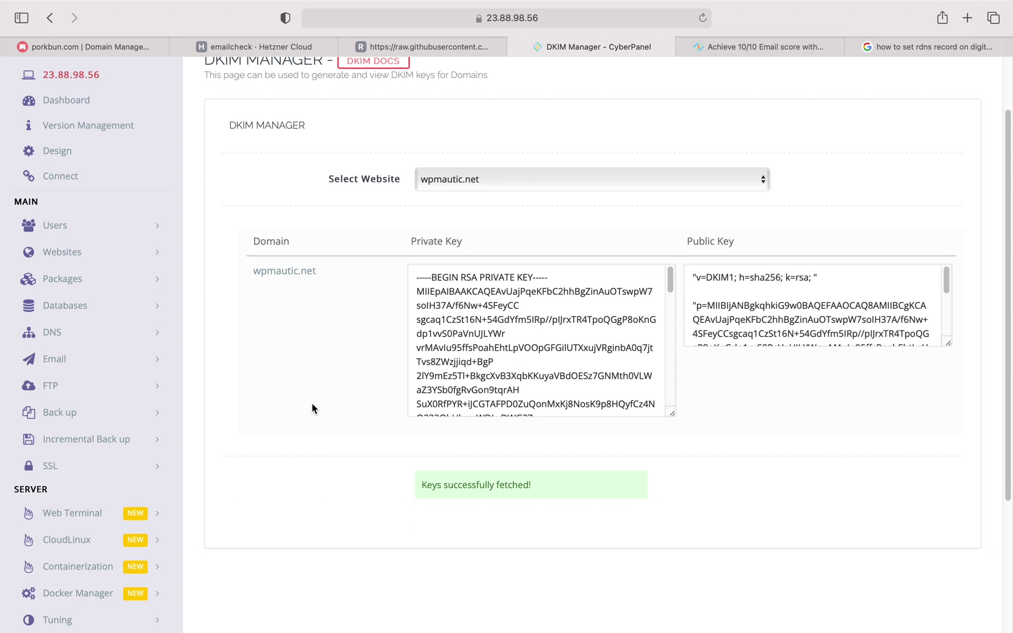
scroll(311, 409, down, 2)
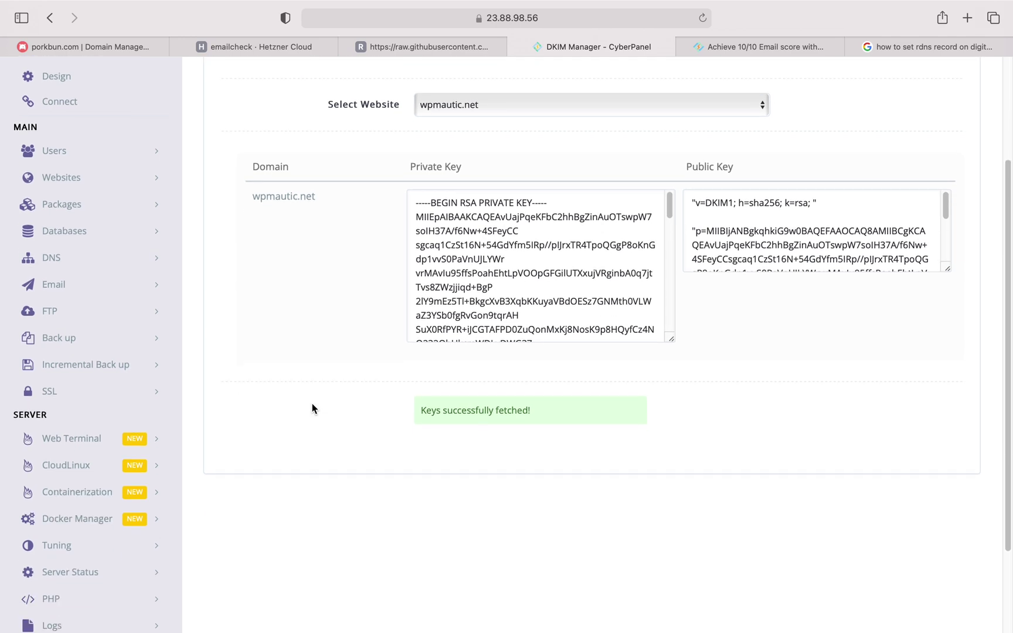
click(24, 271)
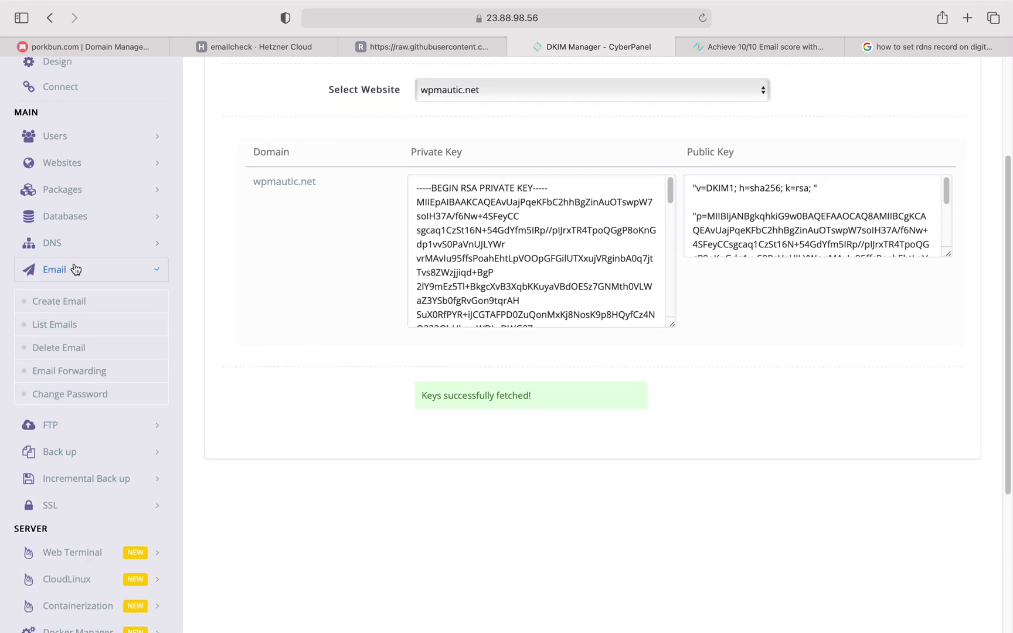
scroll(76, 475, up, 1)
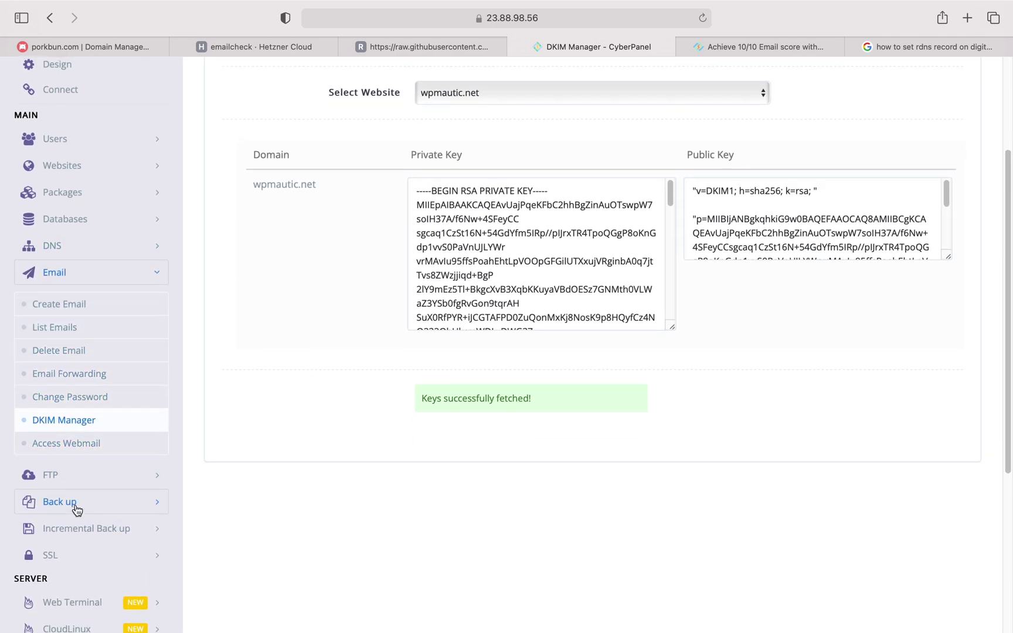
scroll(76, 510, down, 1)
click(66, 245)
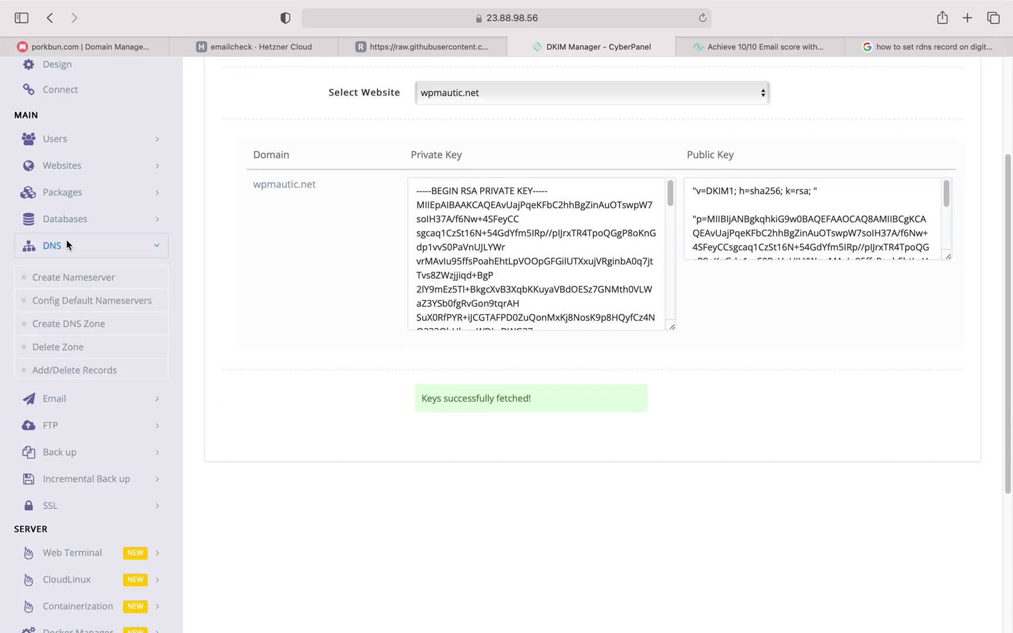
click(67, 369)
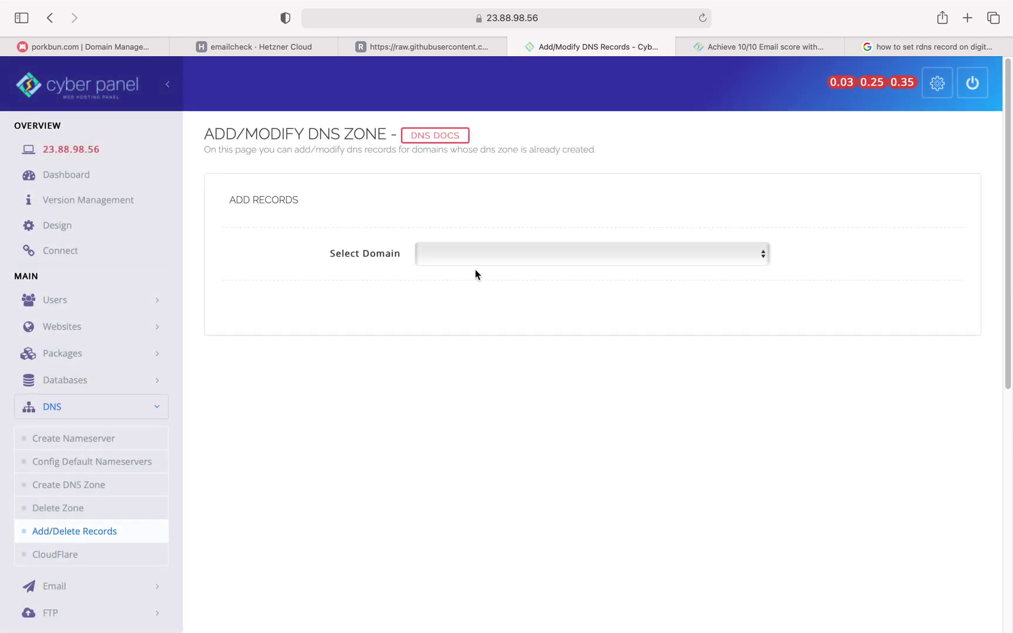
Load wpmautic.net's DNS zone, show its TXT records and select the SPF value for review
click(486, 254)
click(487, 266)
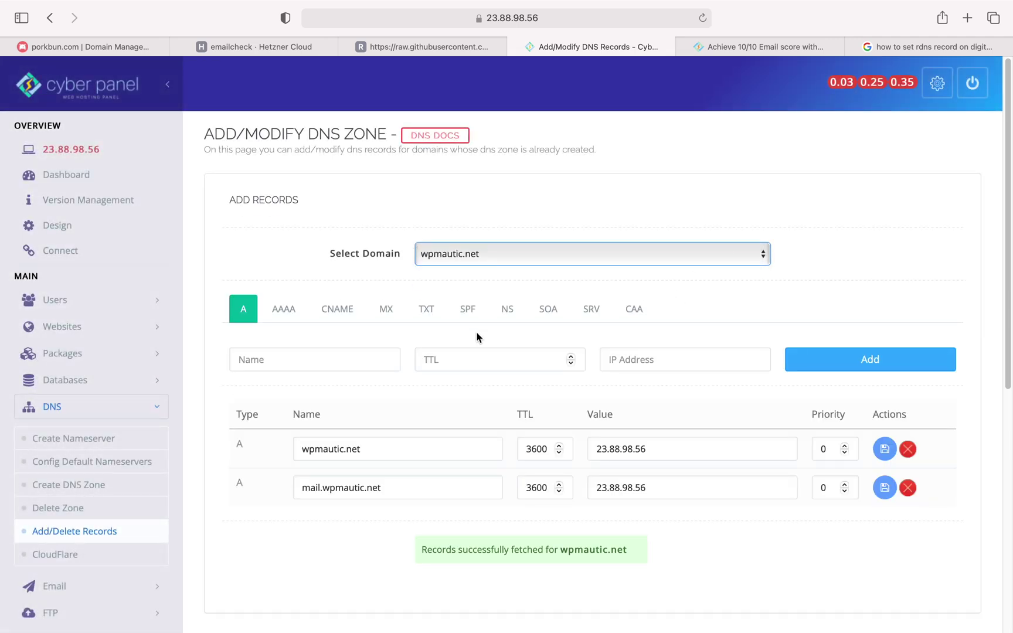
click(419, 307)
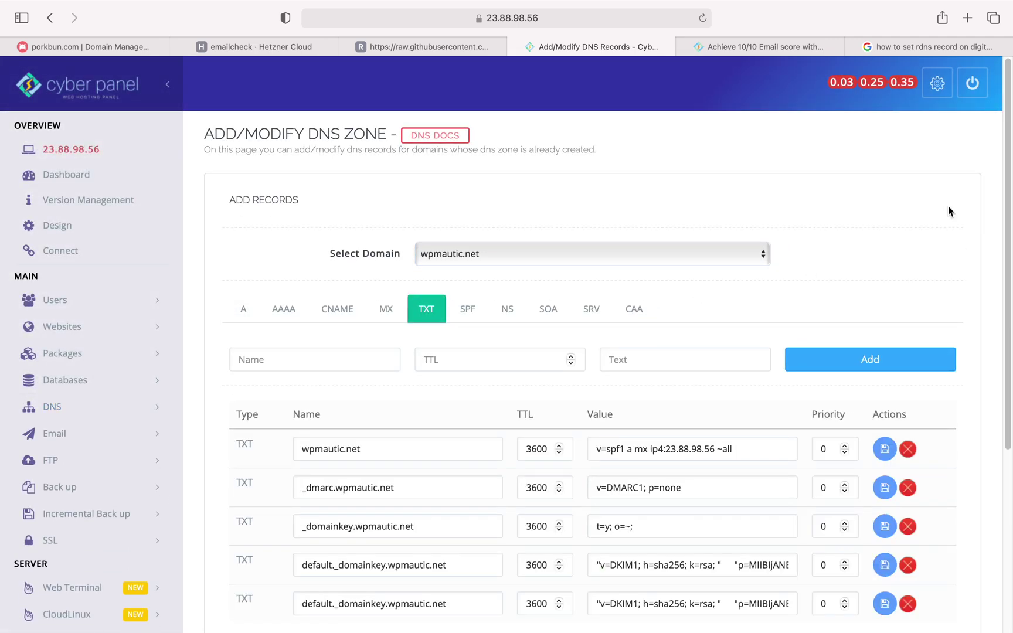
scroll(947, 206, down, 3)
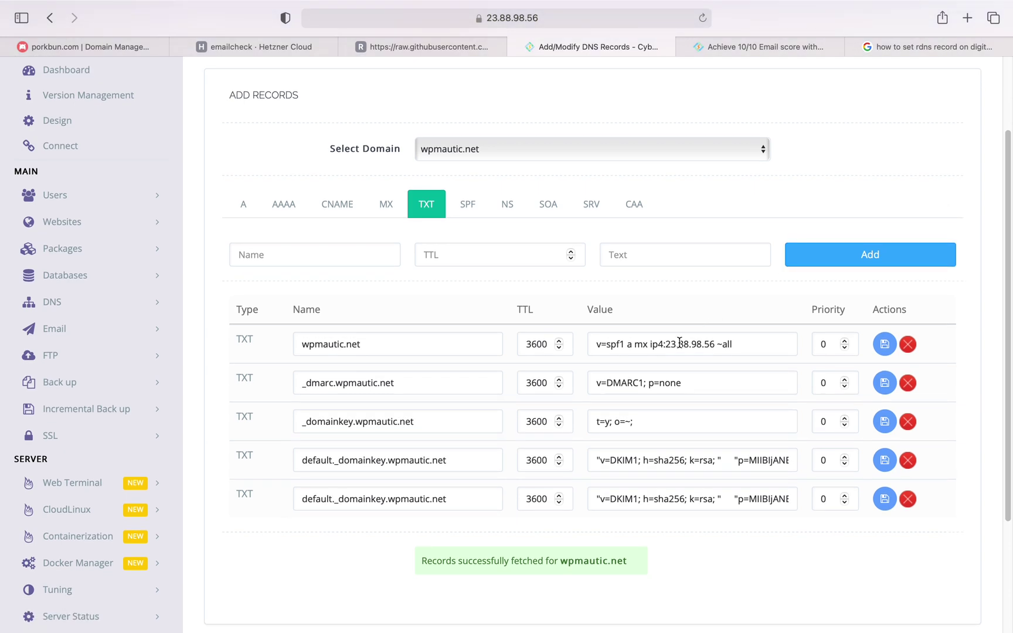
triple_click(679, 344)
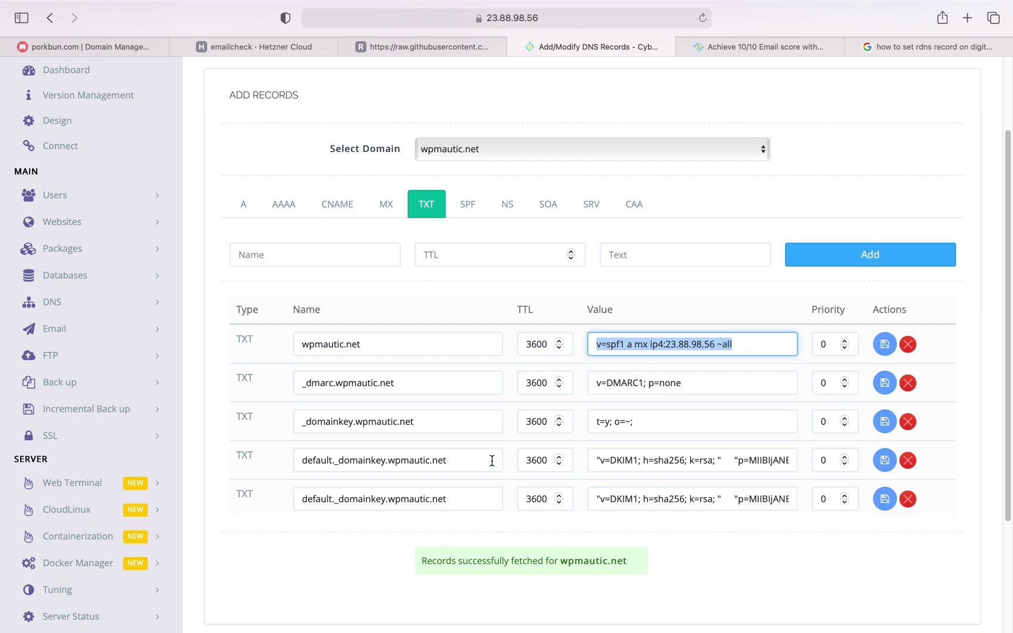
scroll(491, 460, up, 3)
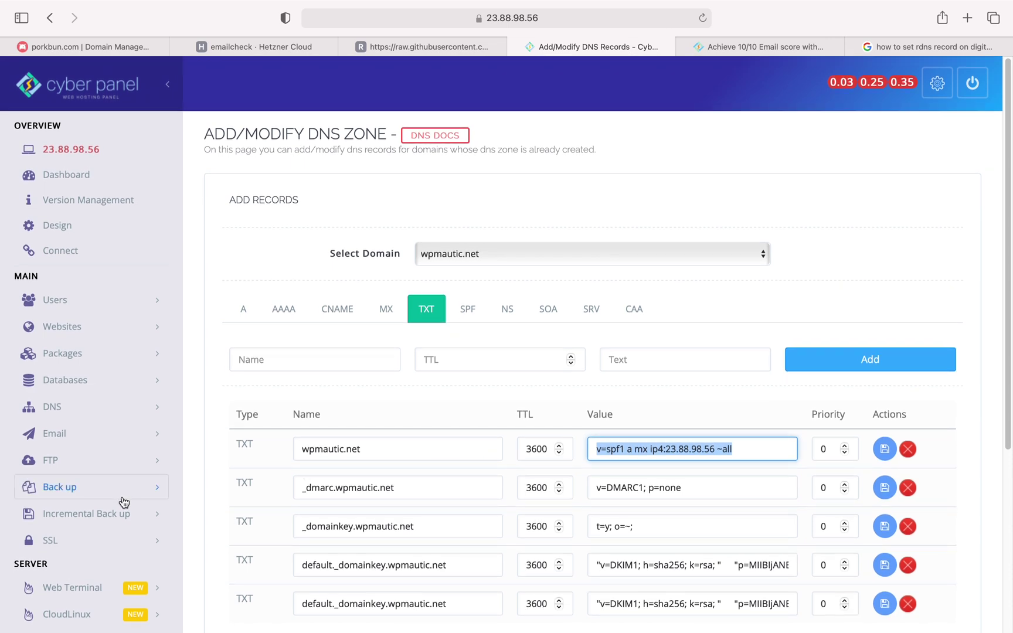
scroll(124, 502, down, 2)
click(84, 383)
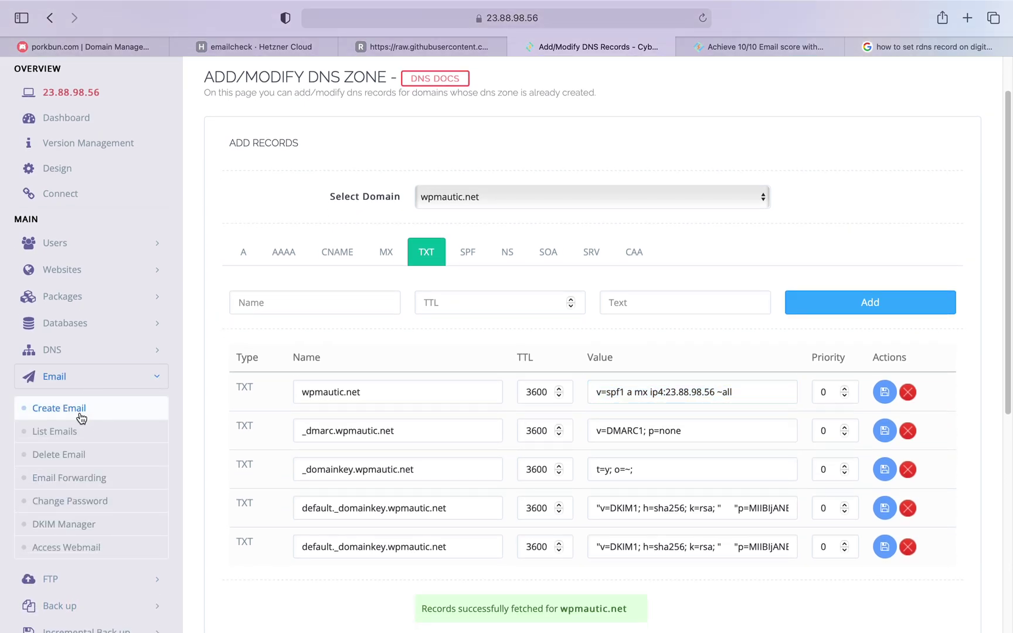
click(82, 414)
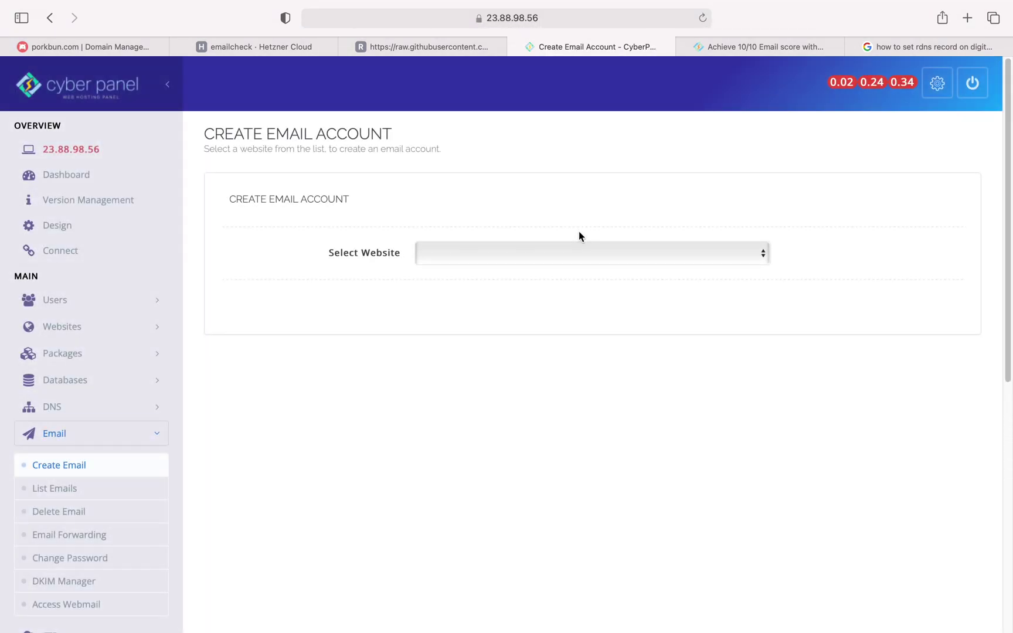
click(573, 252)
click(567, 270)
click(542, 297)
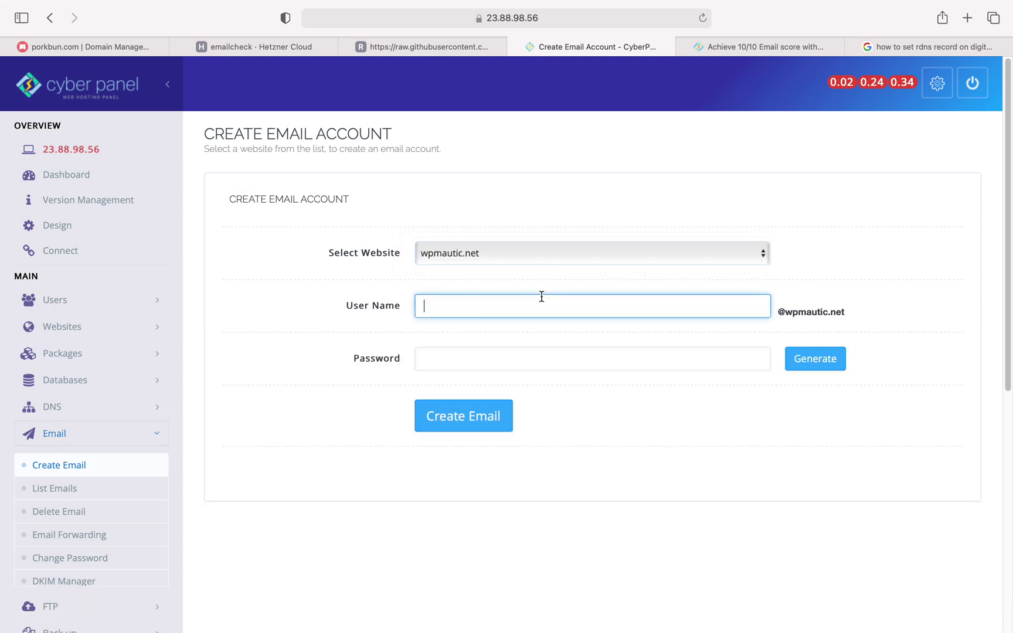
text(man)
key(Tab)
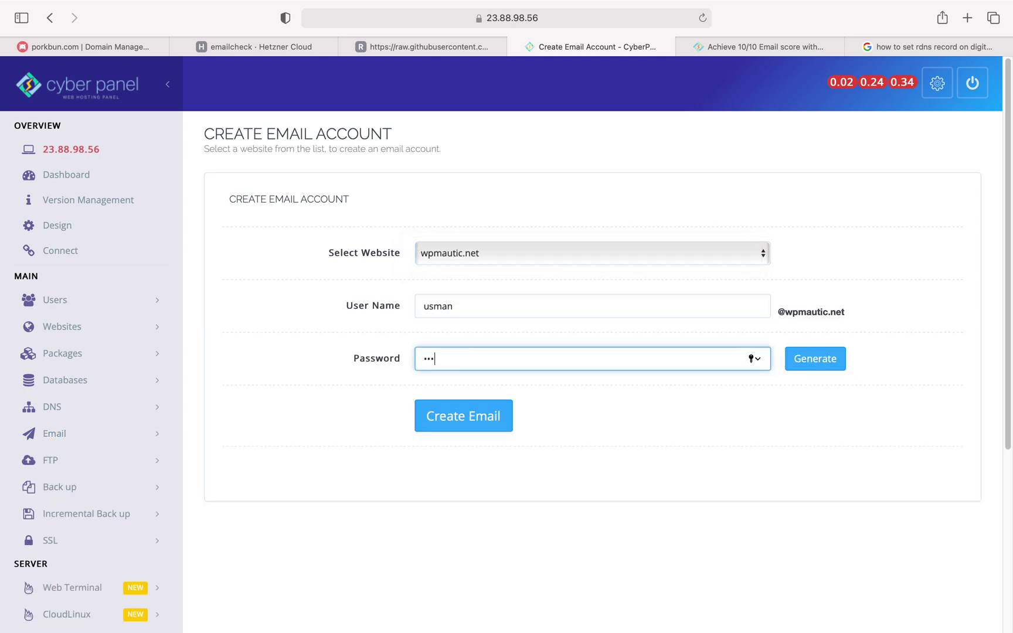
click(464, 416)
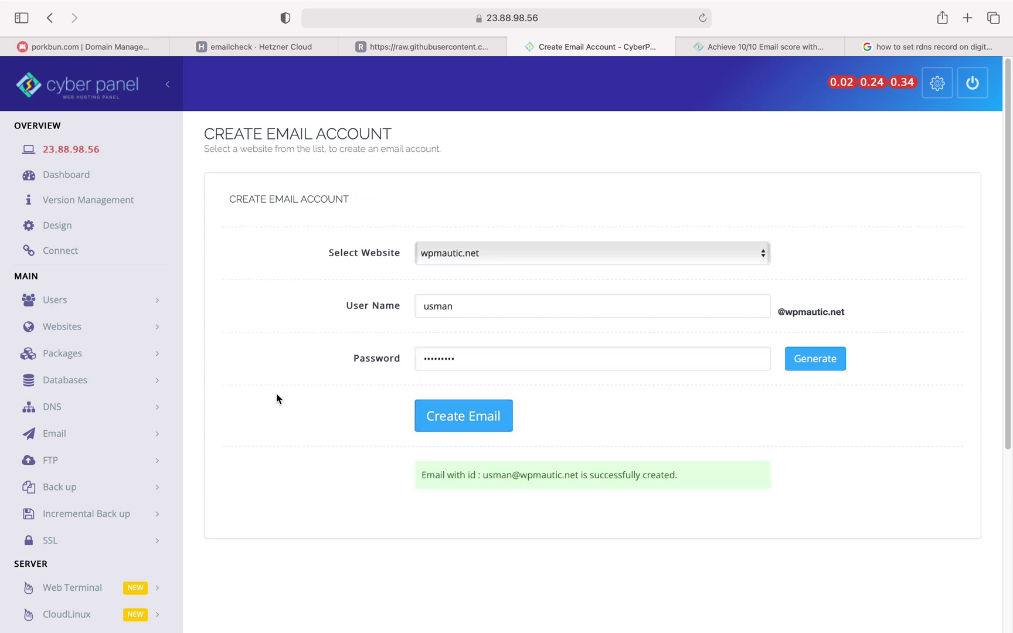
Clear the browser address bar to start searching for mail-tester
click(114, 334)
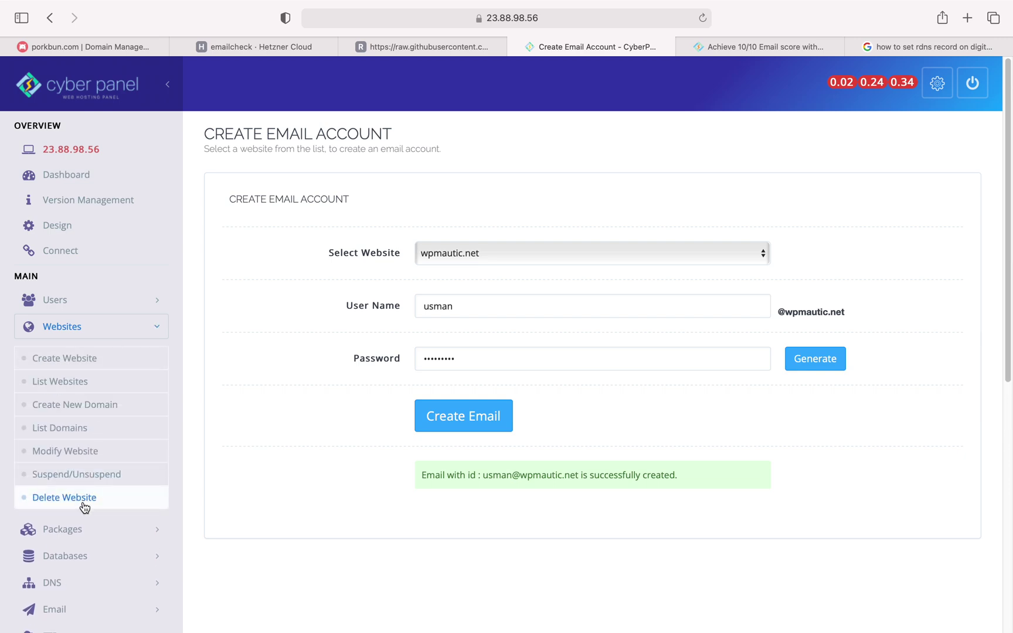
click(94, 337)
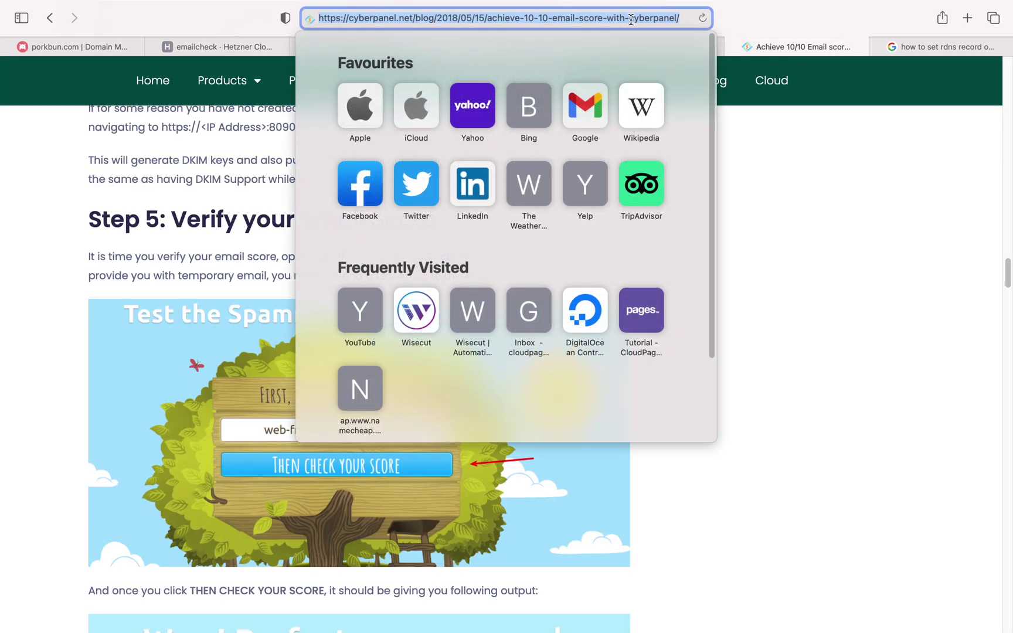
key(BackSpace)
text(mail-test)
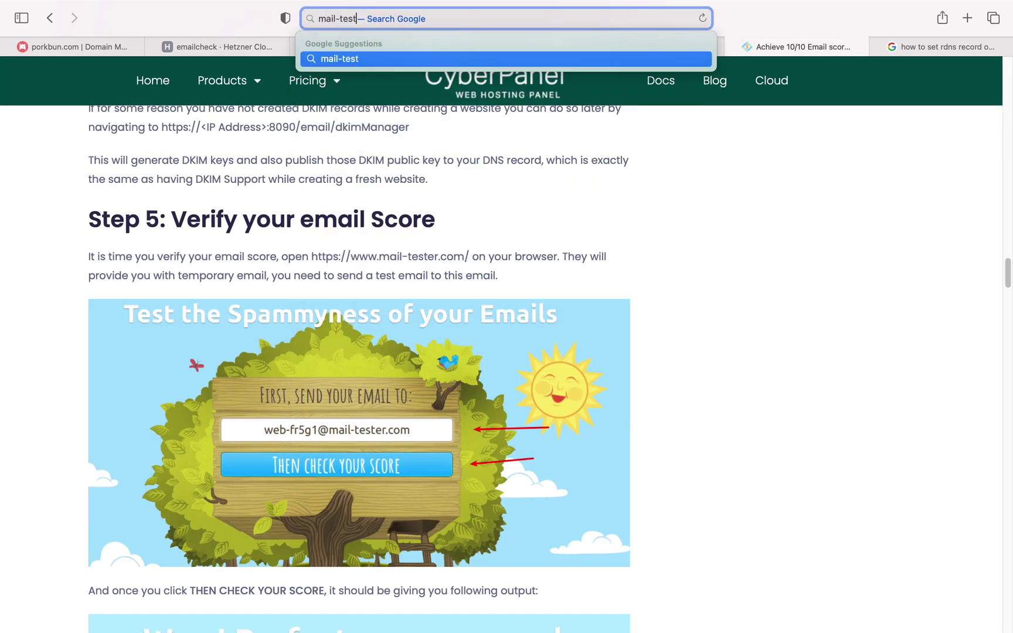
text(er.c)
key(Return)
click(656, 49)
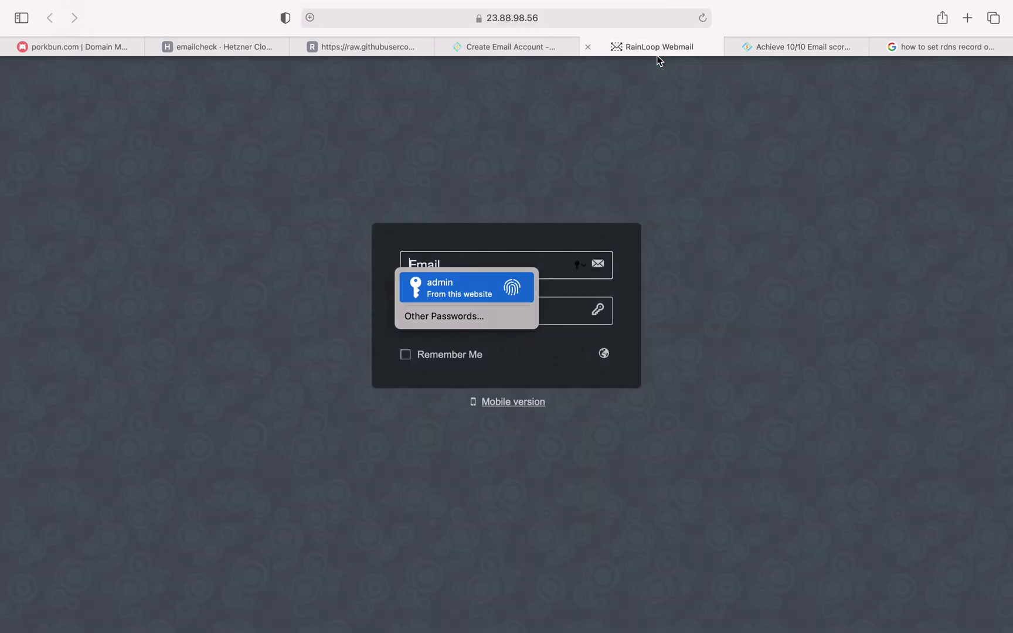
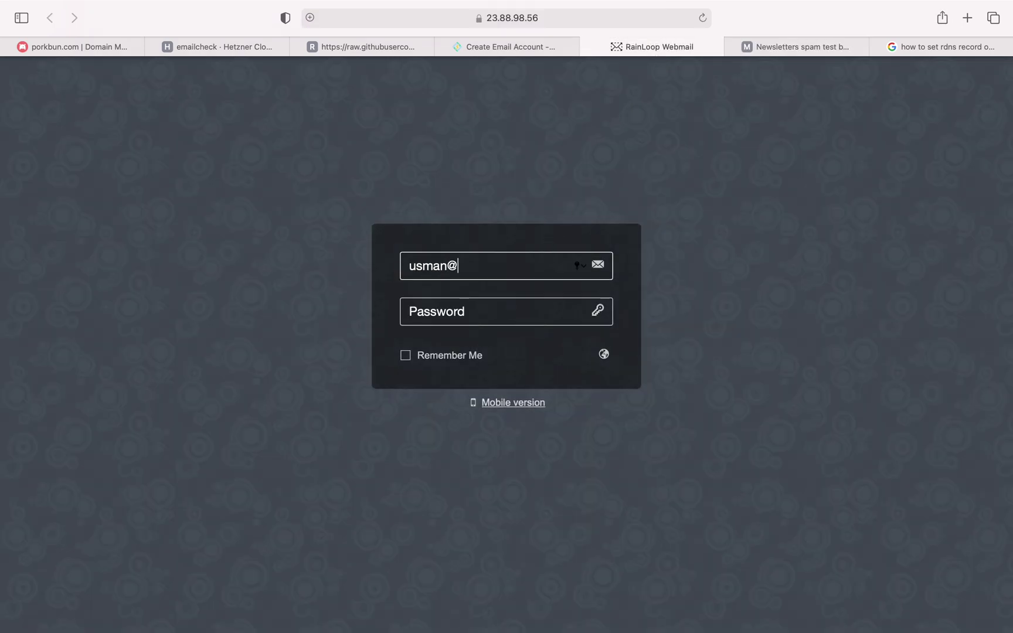
key(Tab)
text(a)
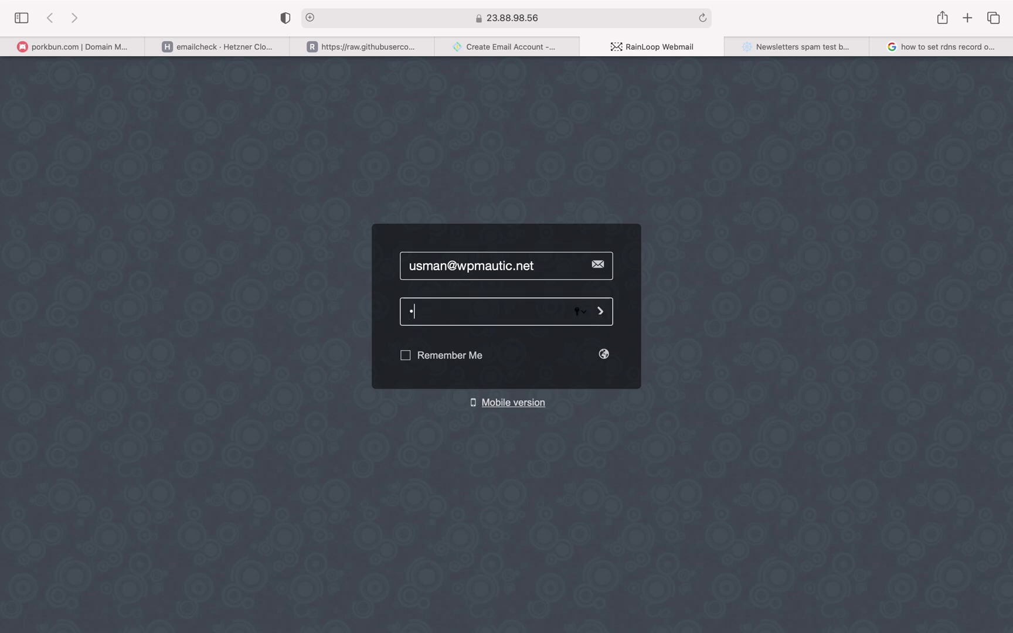
key(Return)
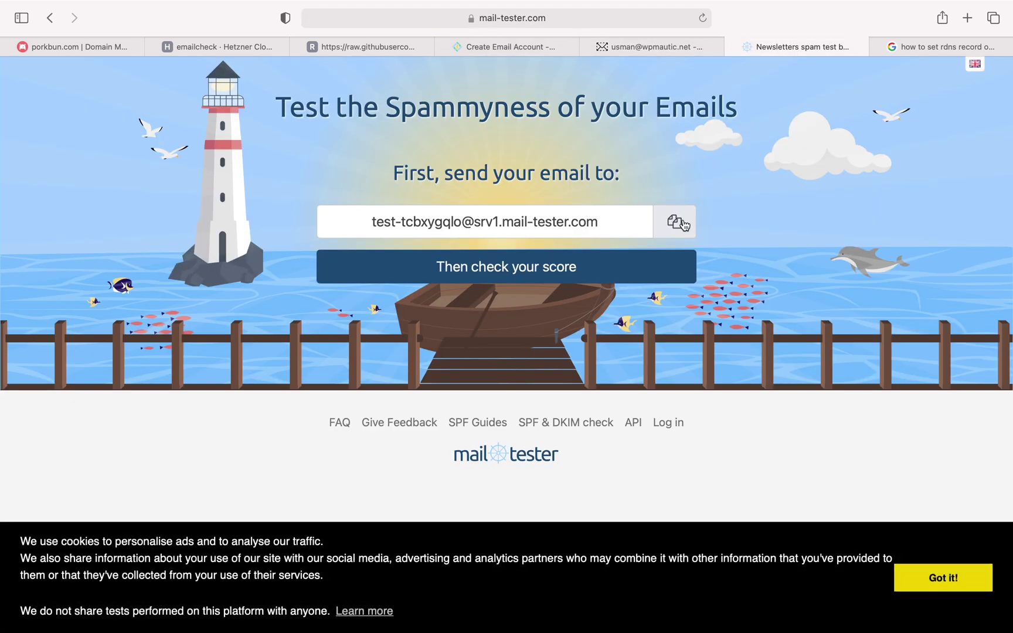
Send a new message to the copied mail-tester address with 'test email score' as subject and body
click(675, 222)
click(653, 51)
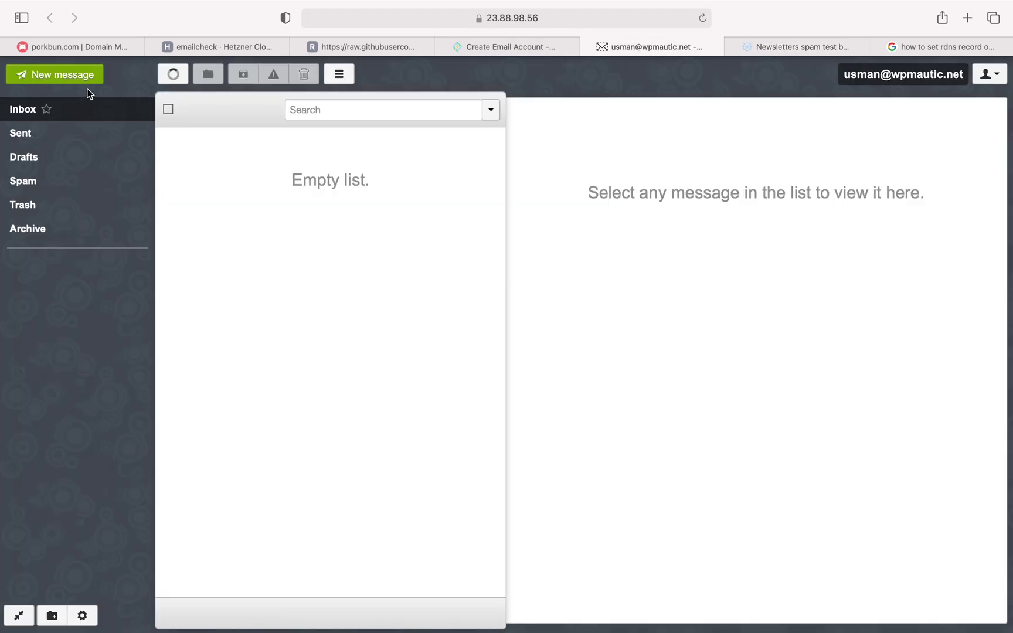
click(75, 77)
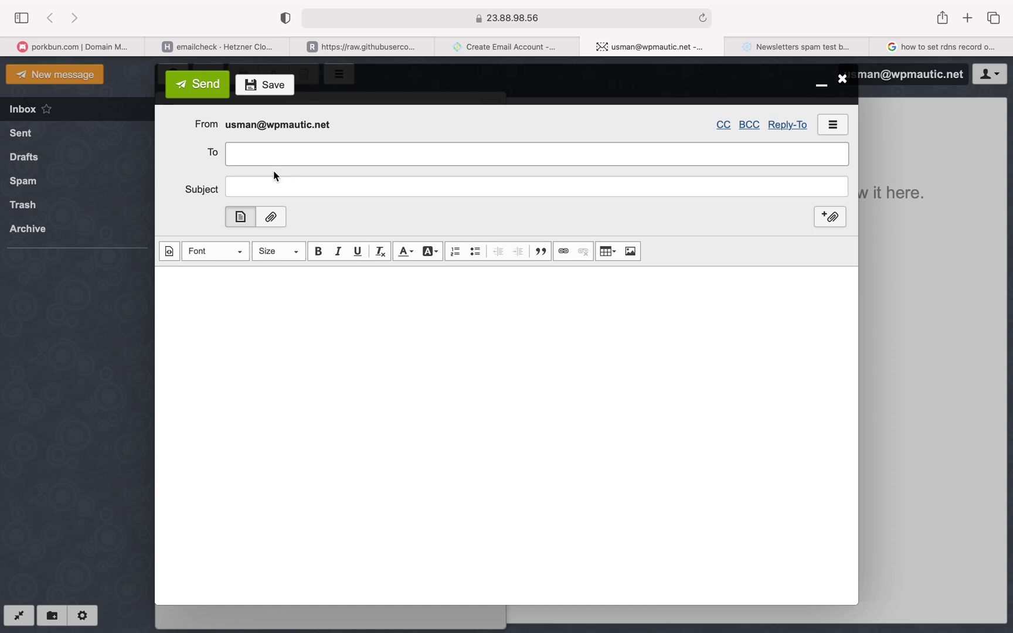
key(super+v)
click(289, 190)
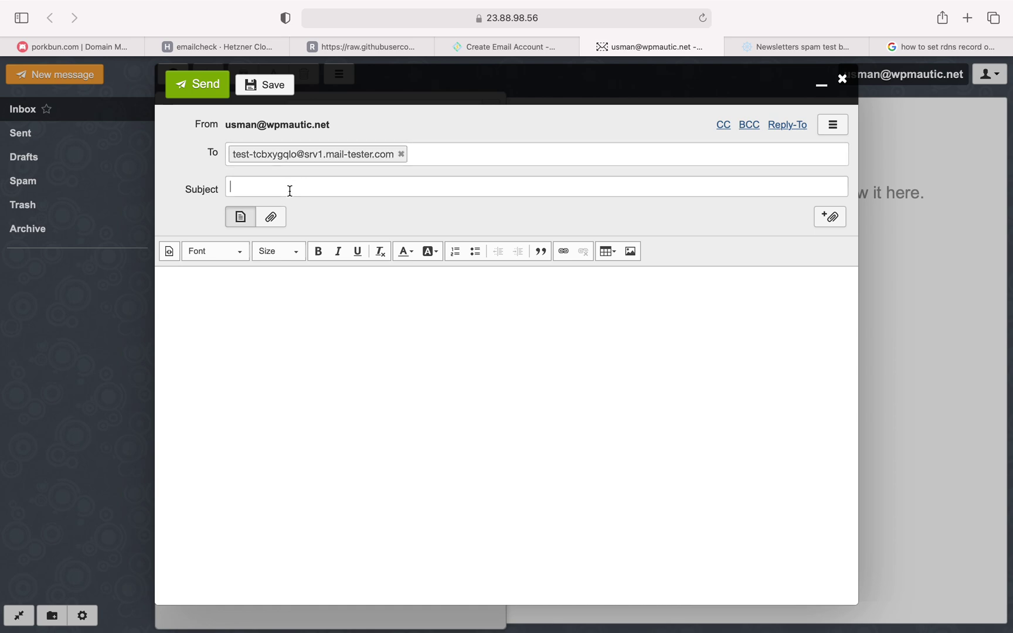
text(test email score)
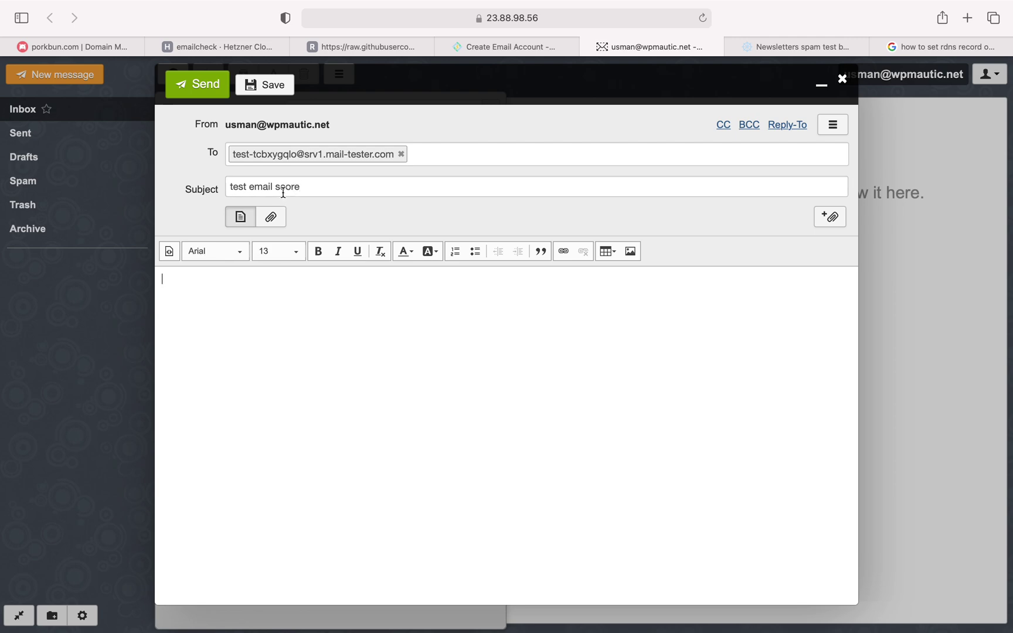
triple_click(283, 191)
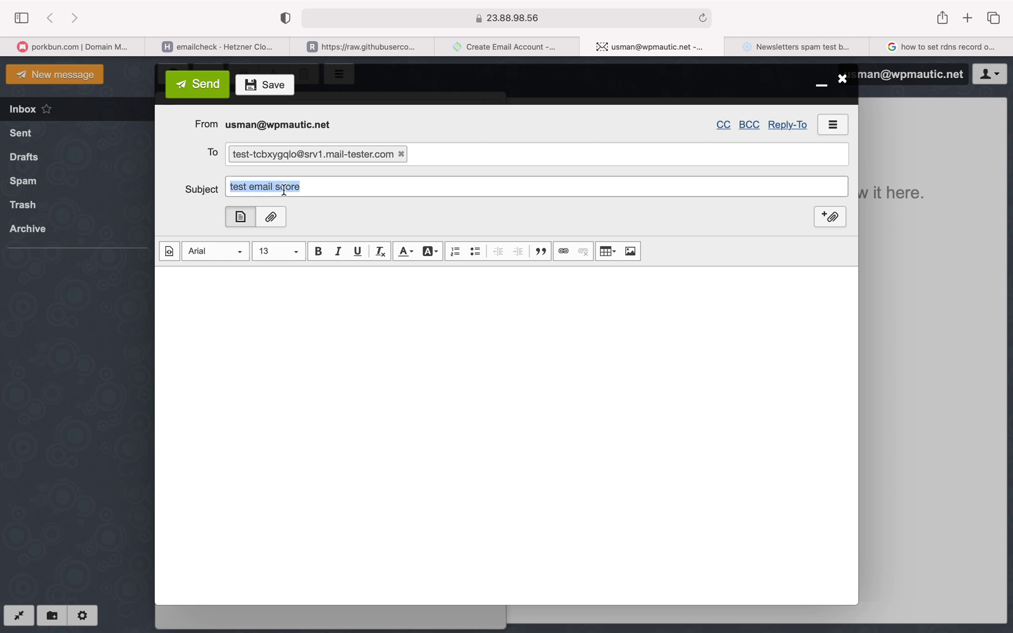
key(super+c)
click(257, 301)
key(super+v)
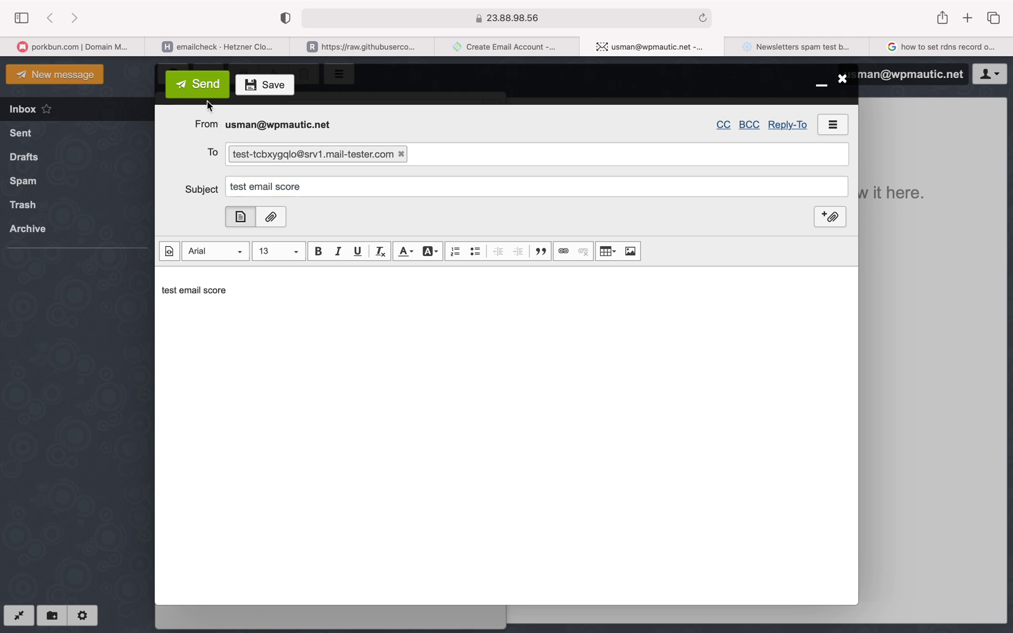
click(198, 90)
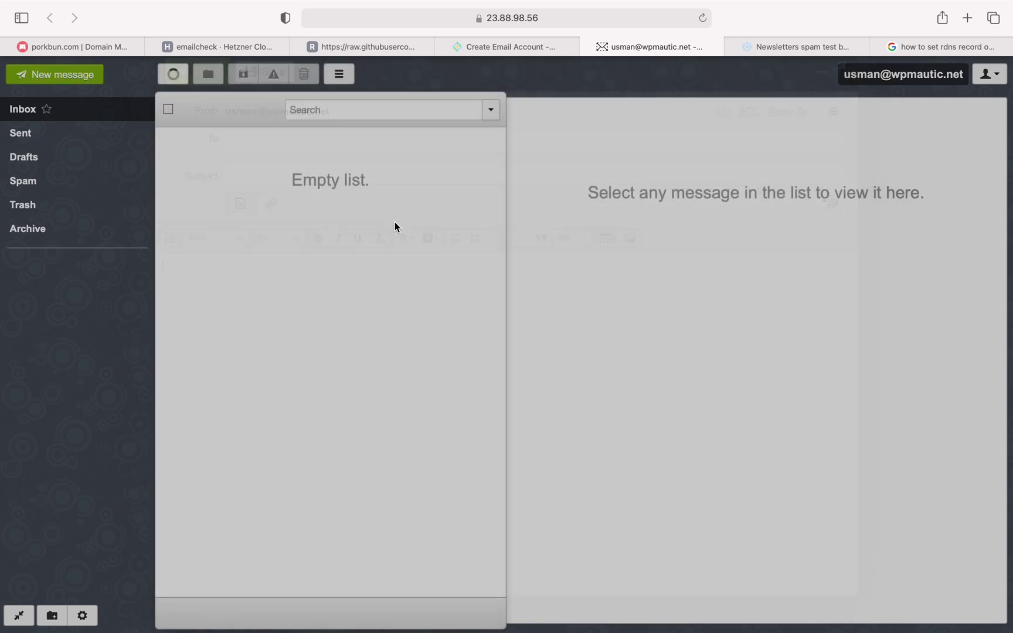
Start the mail-tester score check, close the rdns search tab and return to CyberPanel
click(771, 48)
click(674, 222)
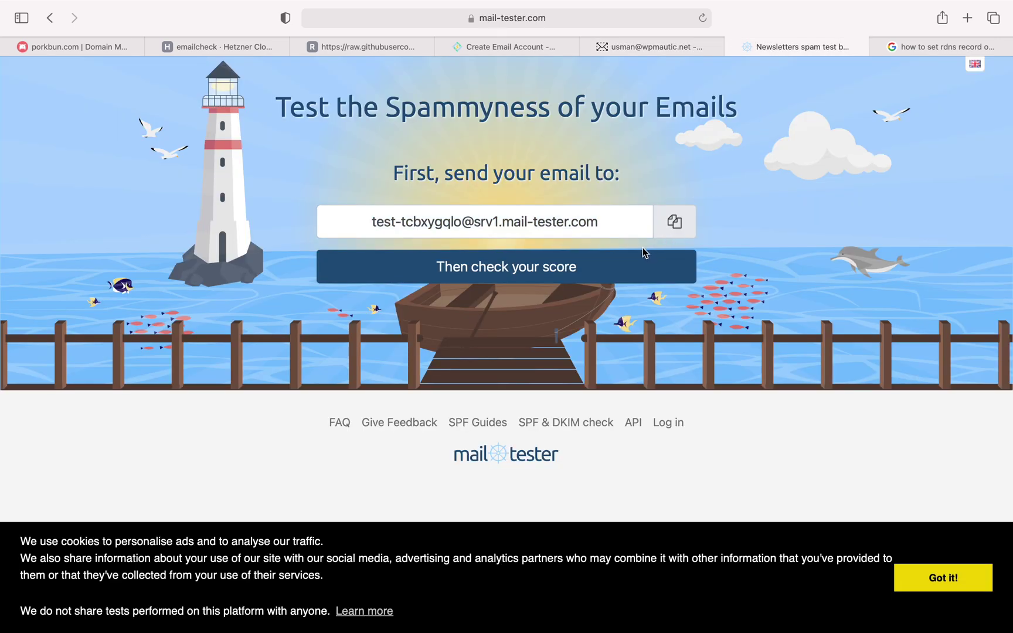
click(640, 260)
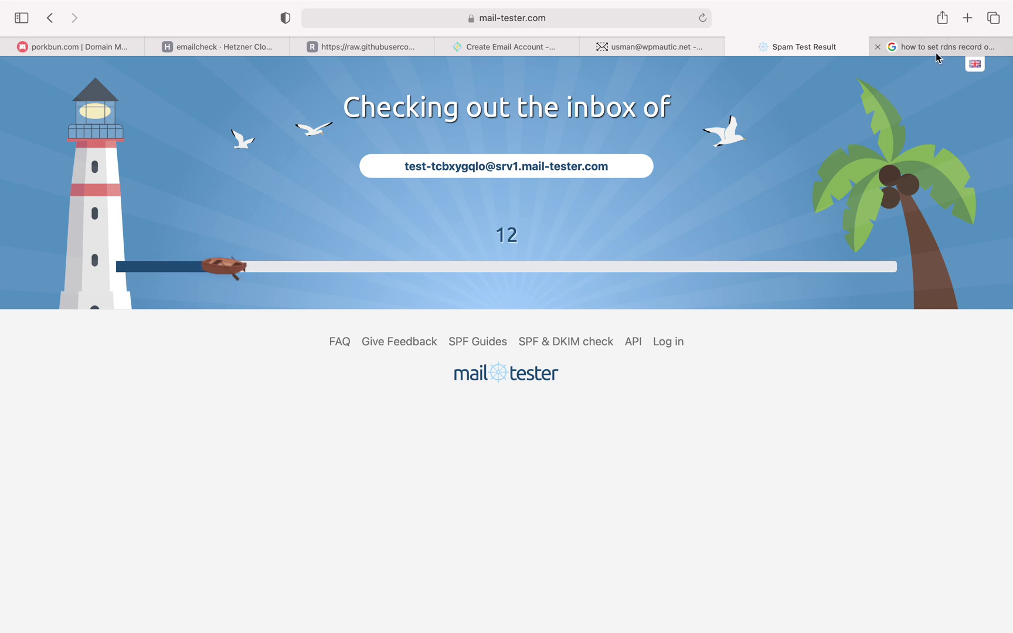
click(877, 47)
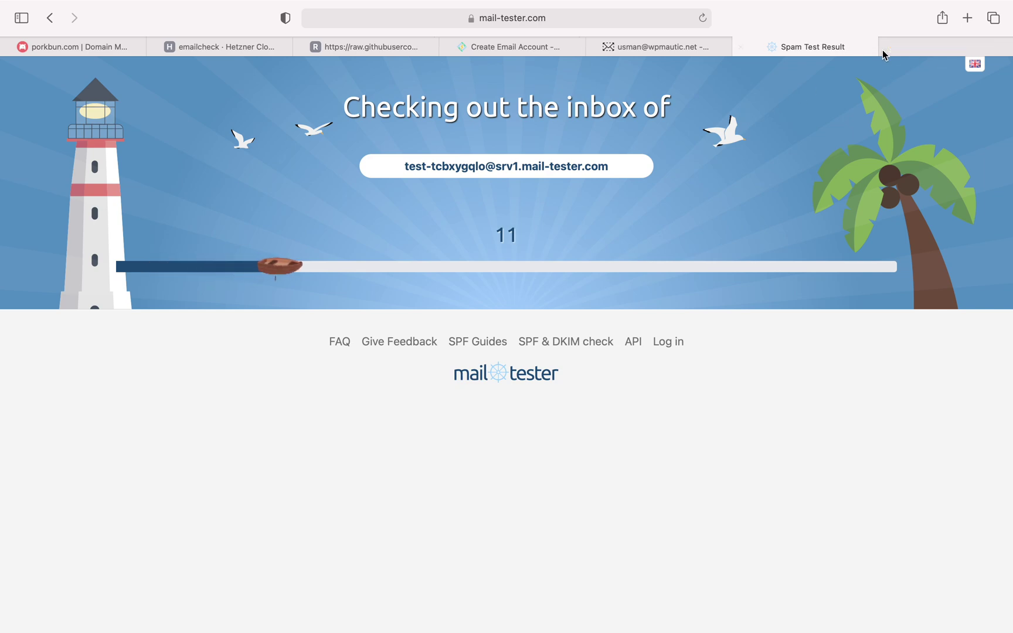
click(586, 41)
scroll(272, 363, down, 2)
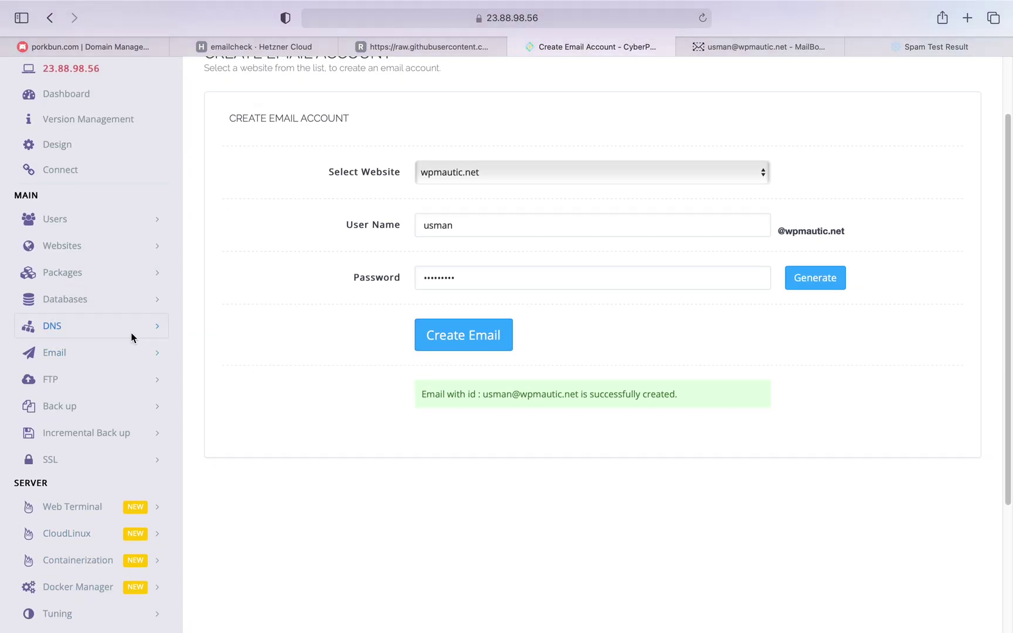
Go to DNS > Add/Delete Records, decline Safari's save-password prompt, and view the 8.7/10 mail-tester result
click(104, 329)
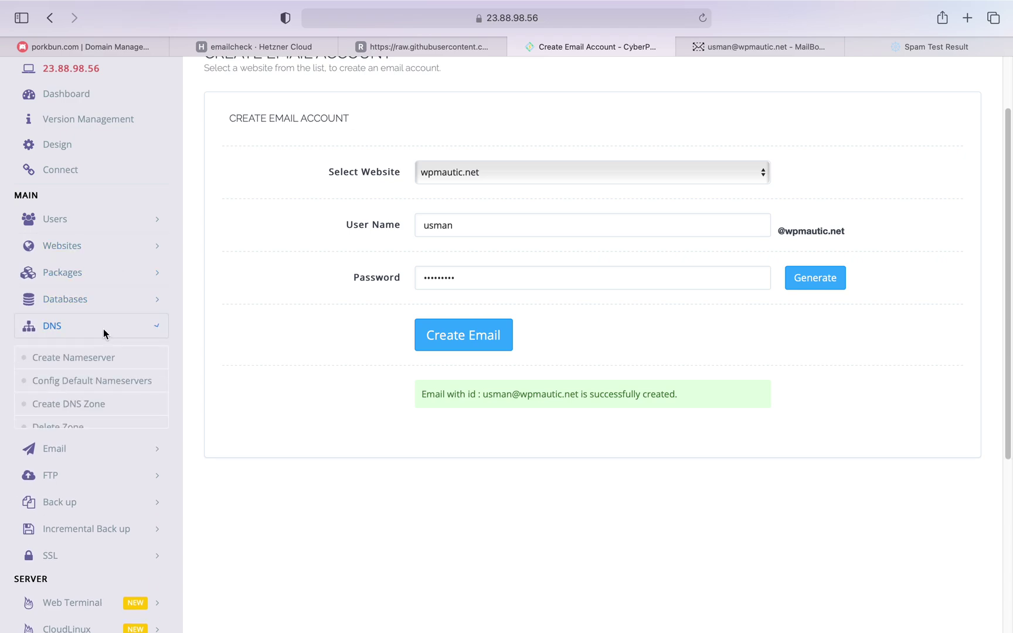
click(100, 352)
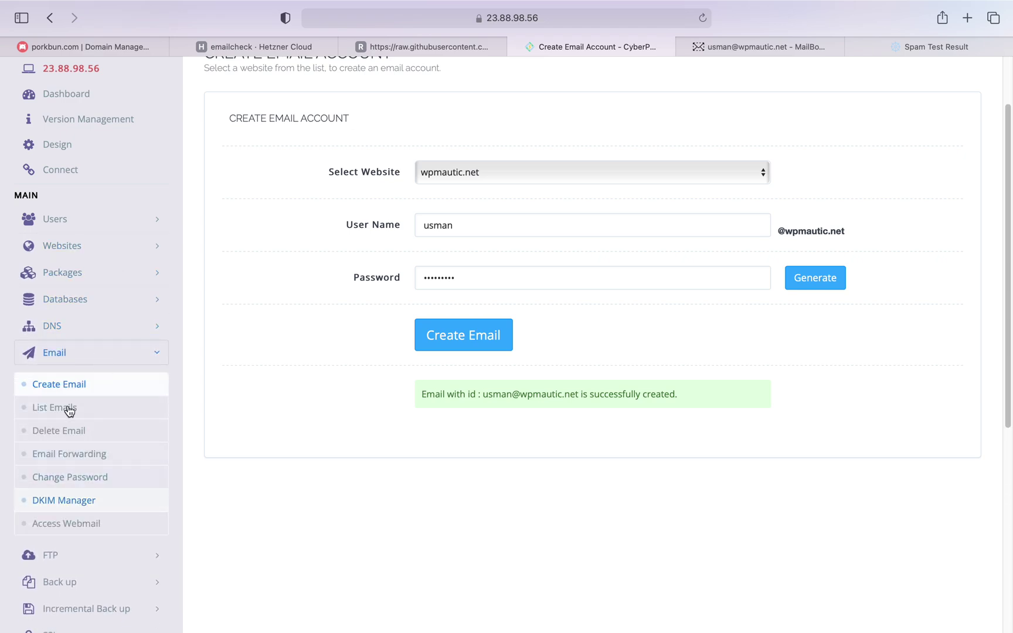
click(70, 327)
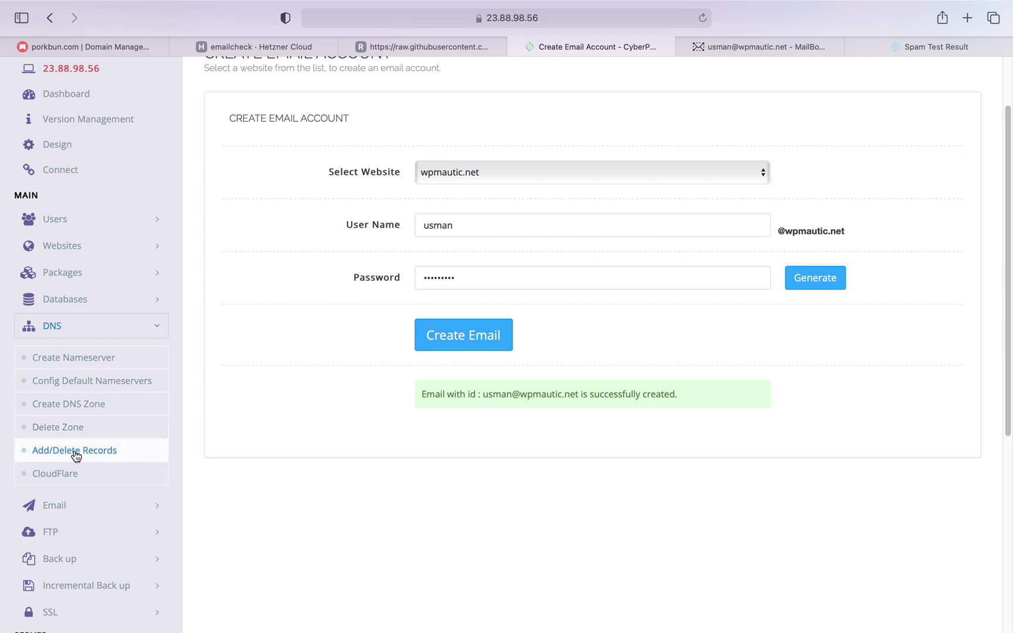
click(75, 452)
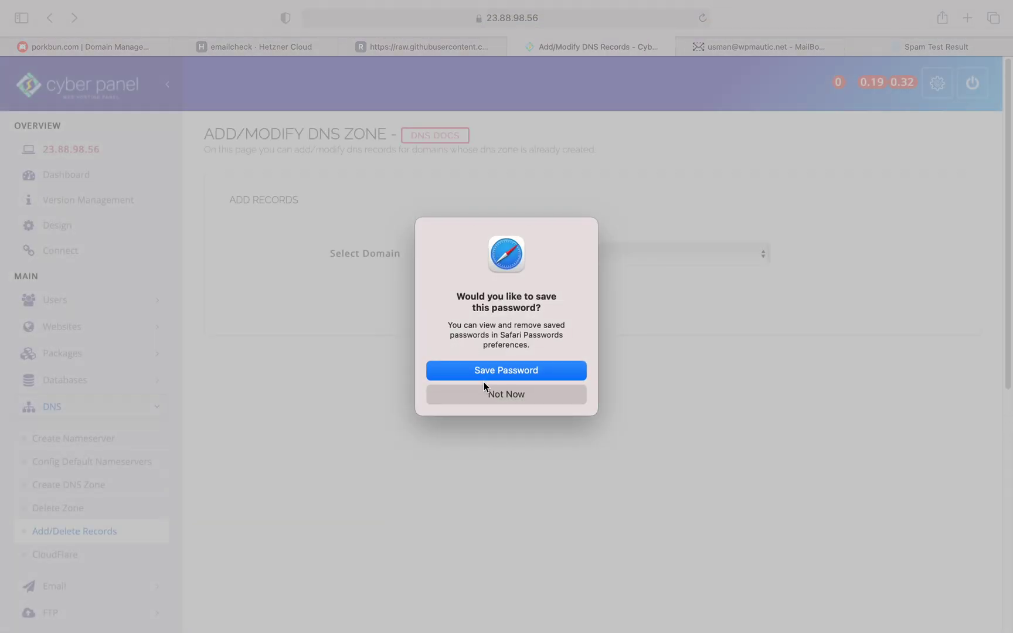
click(490, 394)
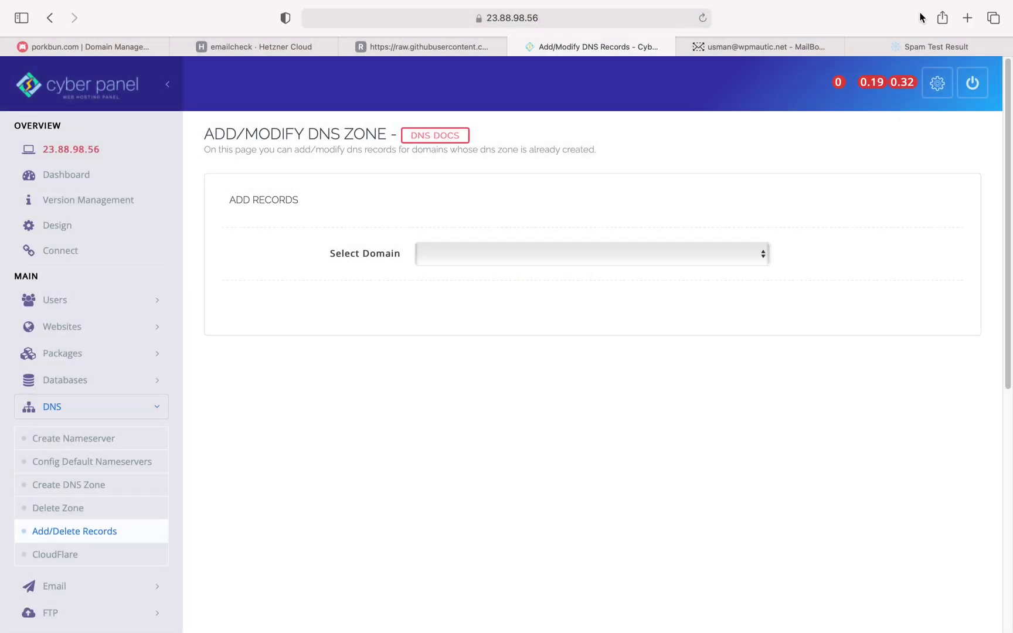
click(911, 49)
scroll(727, 269, down, 3)
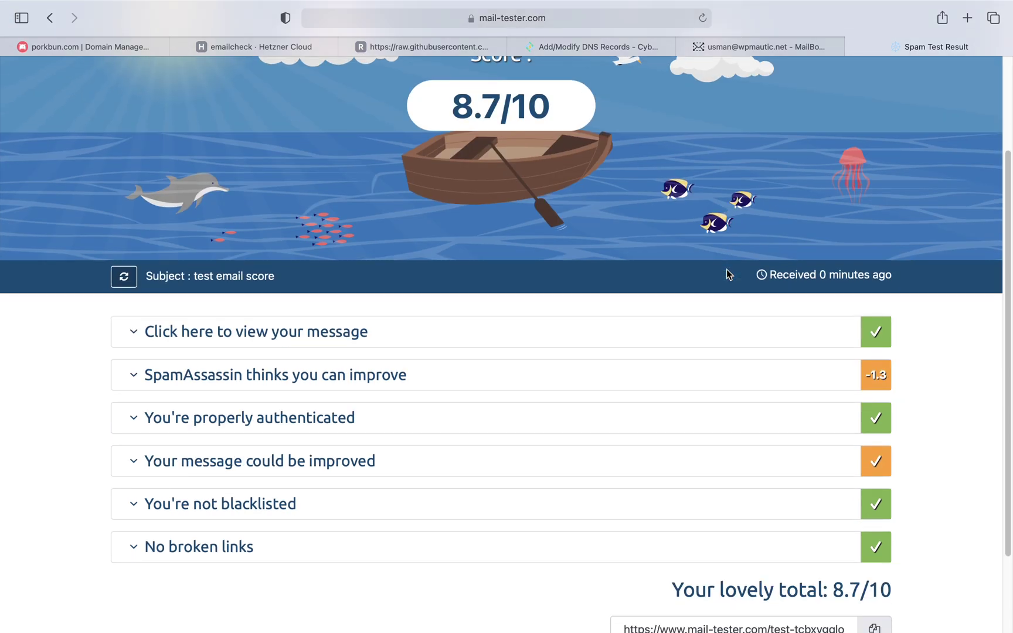
scroll(726, 270, down, 1)
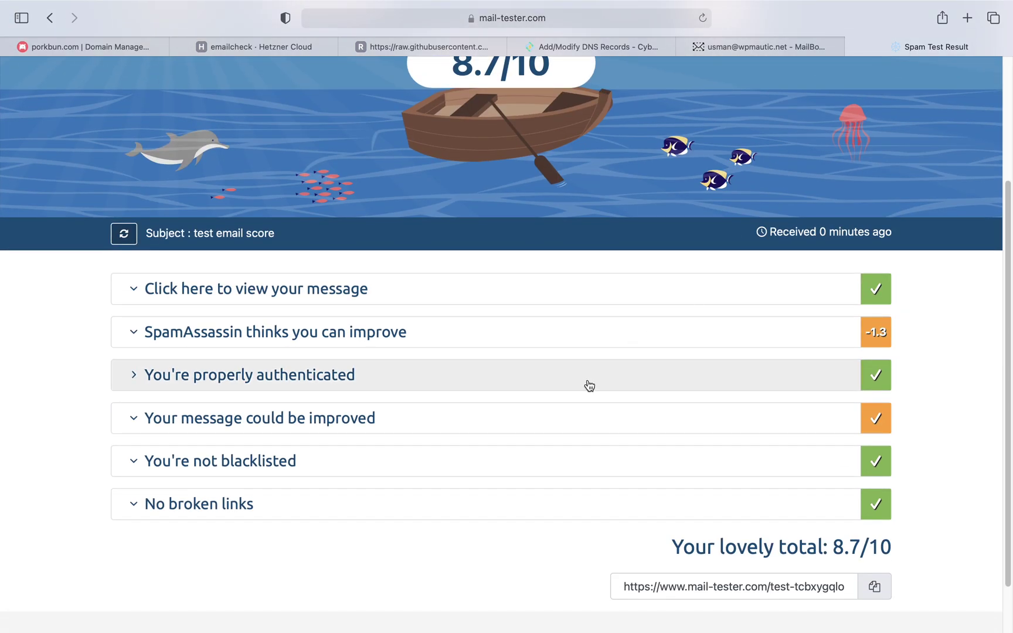
scroll(588, 386, down, 2)
scroll(587, 385, up, 4)
scroll(588, 385, up, 2)
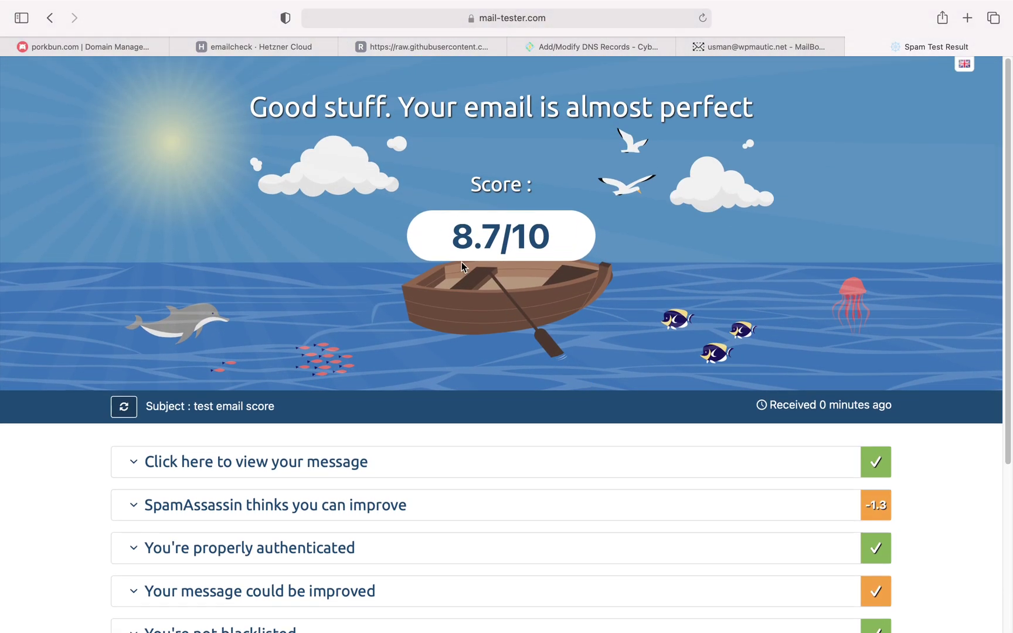
scroll(461, 258, down, 3)
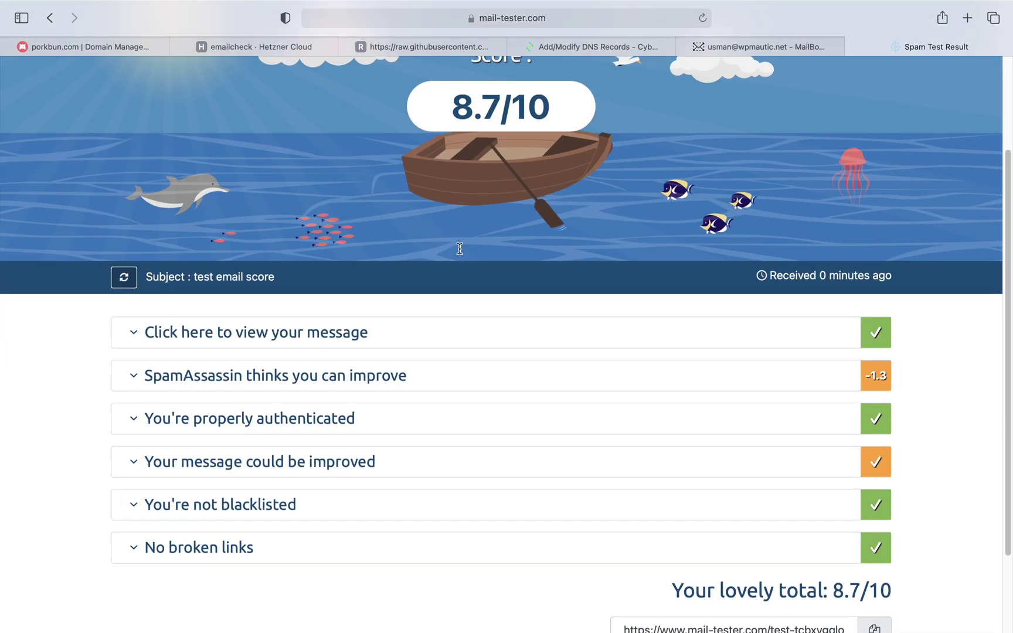
Expand the SpamAssassin −1.3 scoring and the passing authentication checks, then return to CyberPanel DNS
click(412, 383)
scroll(412, 385, down, 4)
scroll(412, 385, down, 1)
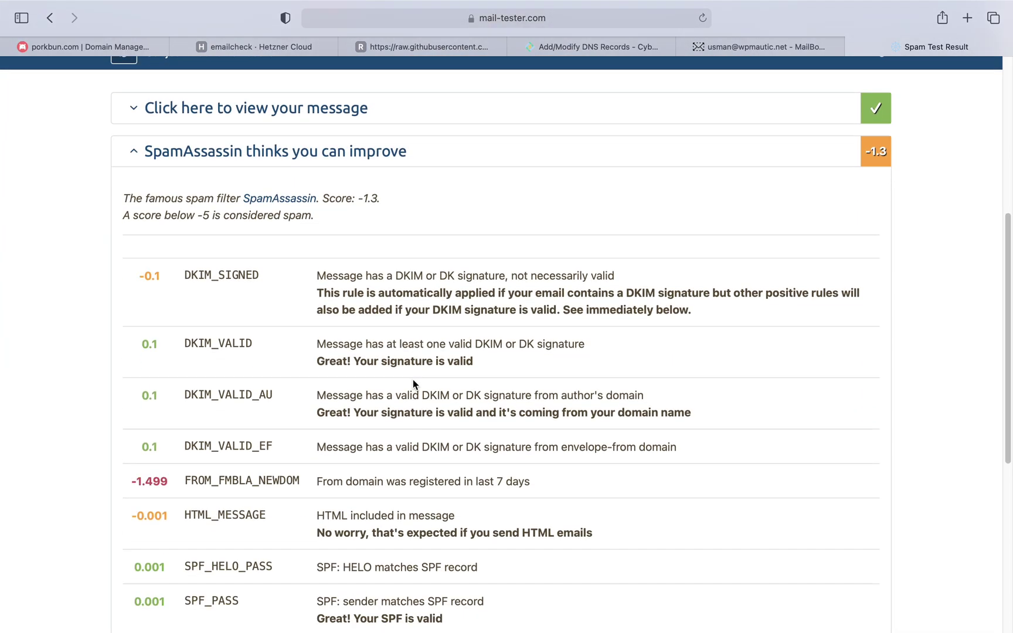
scroll(412, 386, down, 2)
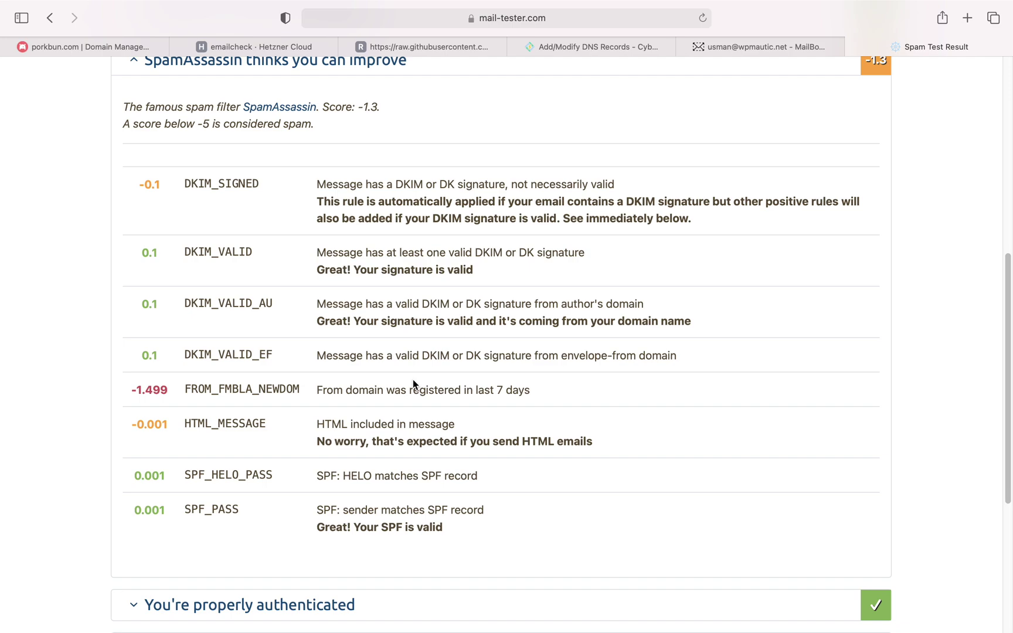
scroll(394, 419, down, 2)
scroll(376, 464, down, 2)
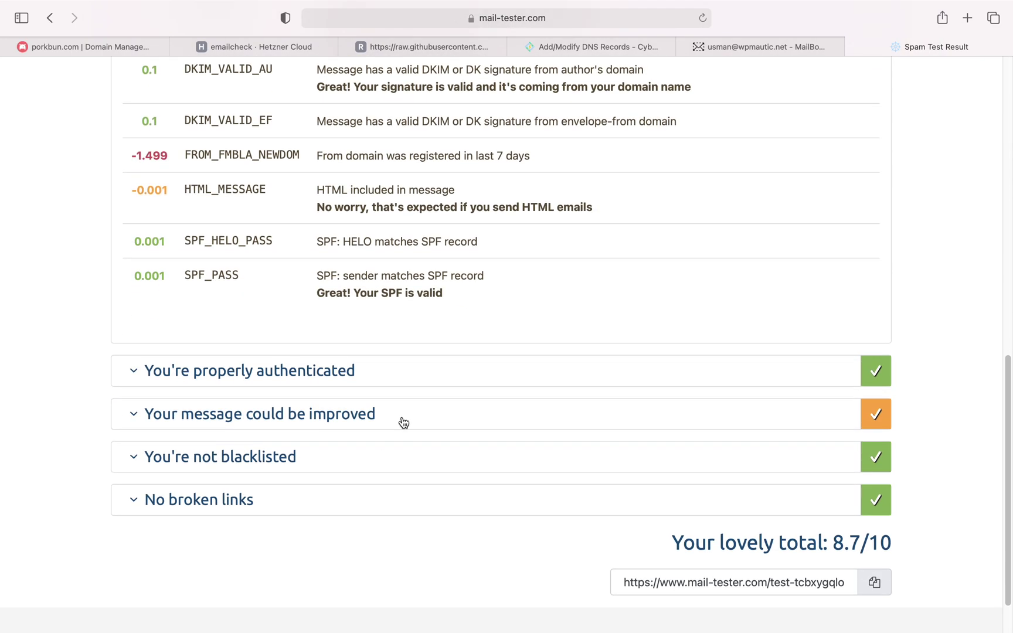
click(419, 382)
scroll(423, 386, down, 3)
scroll(343, 314, down, 1)
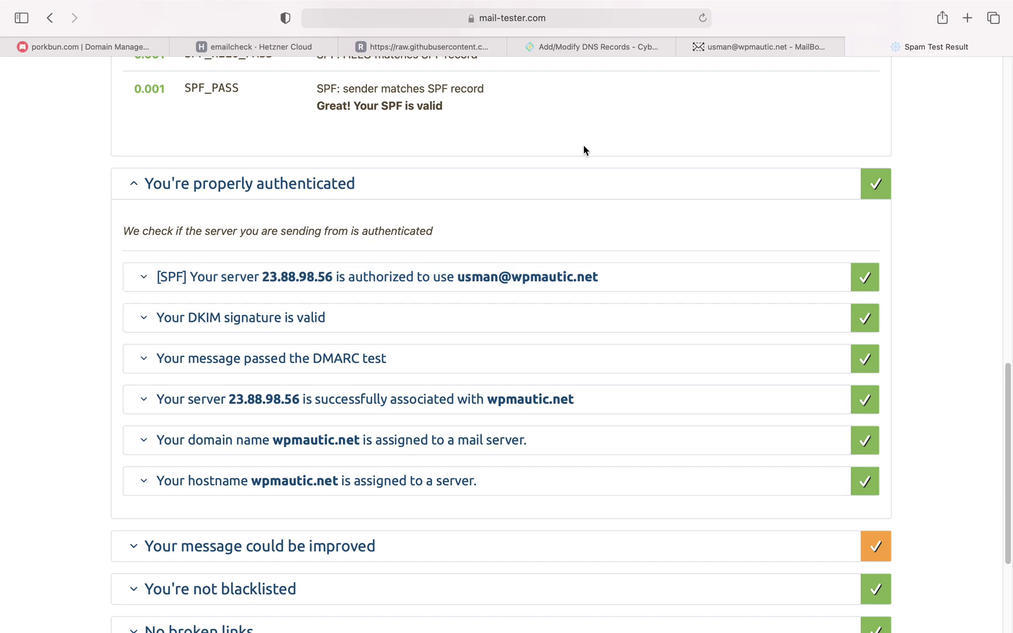
click(619, 47)
Load wpmautic.net's TXT records listing the SPF, DMARC and DKIM entries
click(524, 253)
click(522, 274)
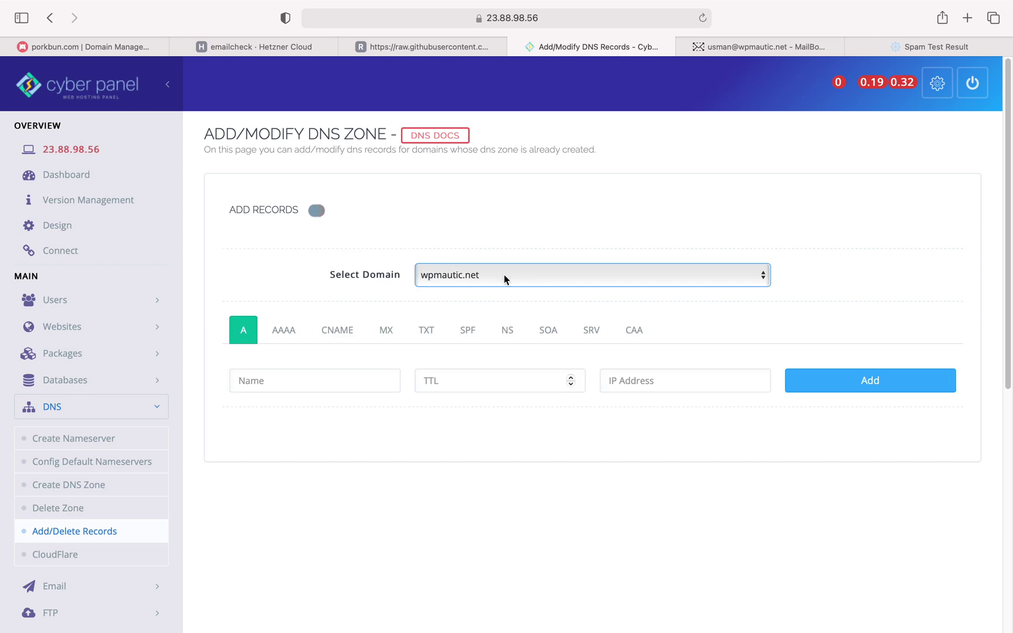
click(460, 320)
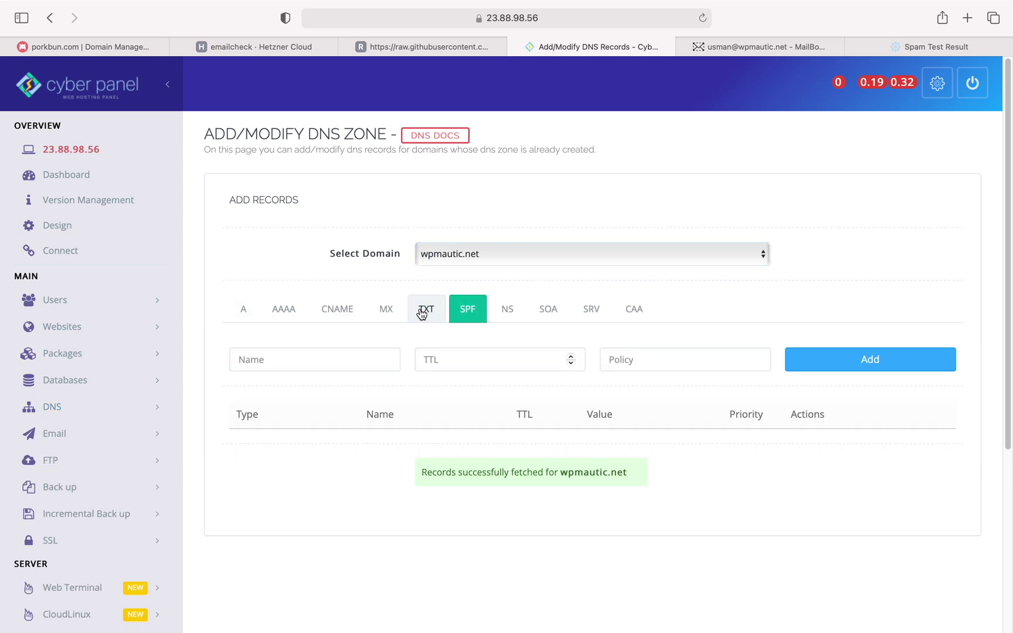
click(425, 310)
Select the SPF value v=spf1 a mx ip4:23.88.98.56 ~all and return to the spam test result
triple_click(653, 462)
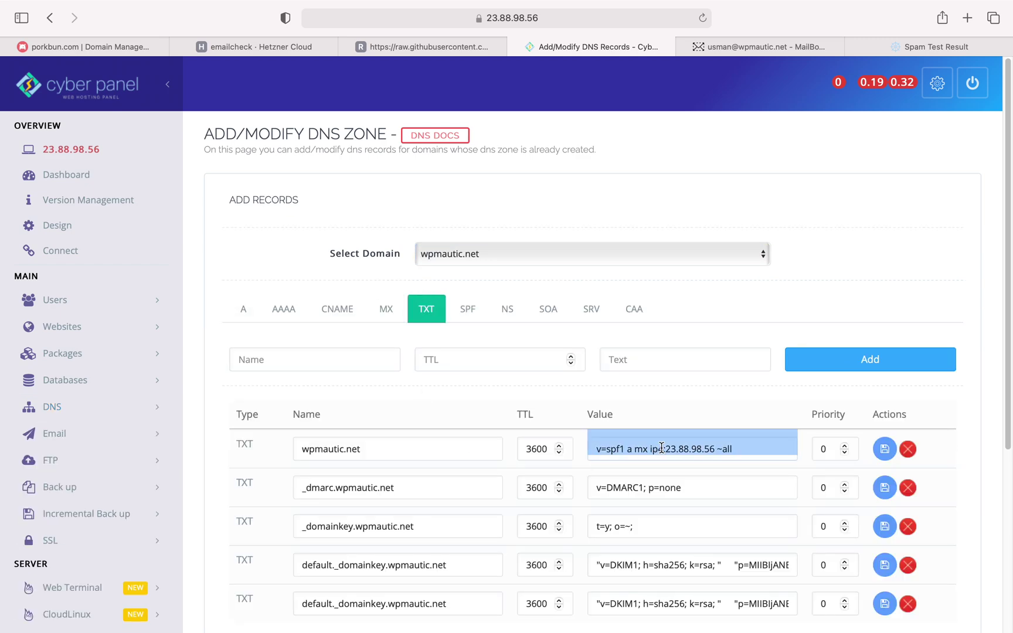
triple_click(662, 449)
mouse_move(930, 47)
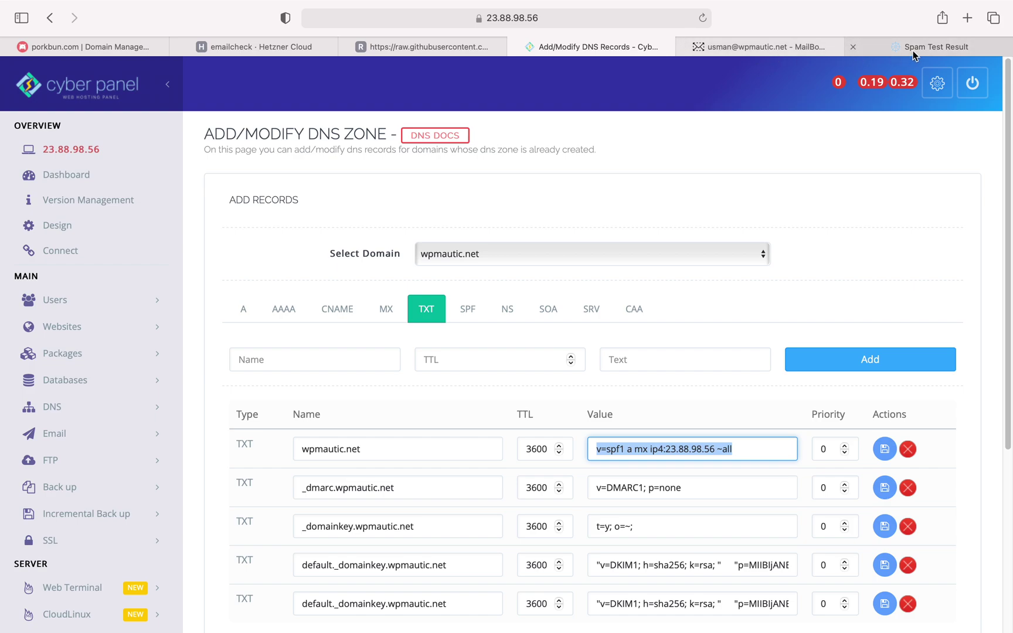
drag(912, 56, 749, 61)
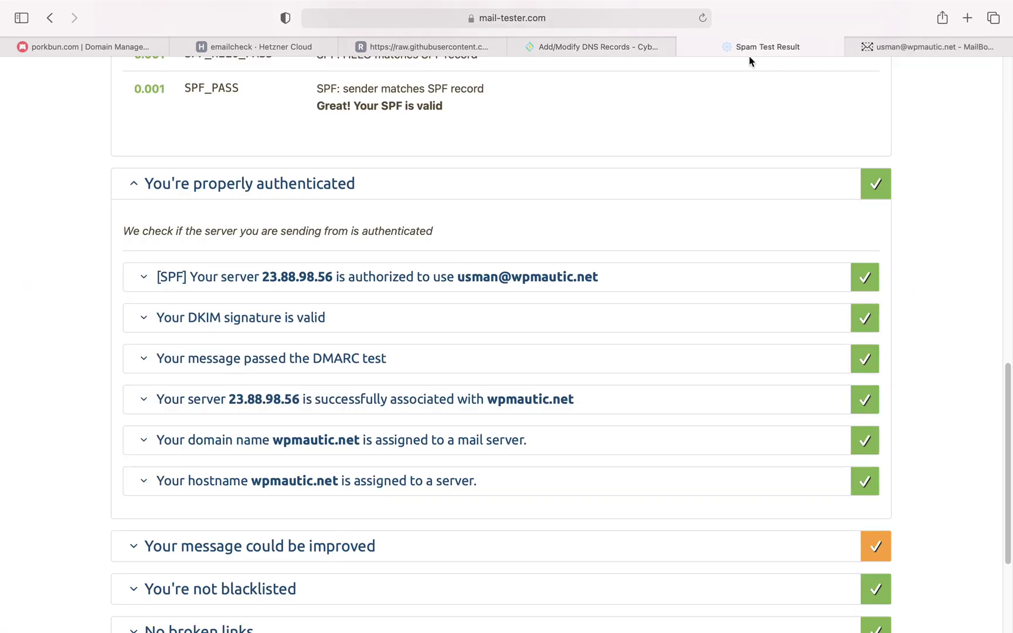
Expand the DKIM signature, reverse DNS, wpmautic.net MX and hostname A record checks
click(488, 319)
scroll(489, 319, down, 4)
scroll(487, 318, down, 1)
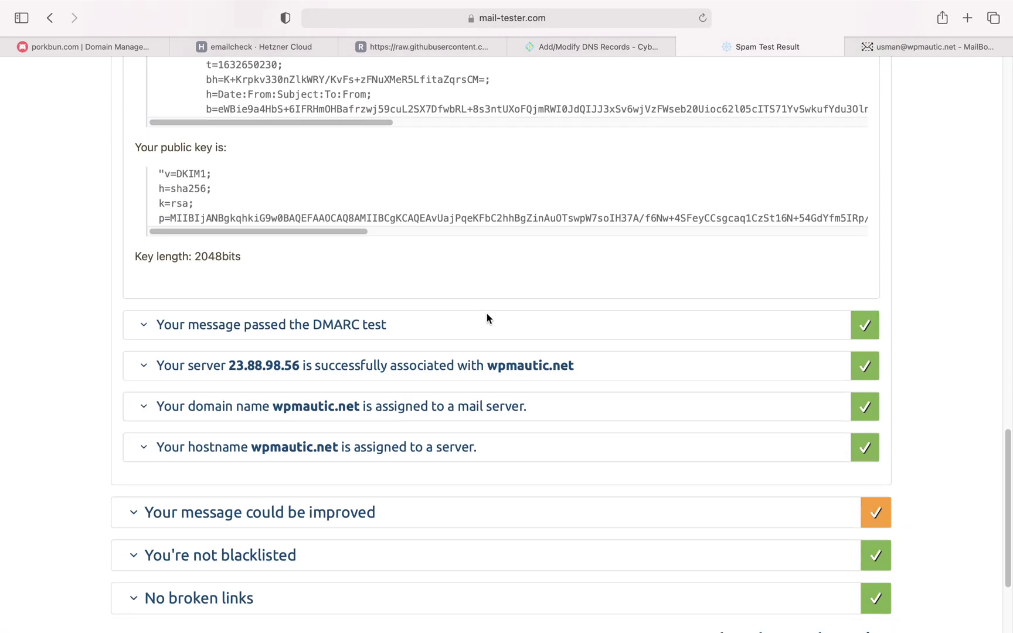
click(463, 375)
scroll(511, 330, down, 3)
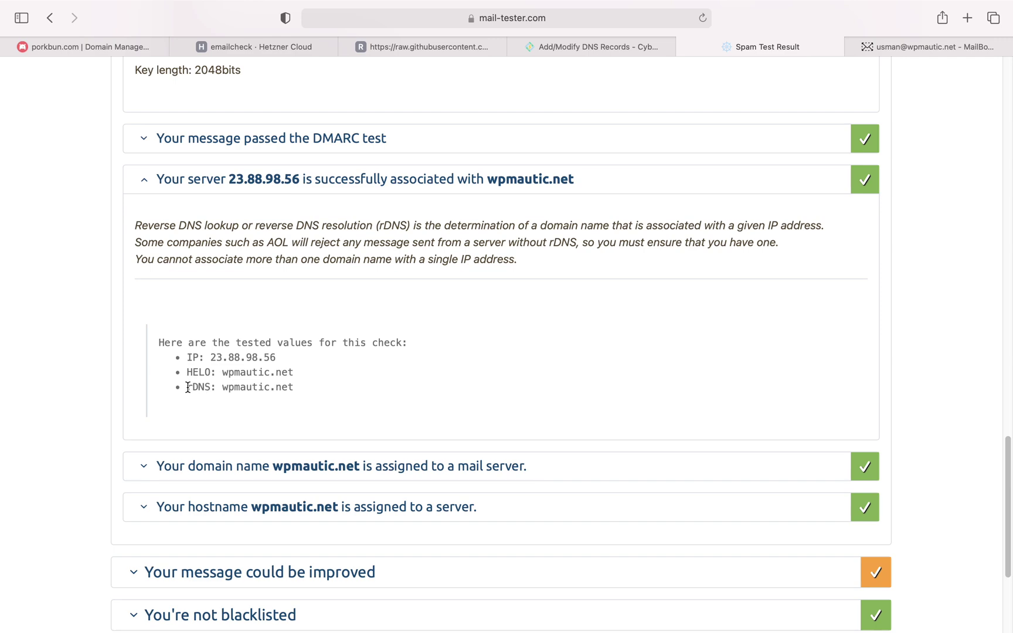
drag(187, 386, 331, 384)
scroll(331, 384, down, 2)
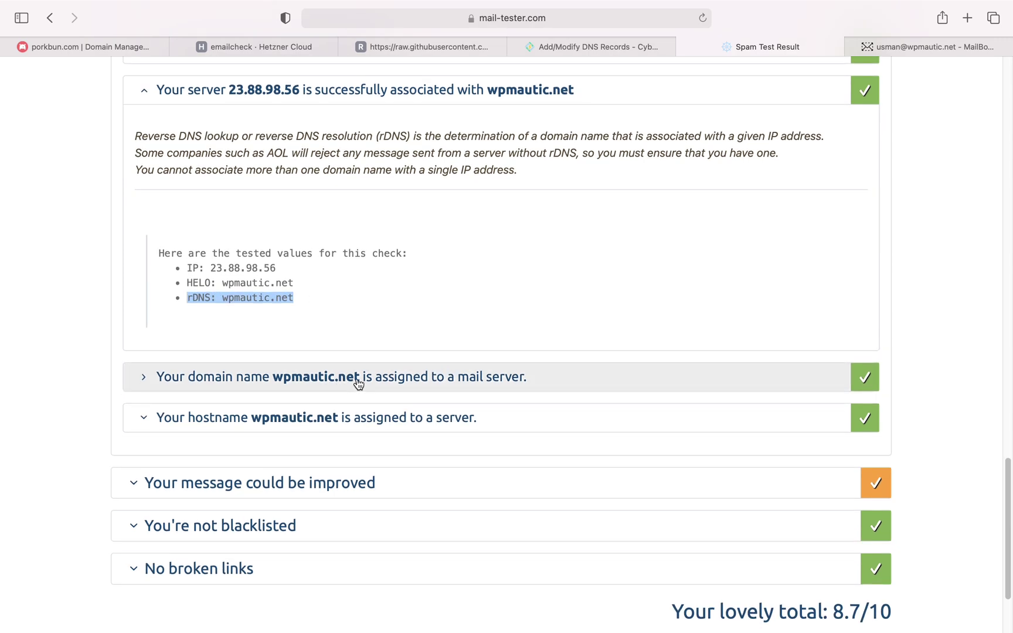
click(358, 383)
scroll(461, 293, down, 3)
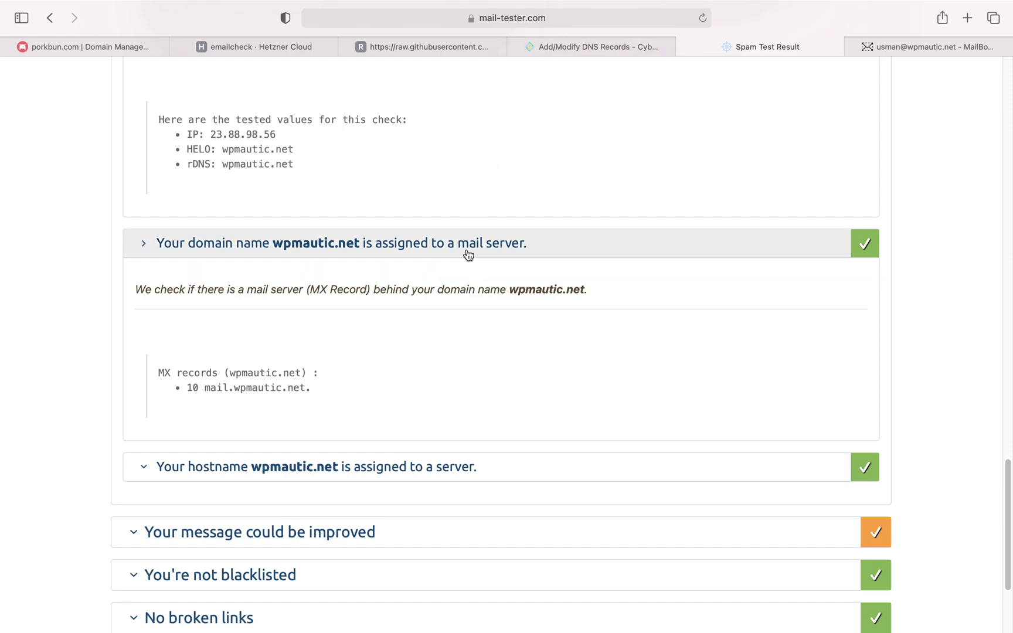
scroll(467, 251, down, 3)
click(420, 358)
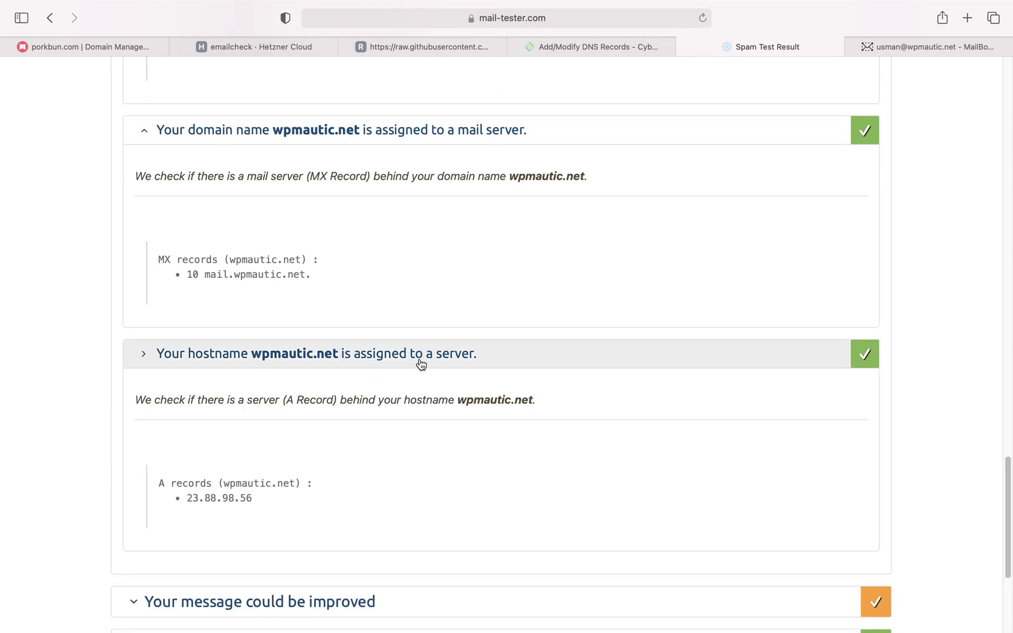
scroll(512, 219, down, 3)
scroll(512, 220, down, 1)
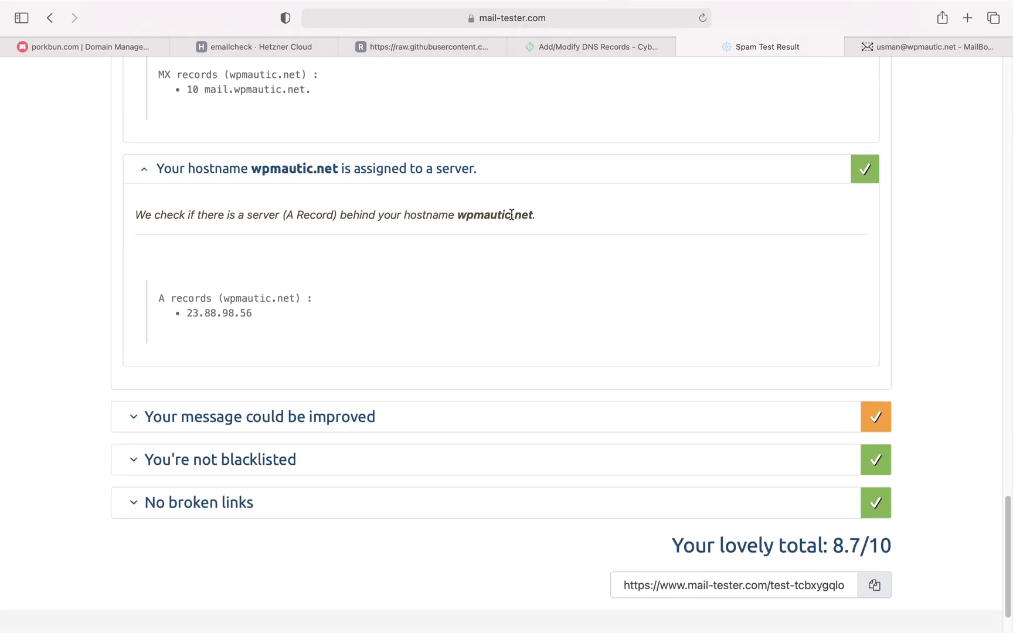
scroll(511, 219, down, 1)
scroll(512, 219, up, 6)
scroll(511, 220, up, 5)
scroll(511, 219, up, 2)
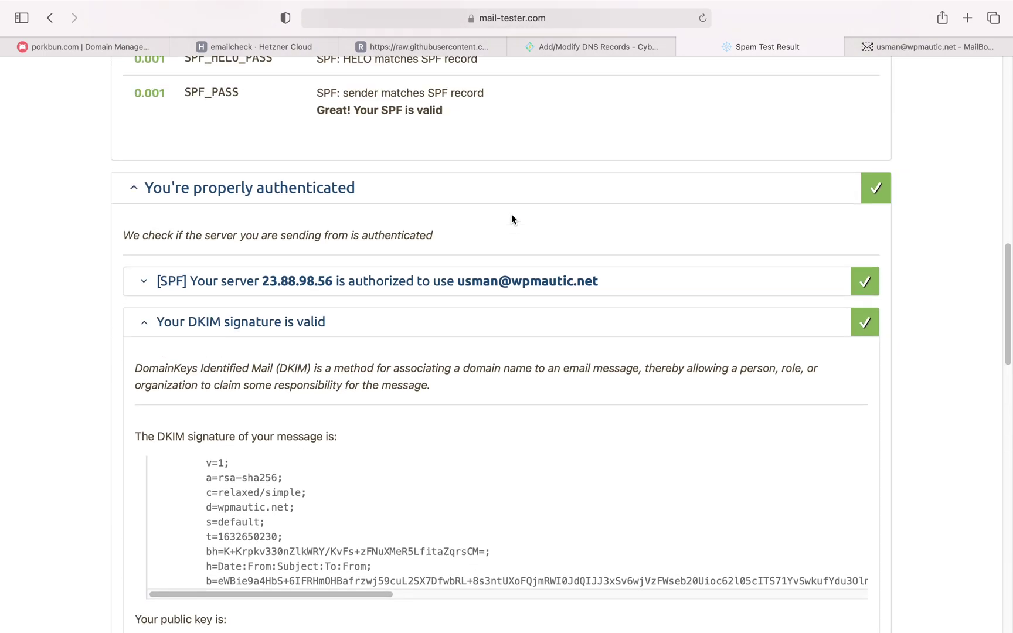
scroll(511, 220, up, 5)
scroll(511, 219, up, 2)
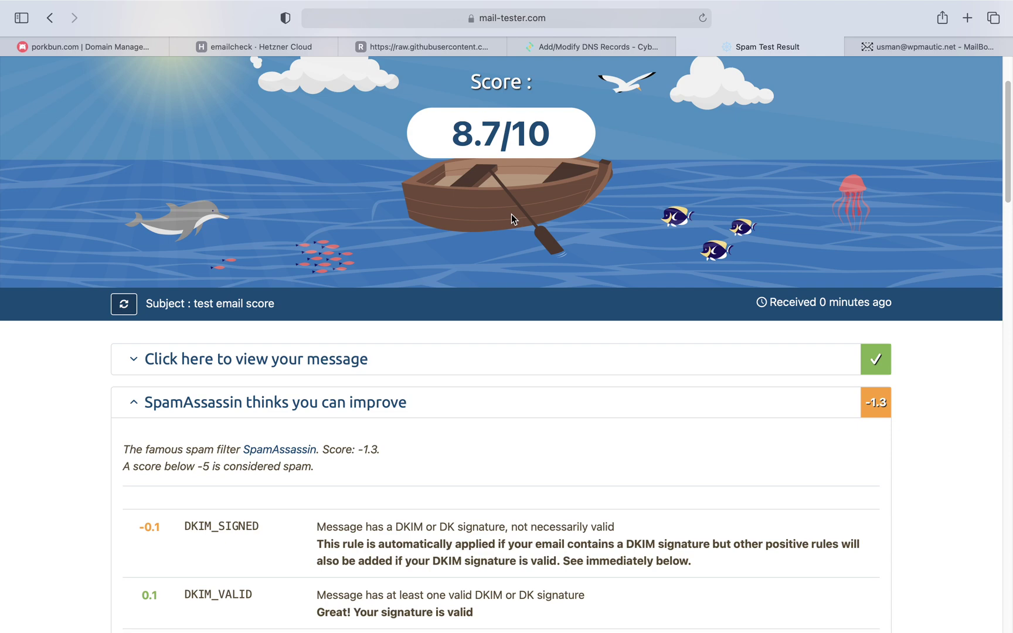
Return to CyberPanel's Add/Modify DNS Records page for wpmautic.net
click(559, 49)
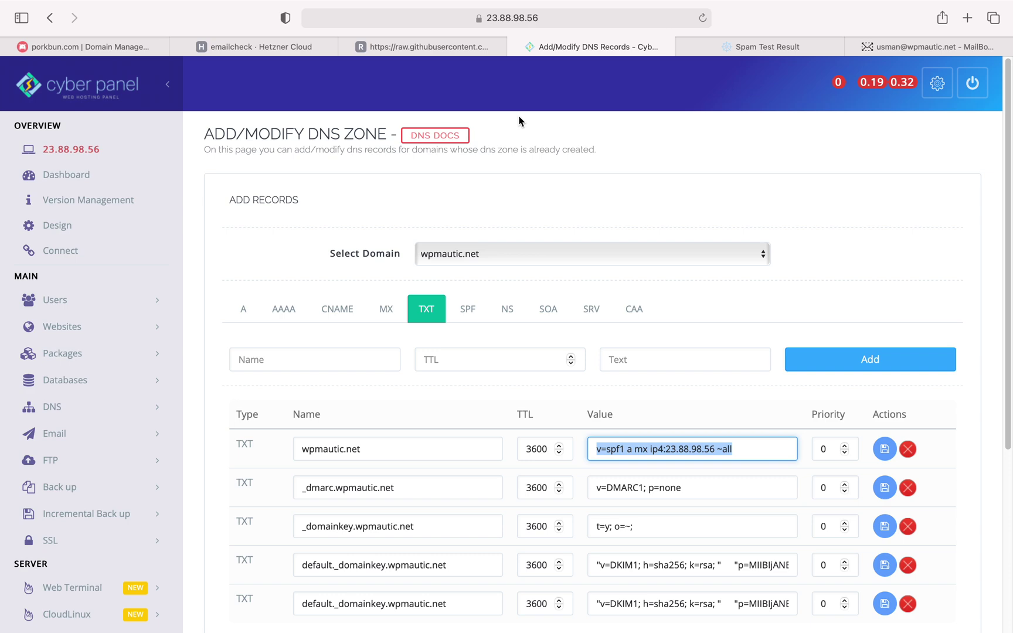
scroll(519, 120, down, 5)
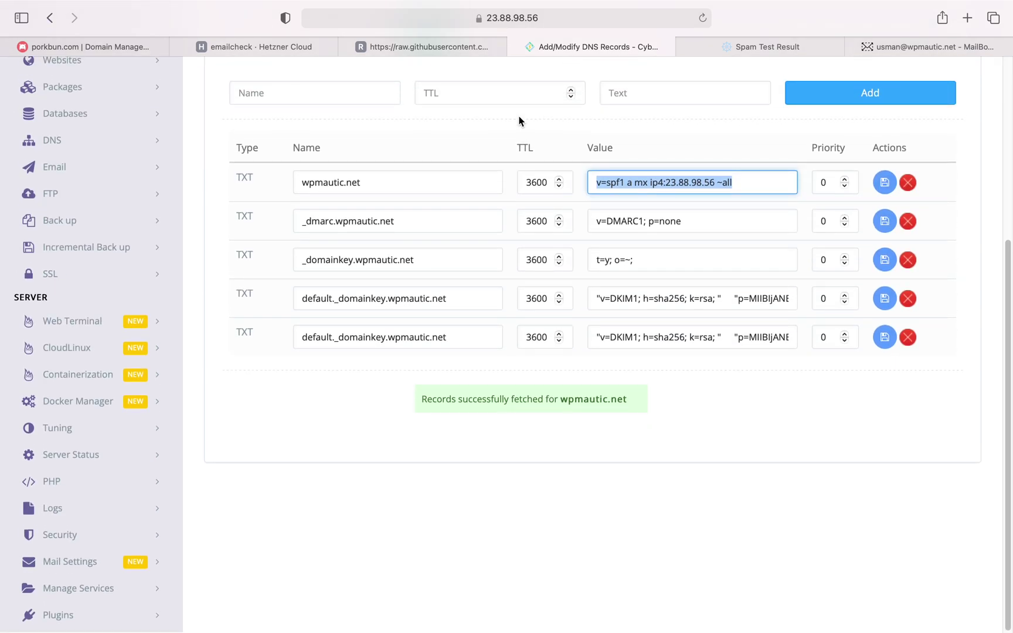